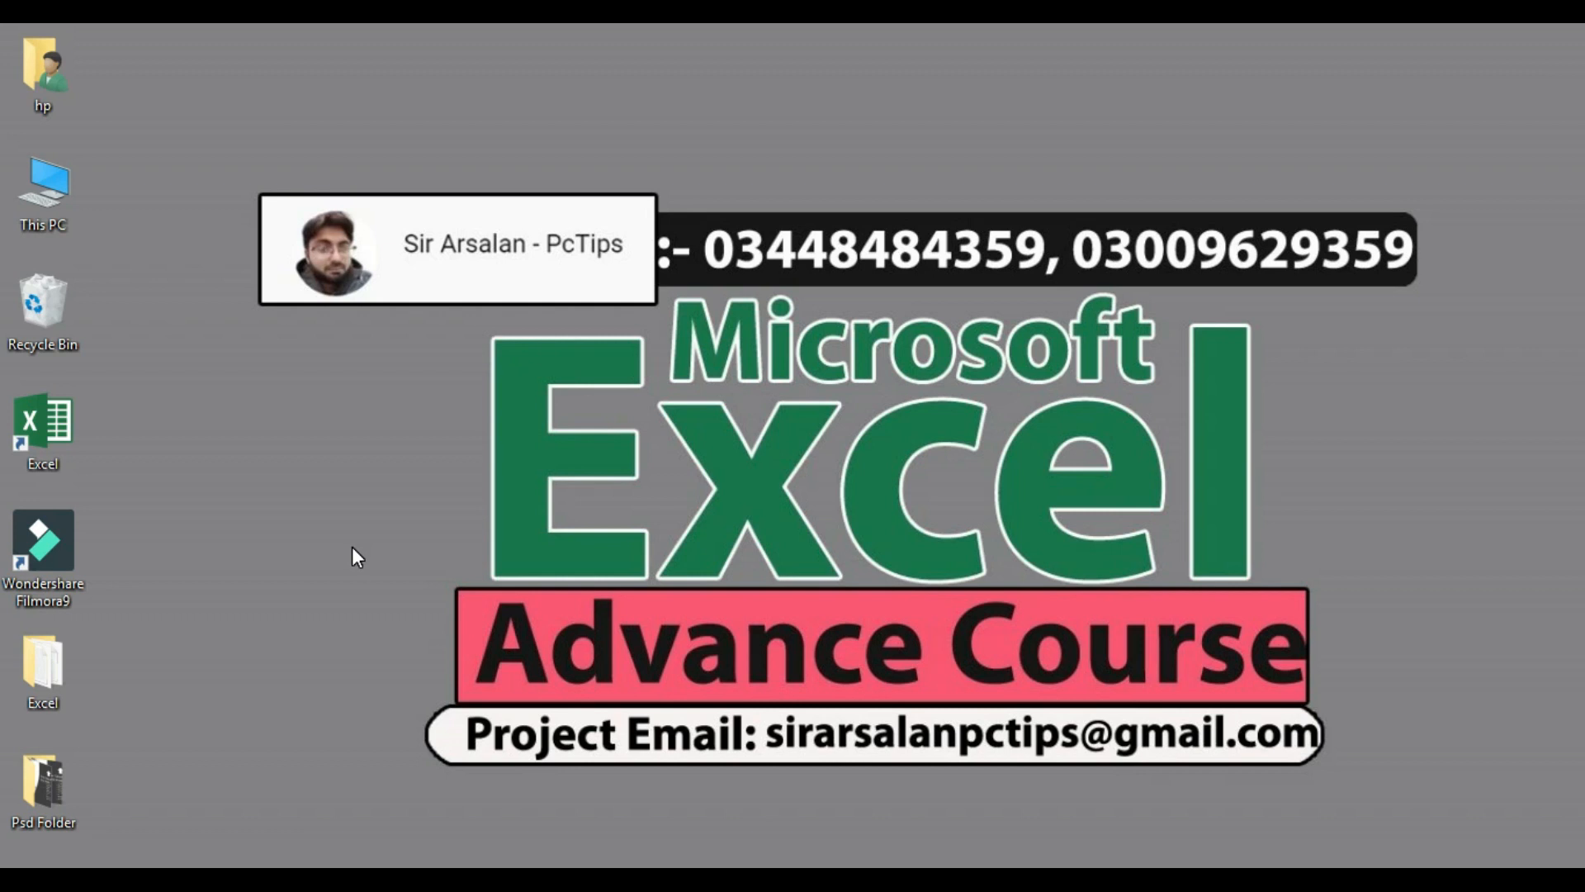
right_click(335, 464)
left_click(394, 559)
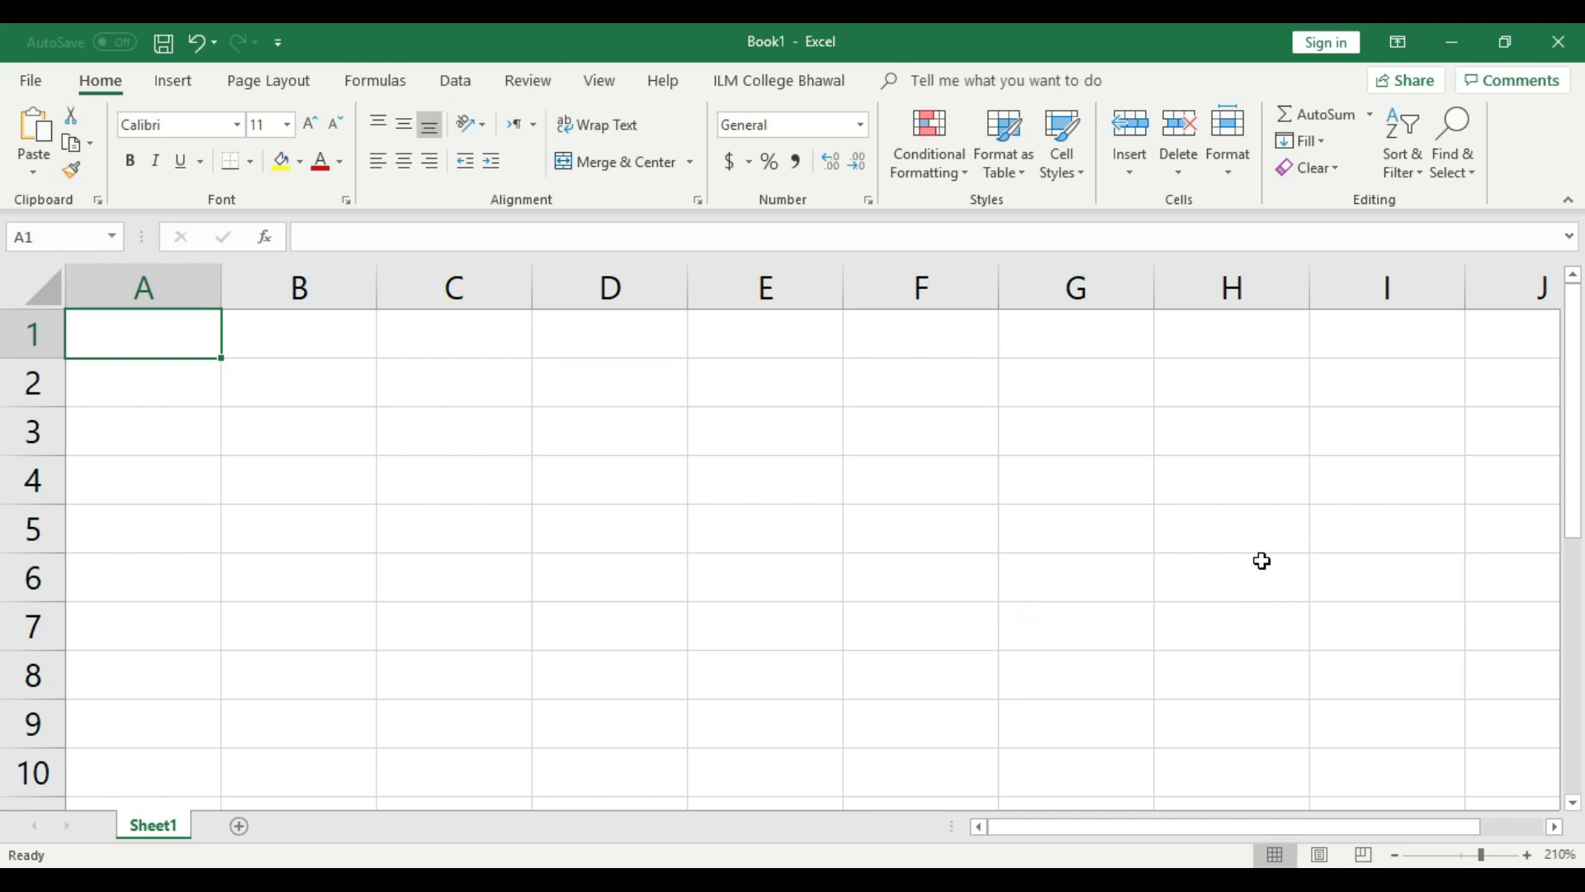
Widen column C to about one and a half times its width and enter "Pakitan" in cell C2.
left_click_drag(533, 286, 616, 286)
left_click(560, 373)
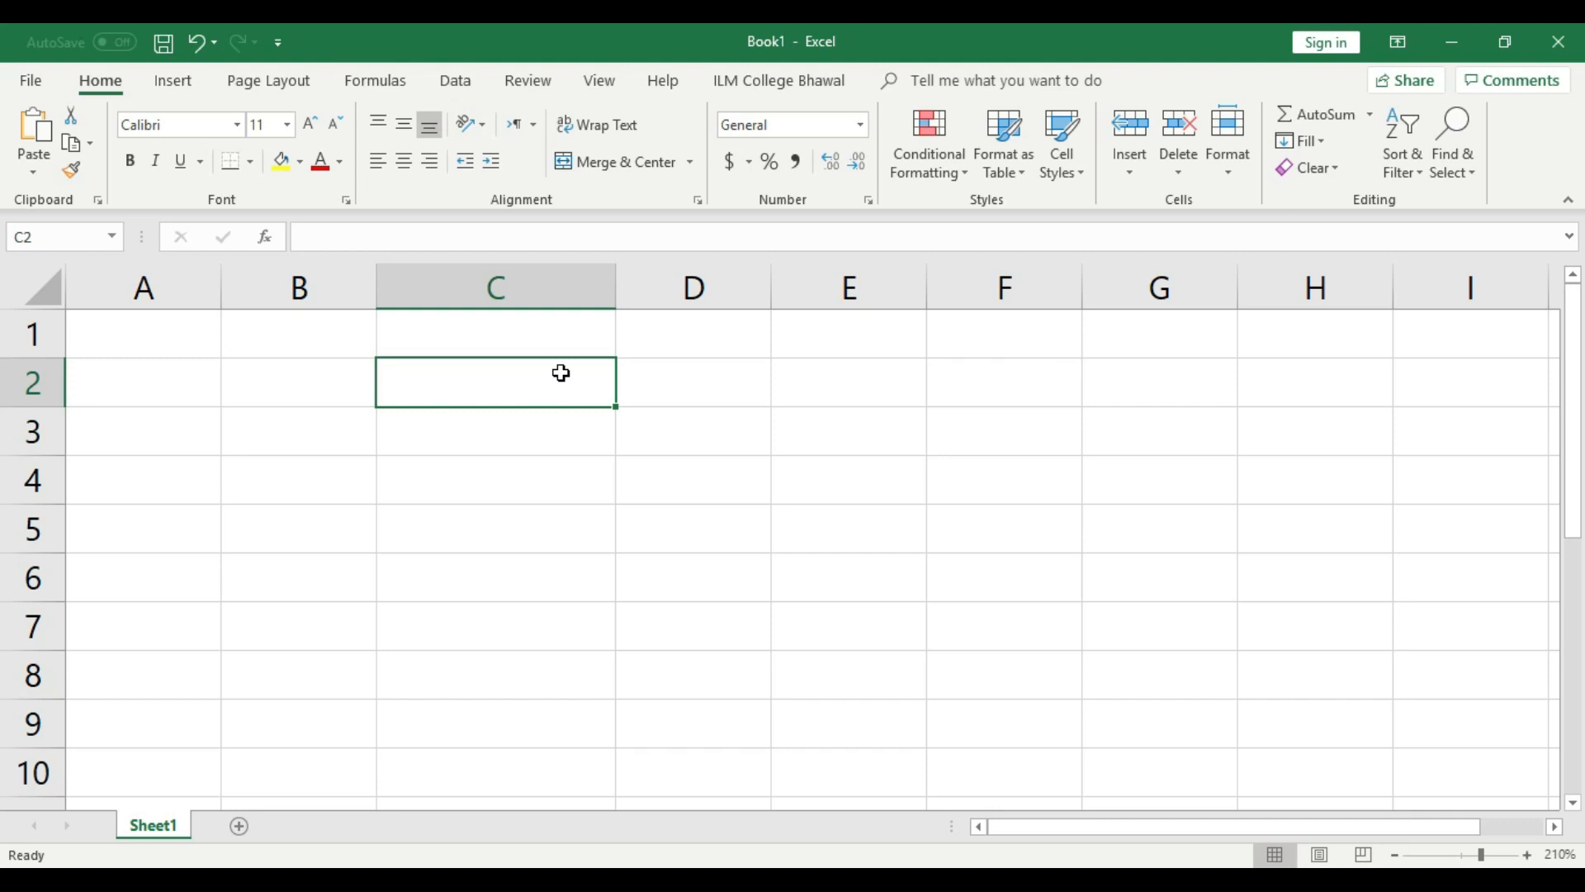
left_click(555, 474)
left_click(532, 366)
type("Paki")
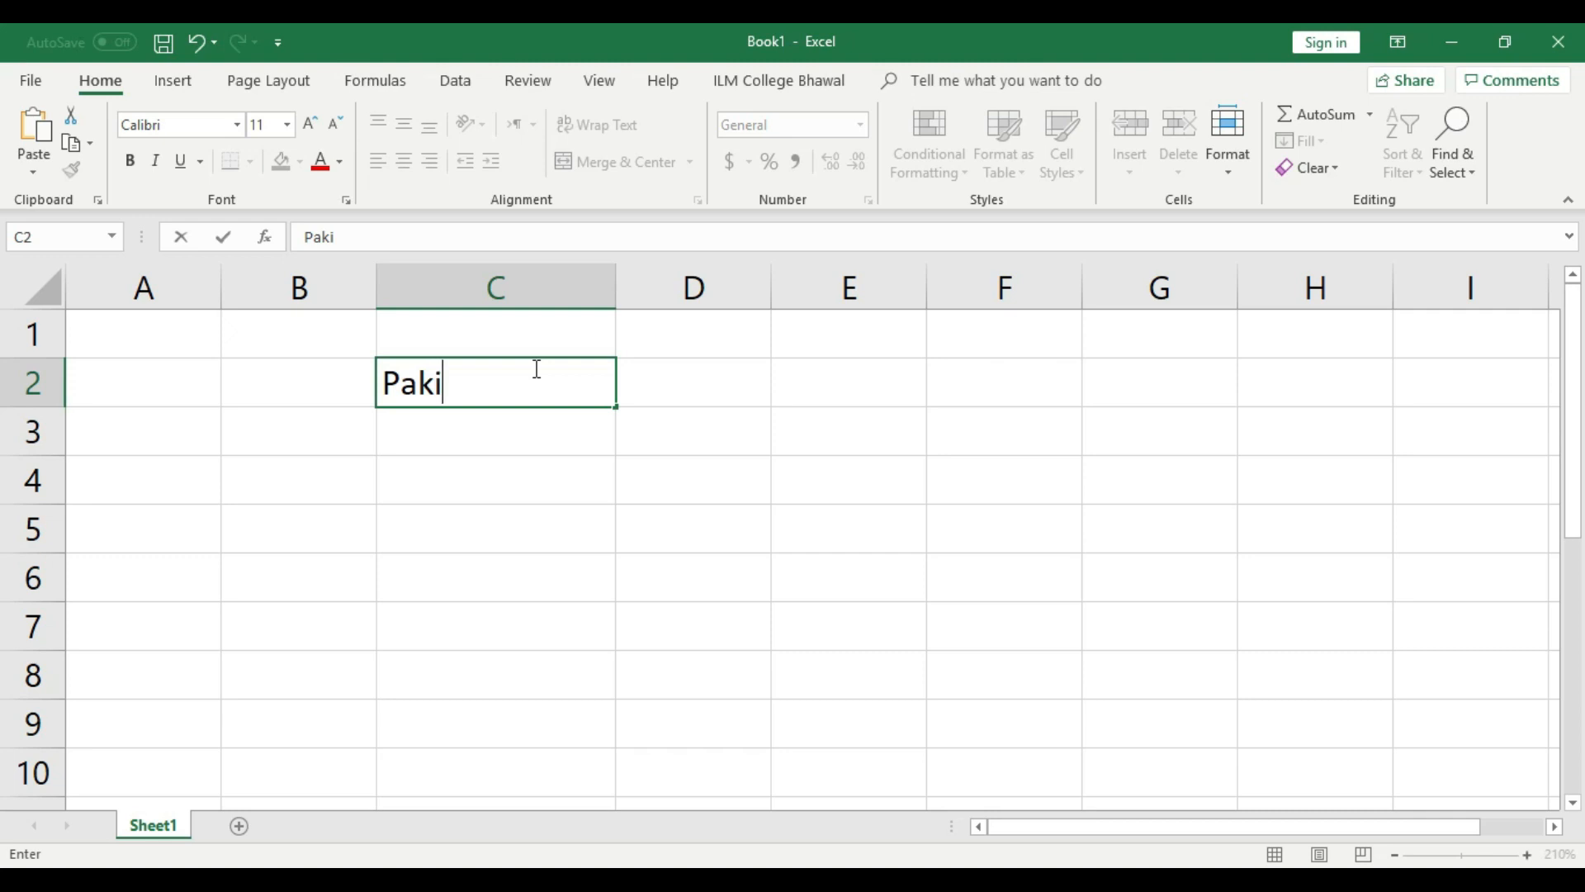
type(" tan")
Enter "inda" in cell C3 and "Mats" in cell C4.
left_click(528, 432)
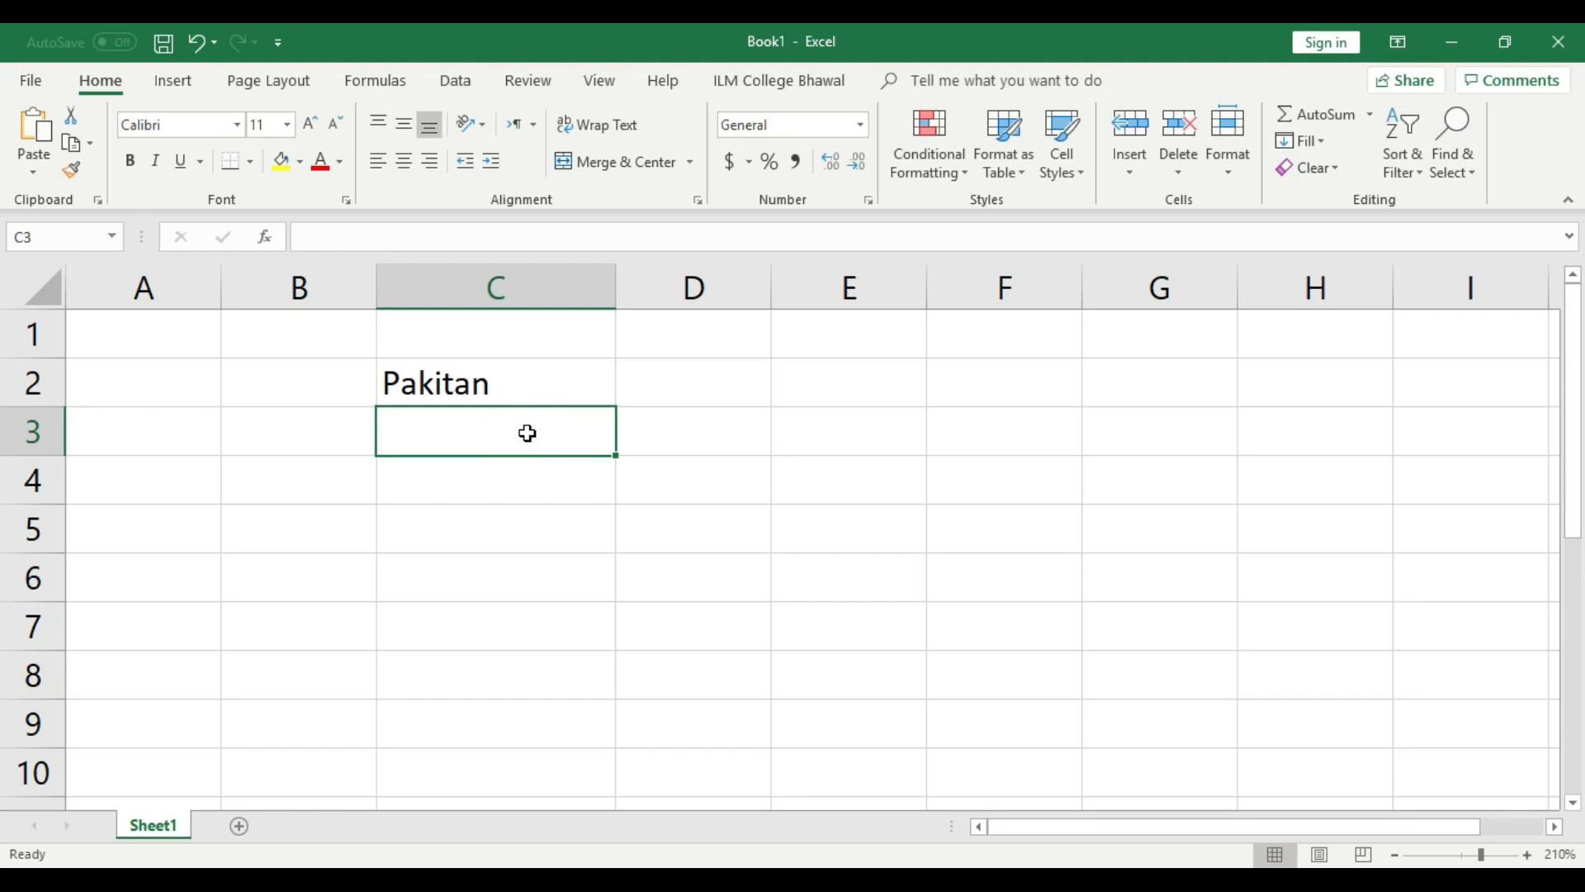
type("ind")
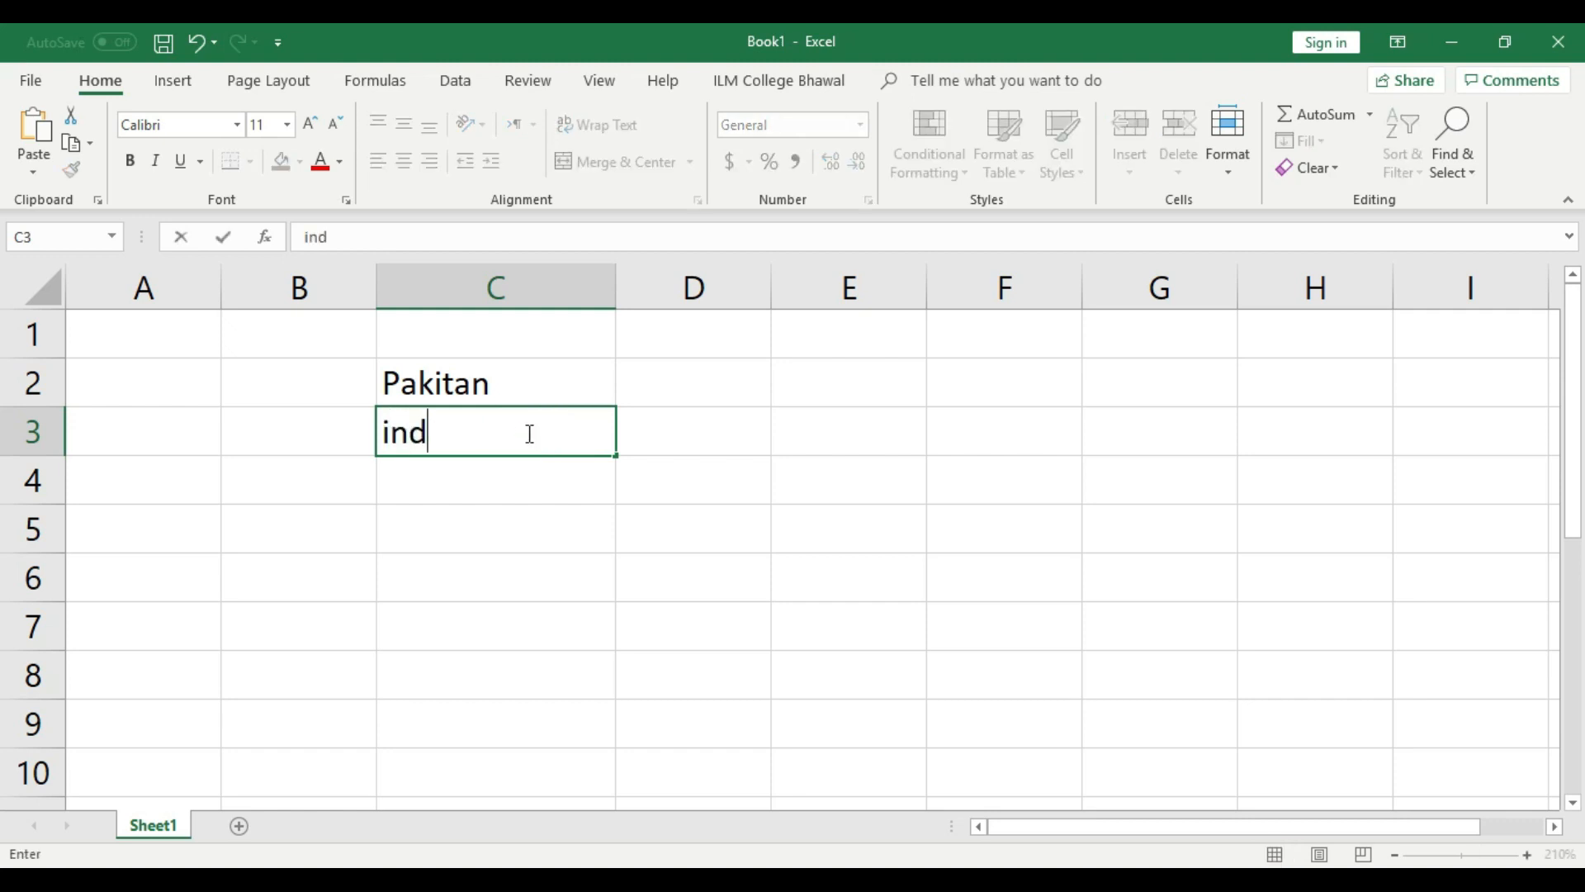
type("a")
left_click(517, 482)
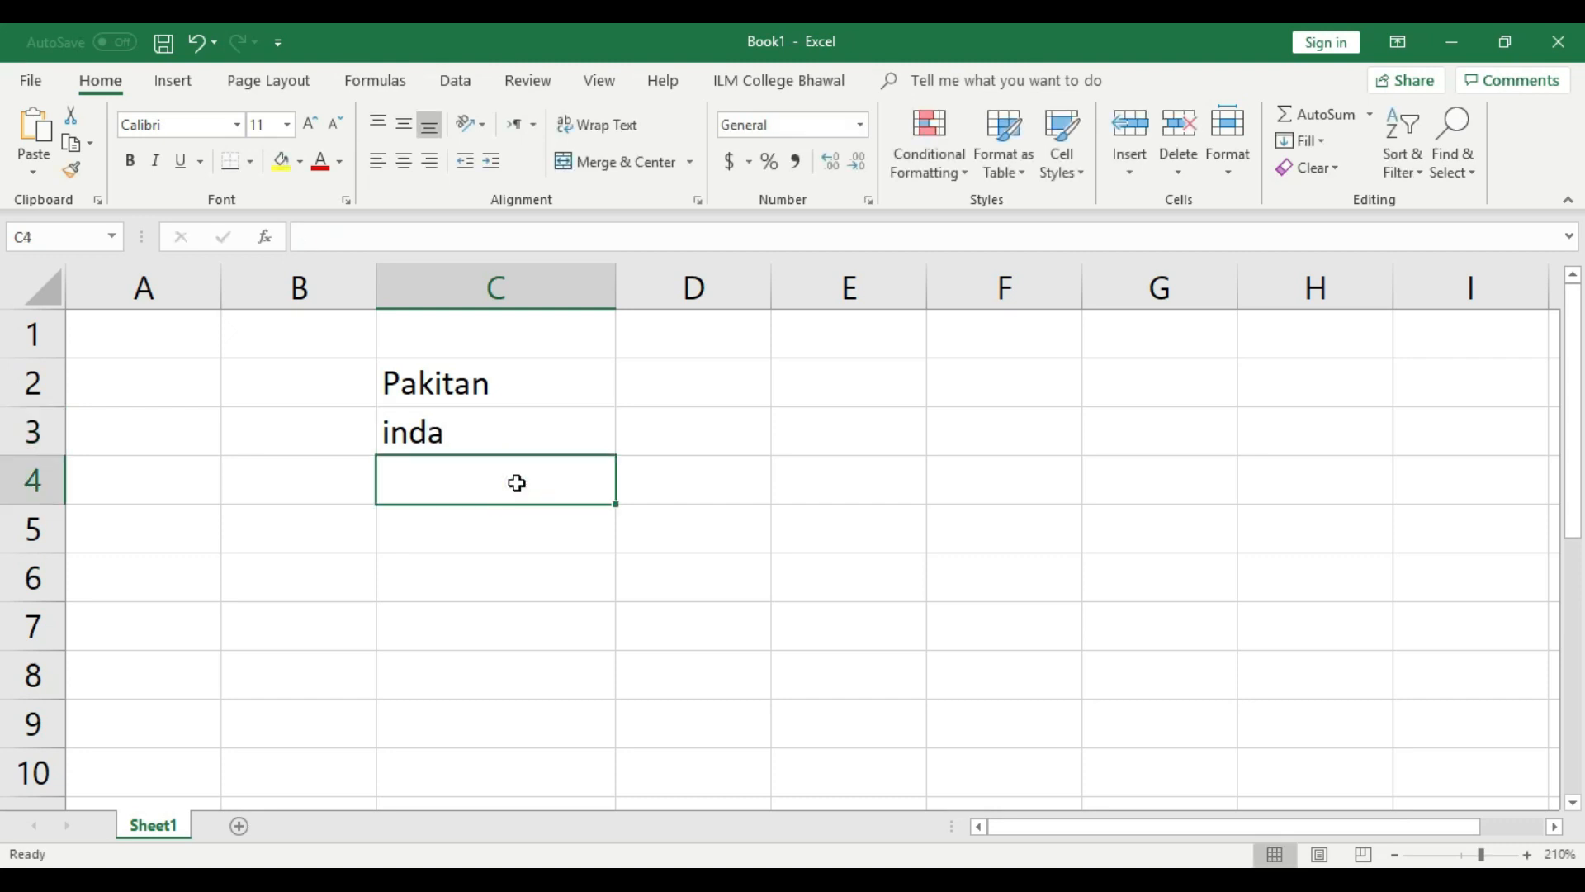
type("Ma")
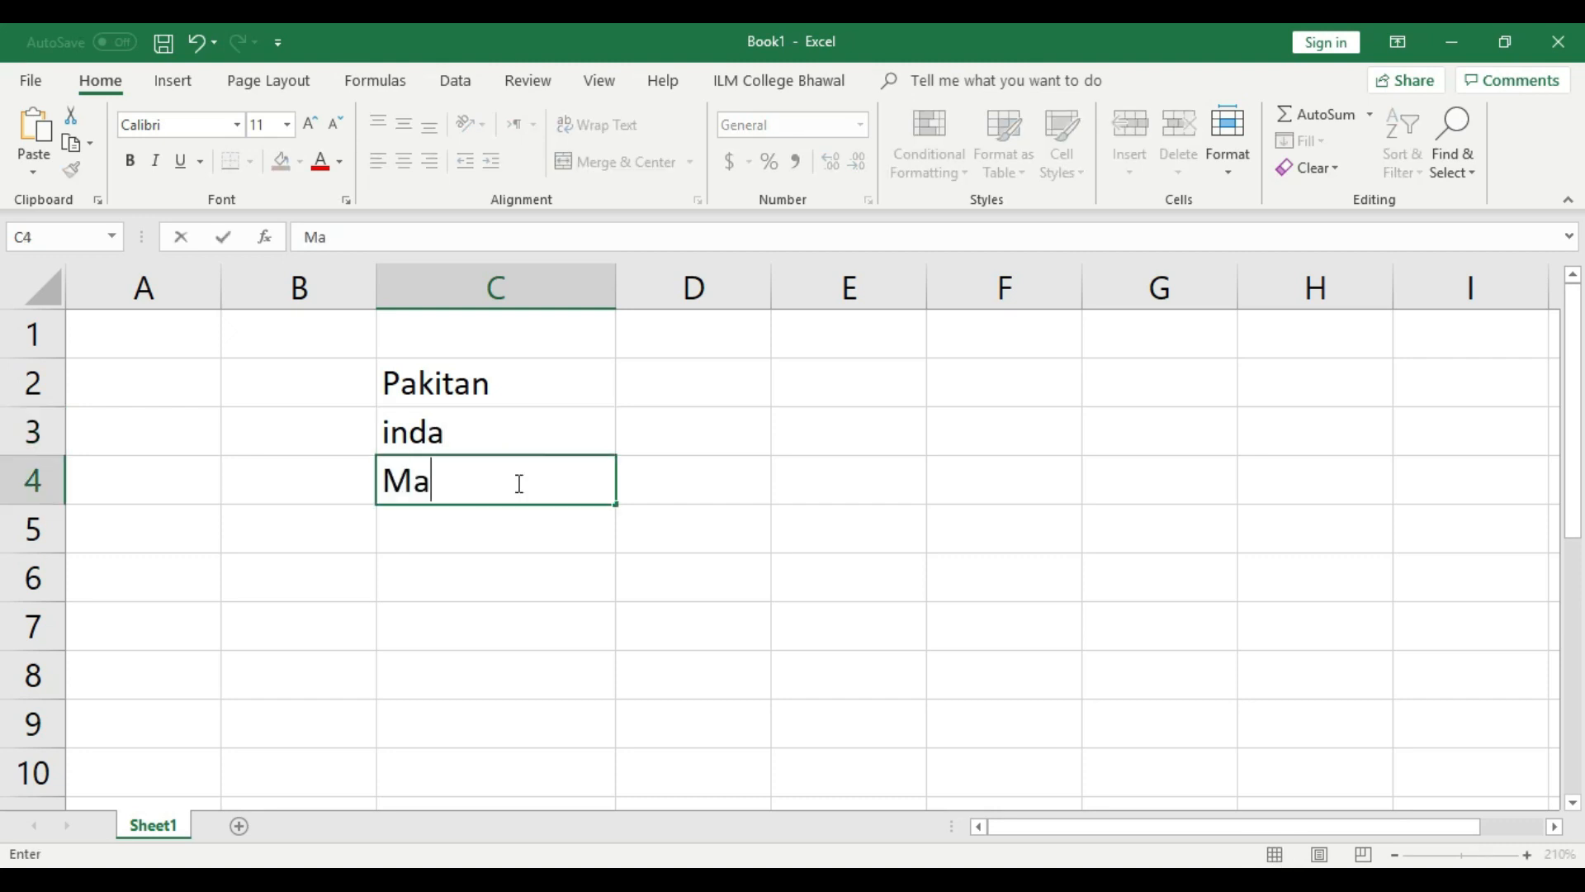
type("hs")
key("BackSpace")
key("BackSpace")
type("ts")
Enter "Urdus" in cell C5 as the next word in the list.
left_click(502, 527)
type("Ur")
key("BackSpace")
type("r")
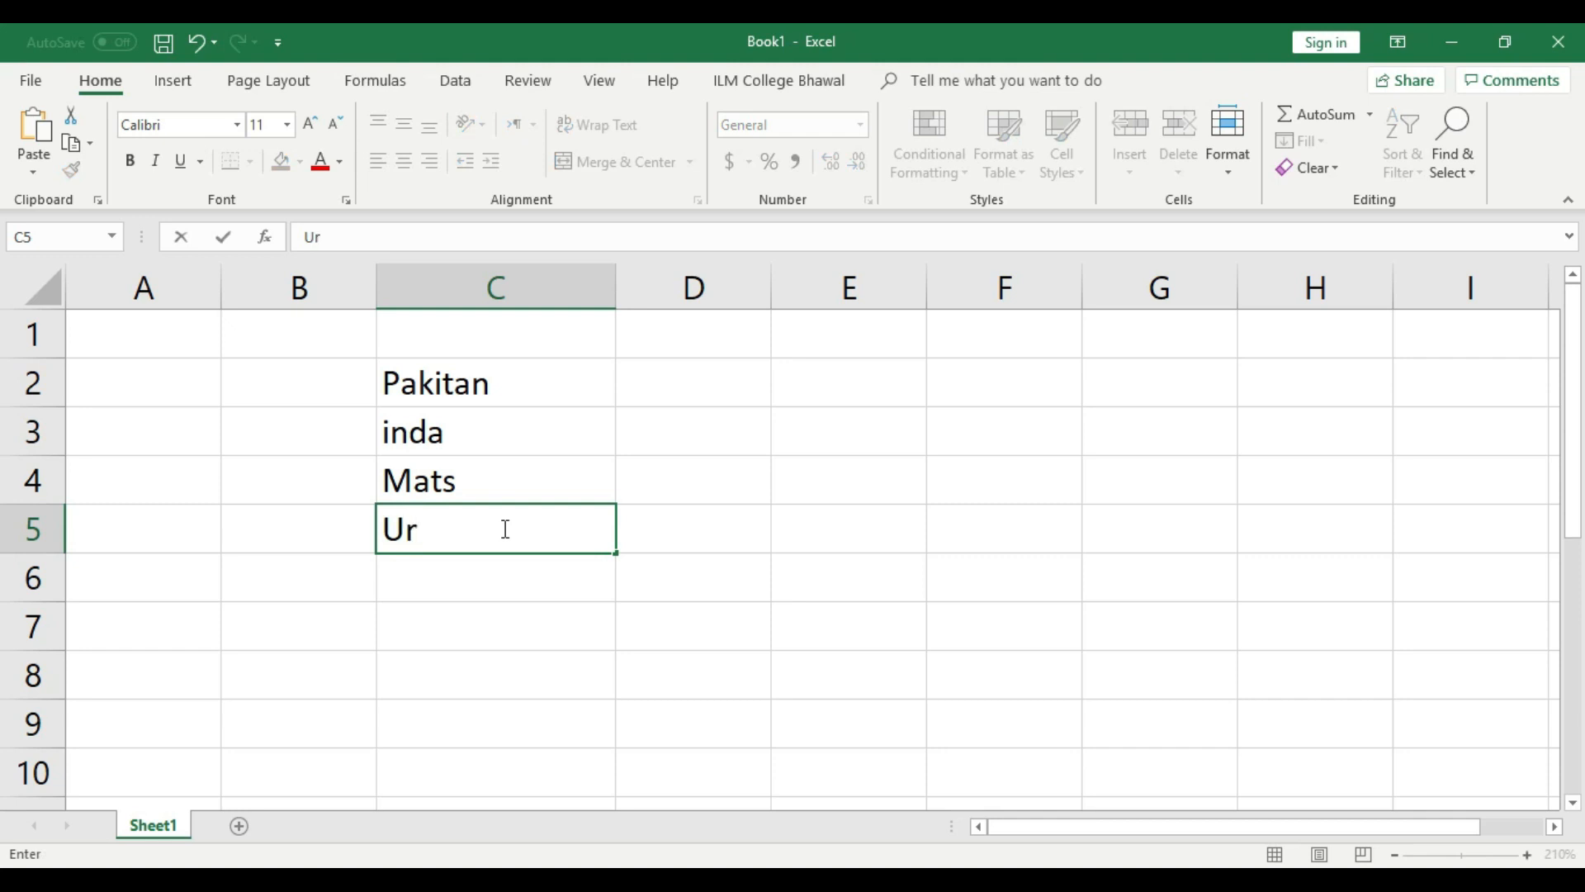
type("dus")
Enter the misspelled word "Eglish" in cell C6.
left_click(493, 572)
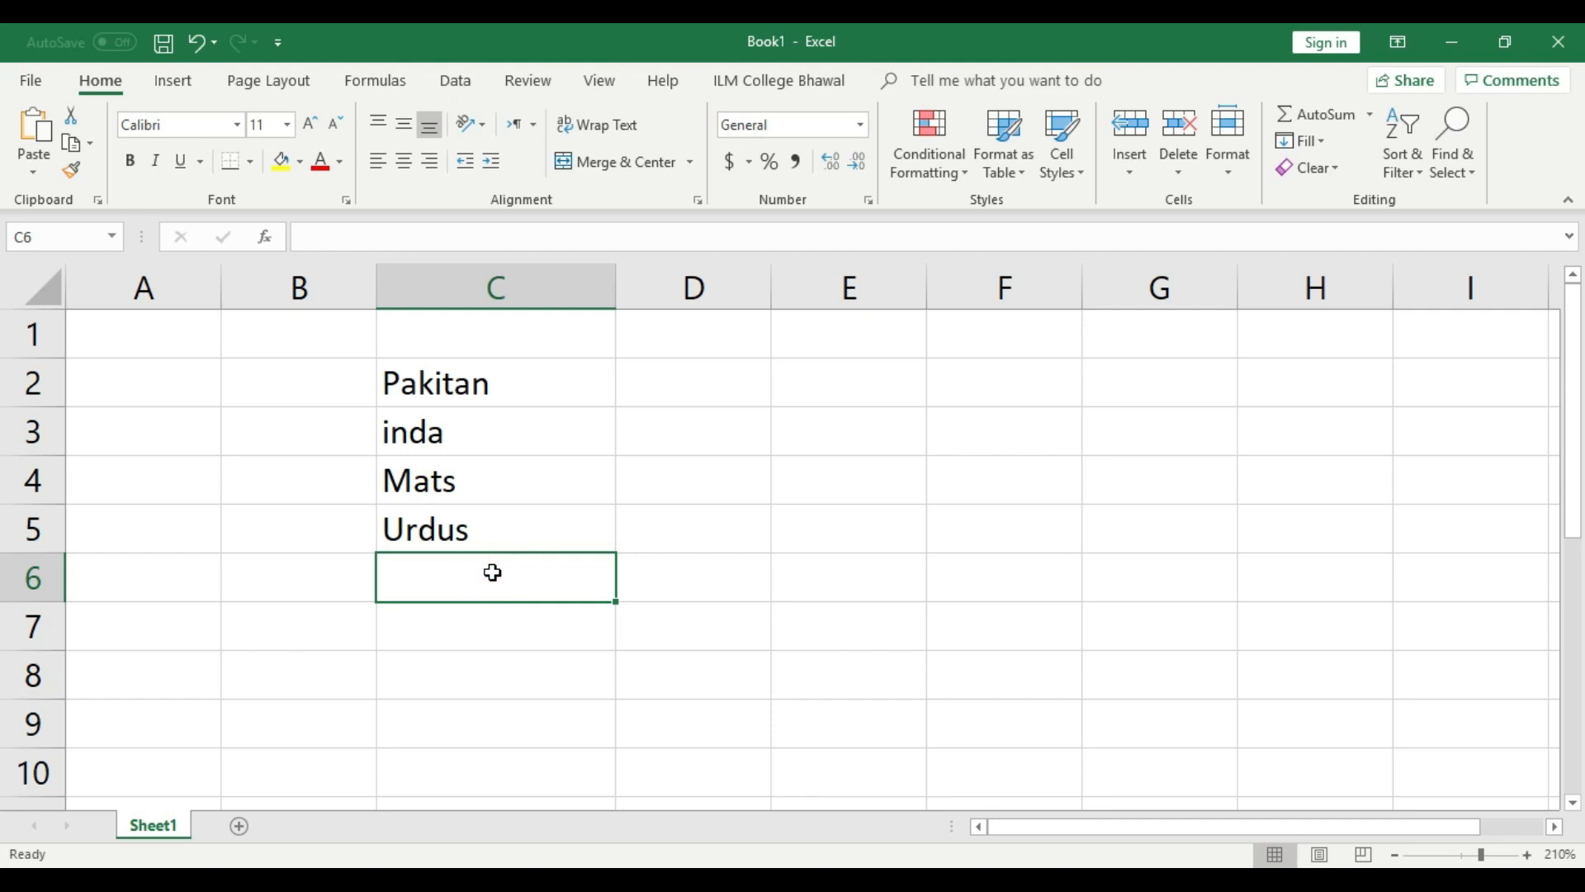
type("English")
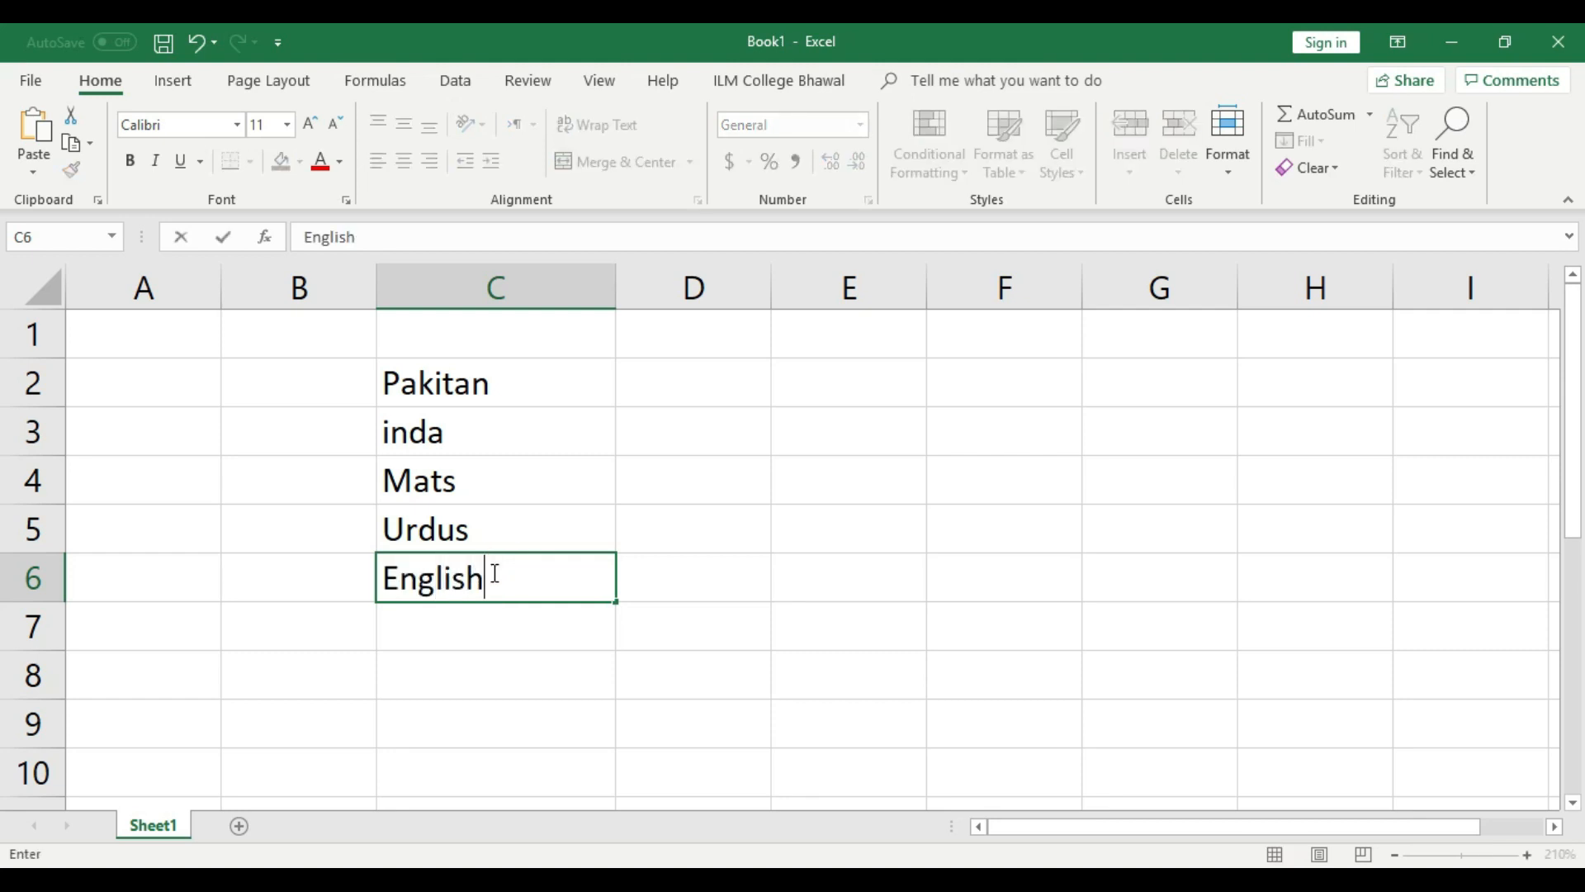
key("Left")
key("Left")
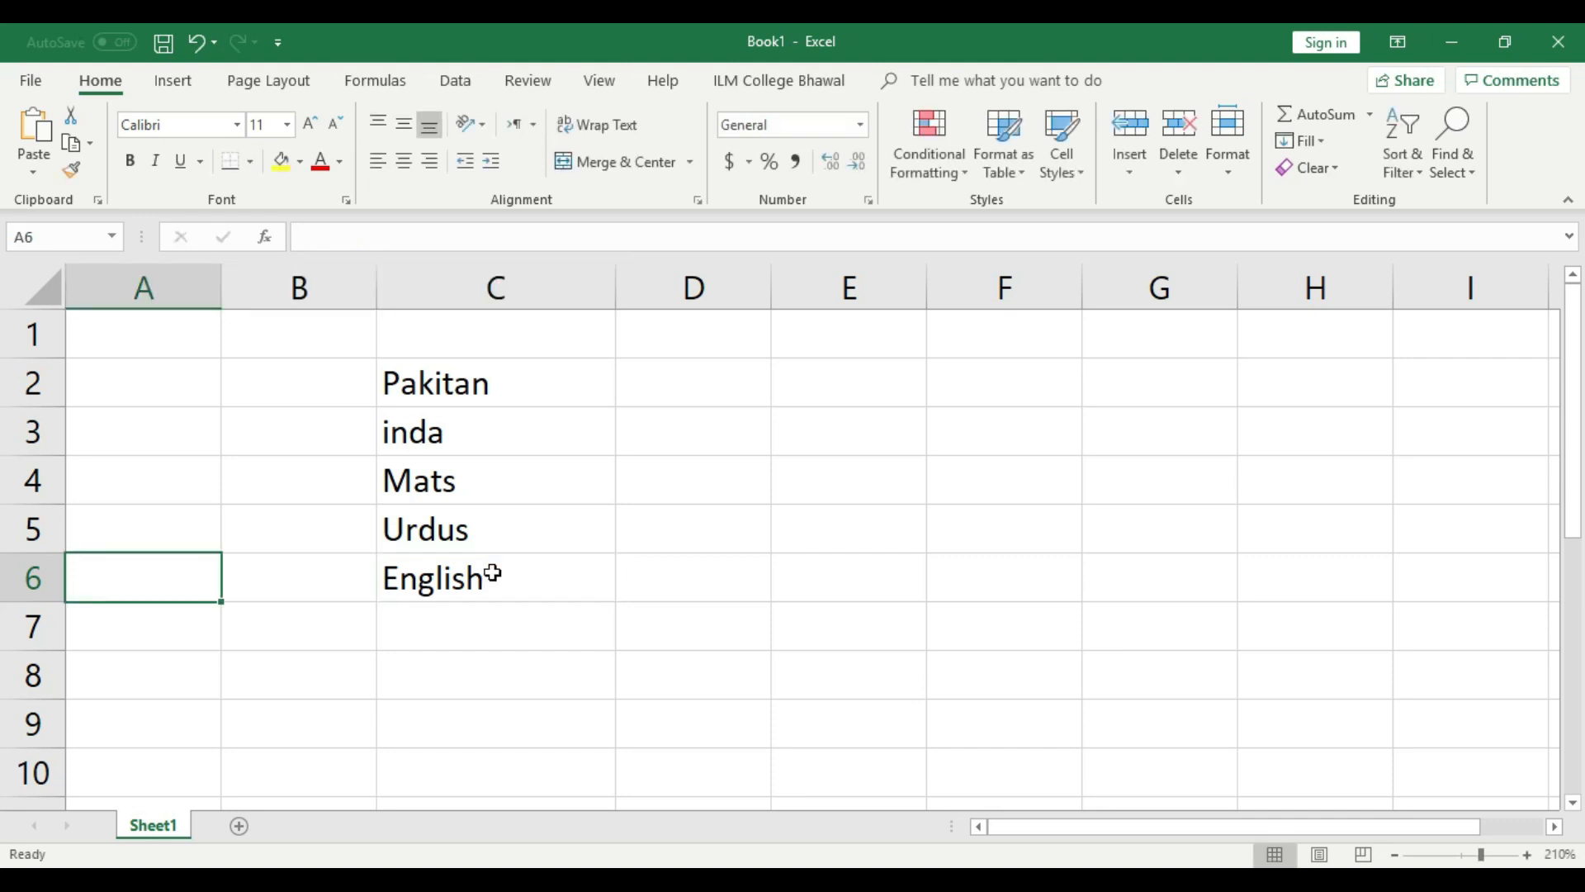
left_click(421, 586)
double_click(421, 586)
key("Delete")
Enter "Physicm" in cell C7 and the misspelled word "Comptr" in cell C8.
left_click(464, 622)
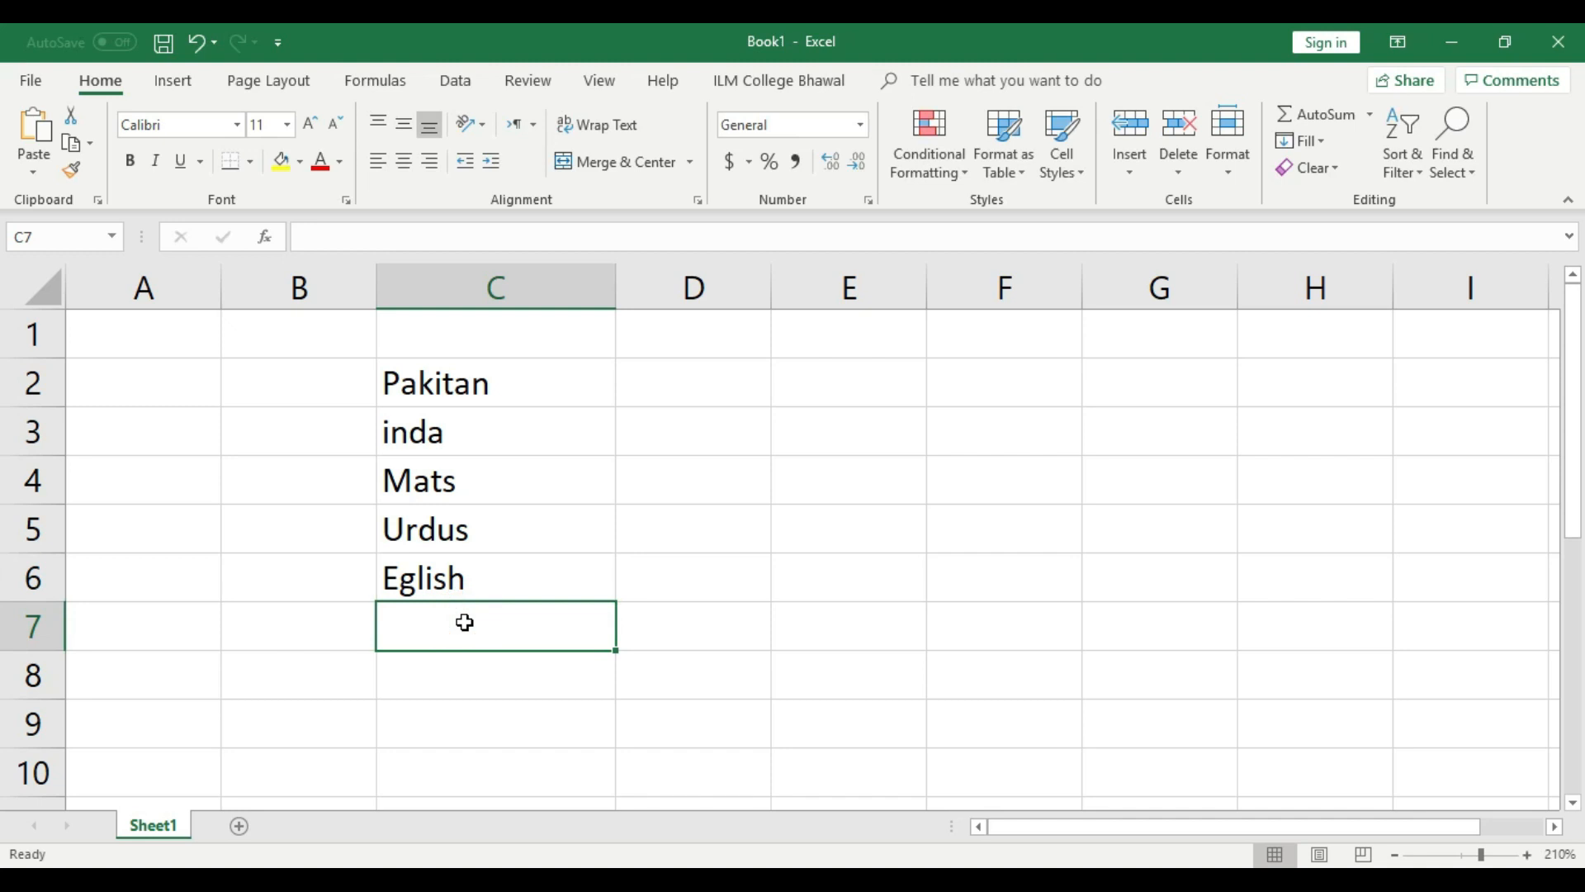
type("Physicm")
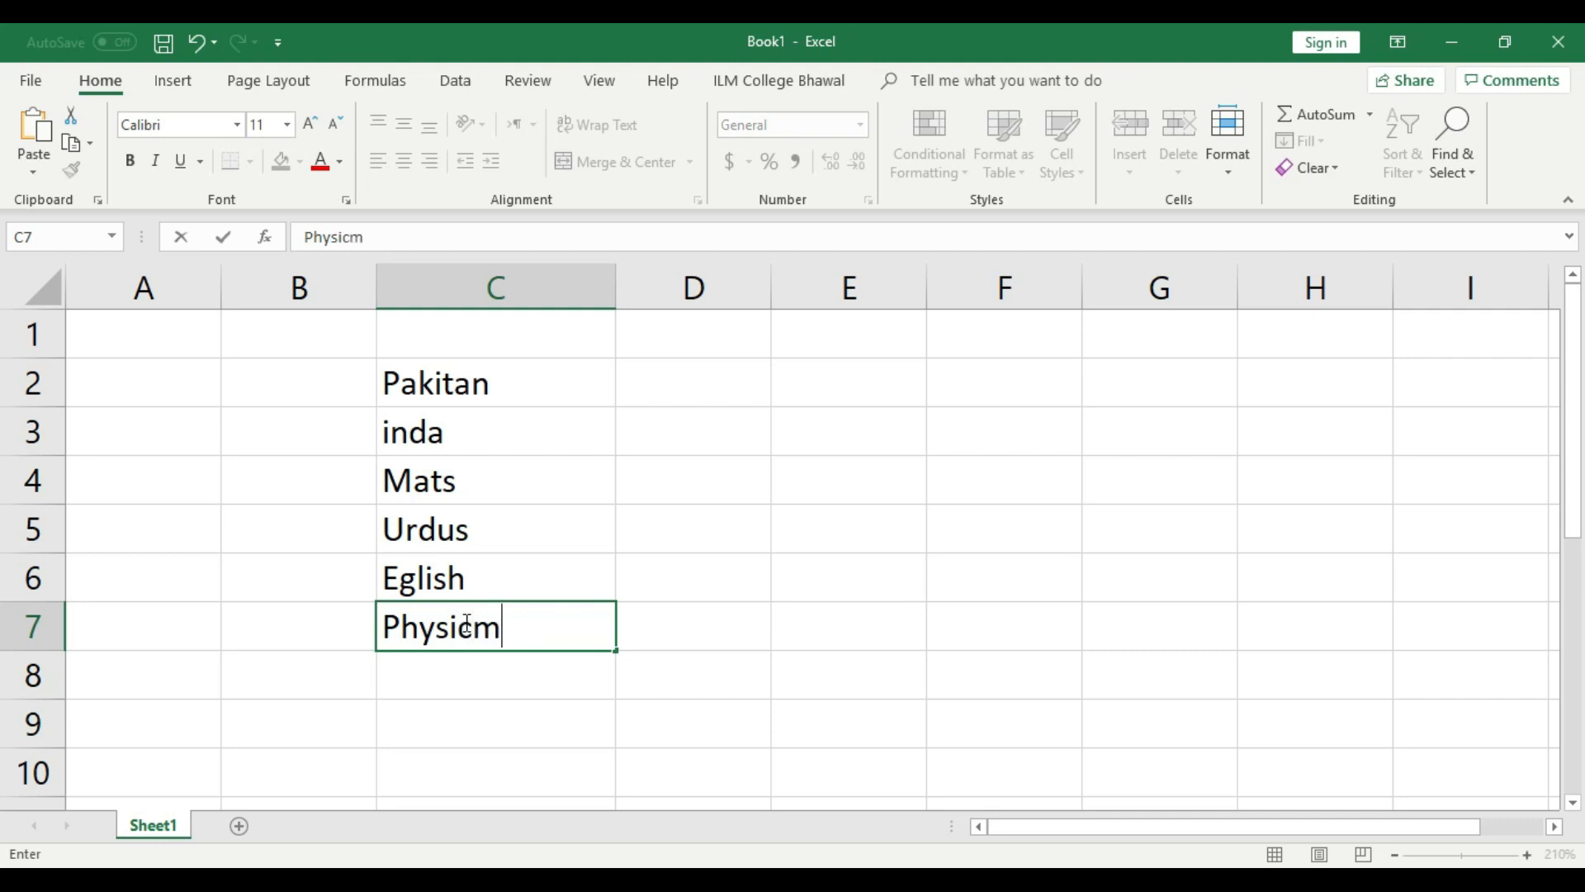
left_click(479, 671)
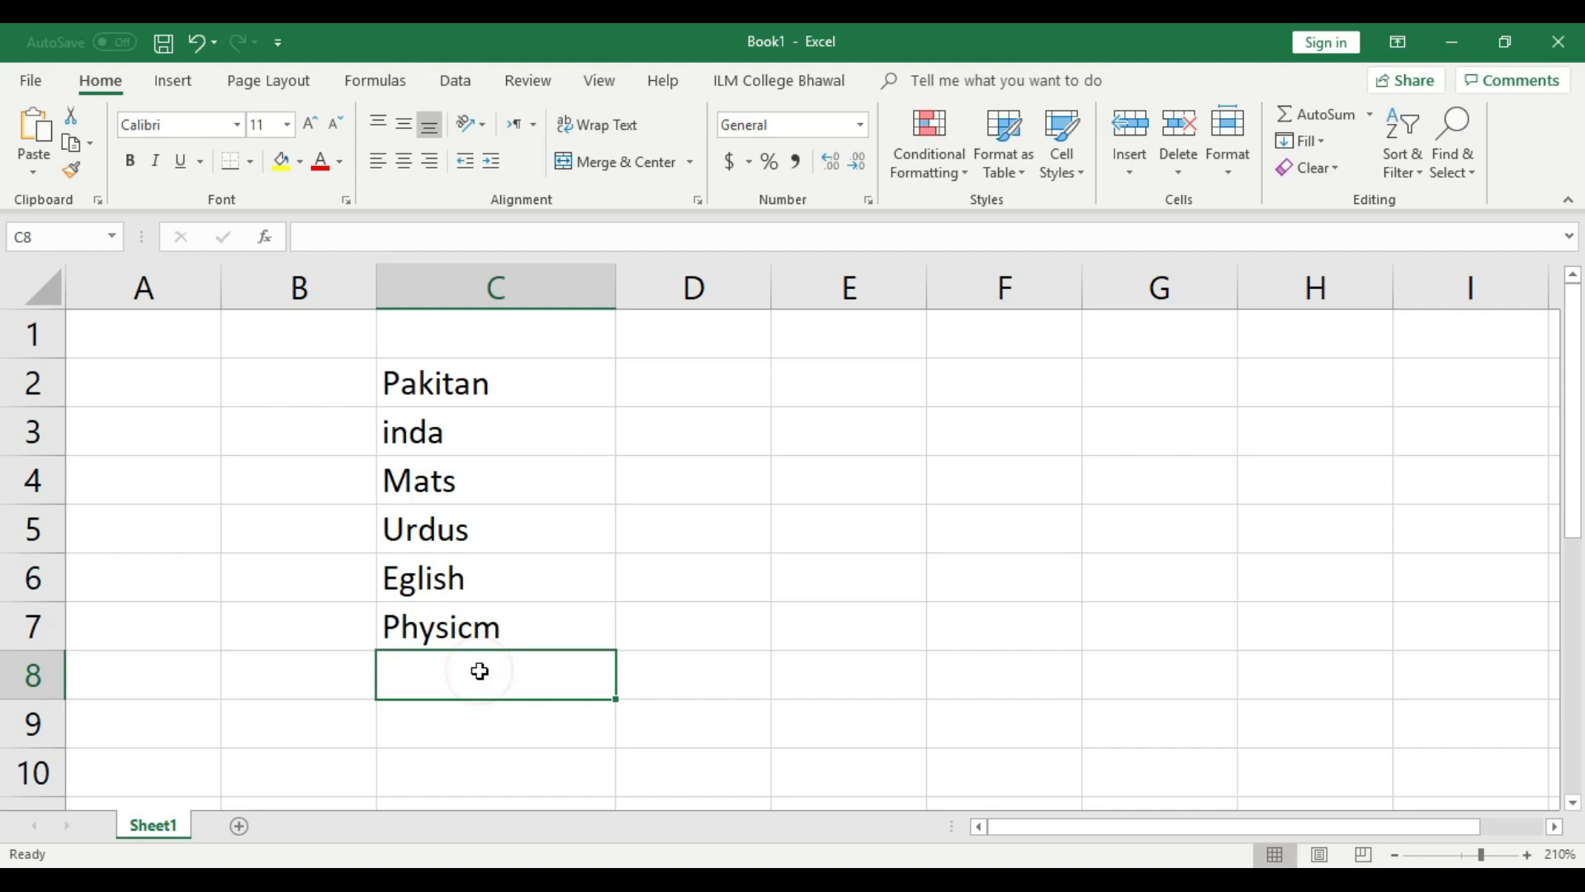
type("Com")
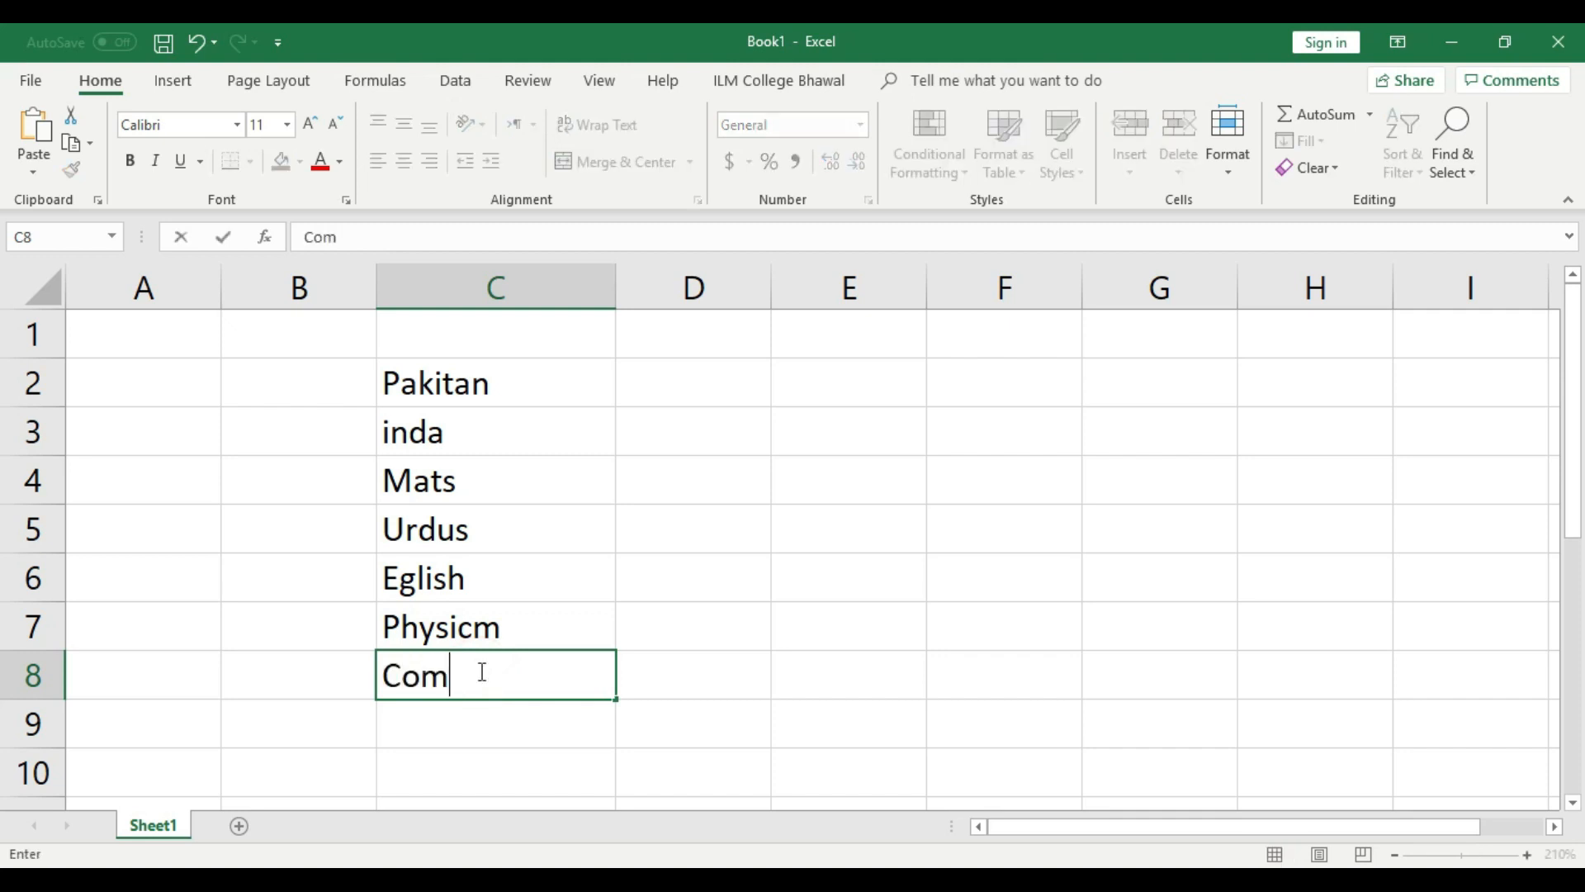
type("puter")
key("Left")
key("Left")
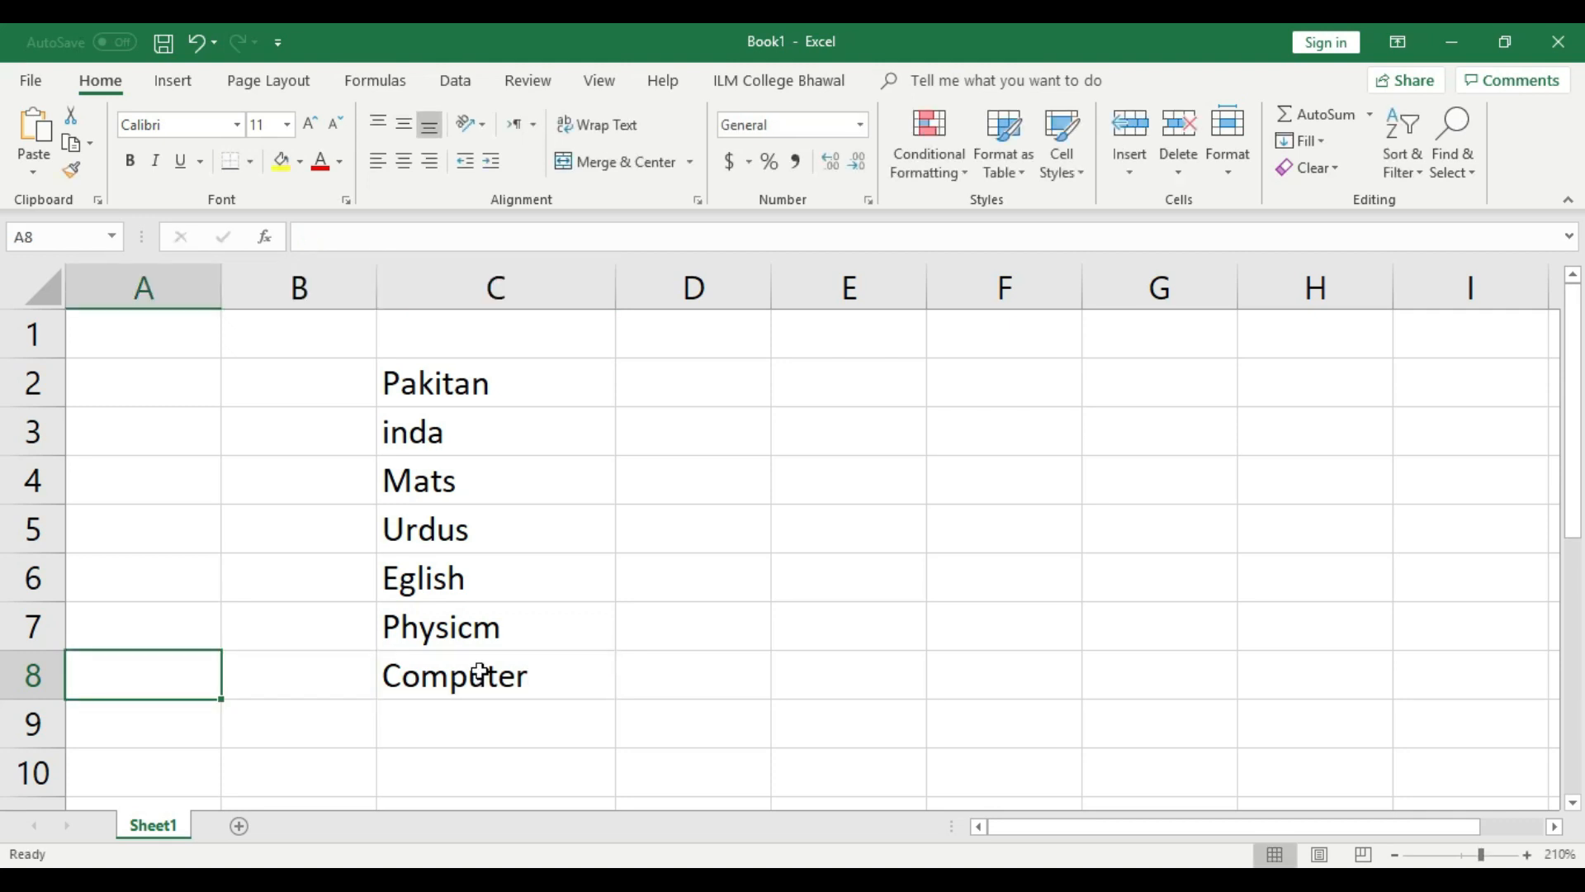
left_click(480, 673)
double_click(480, 673)
key("Delete")
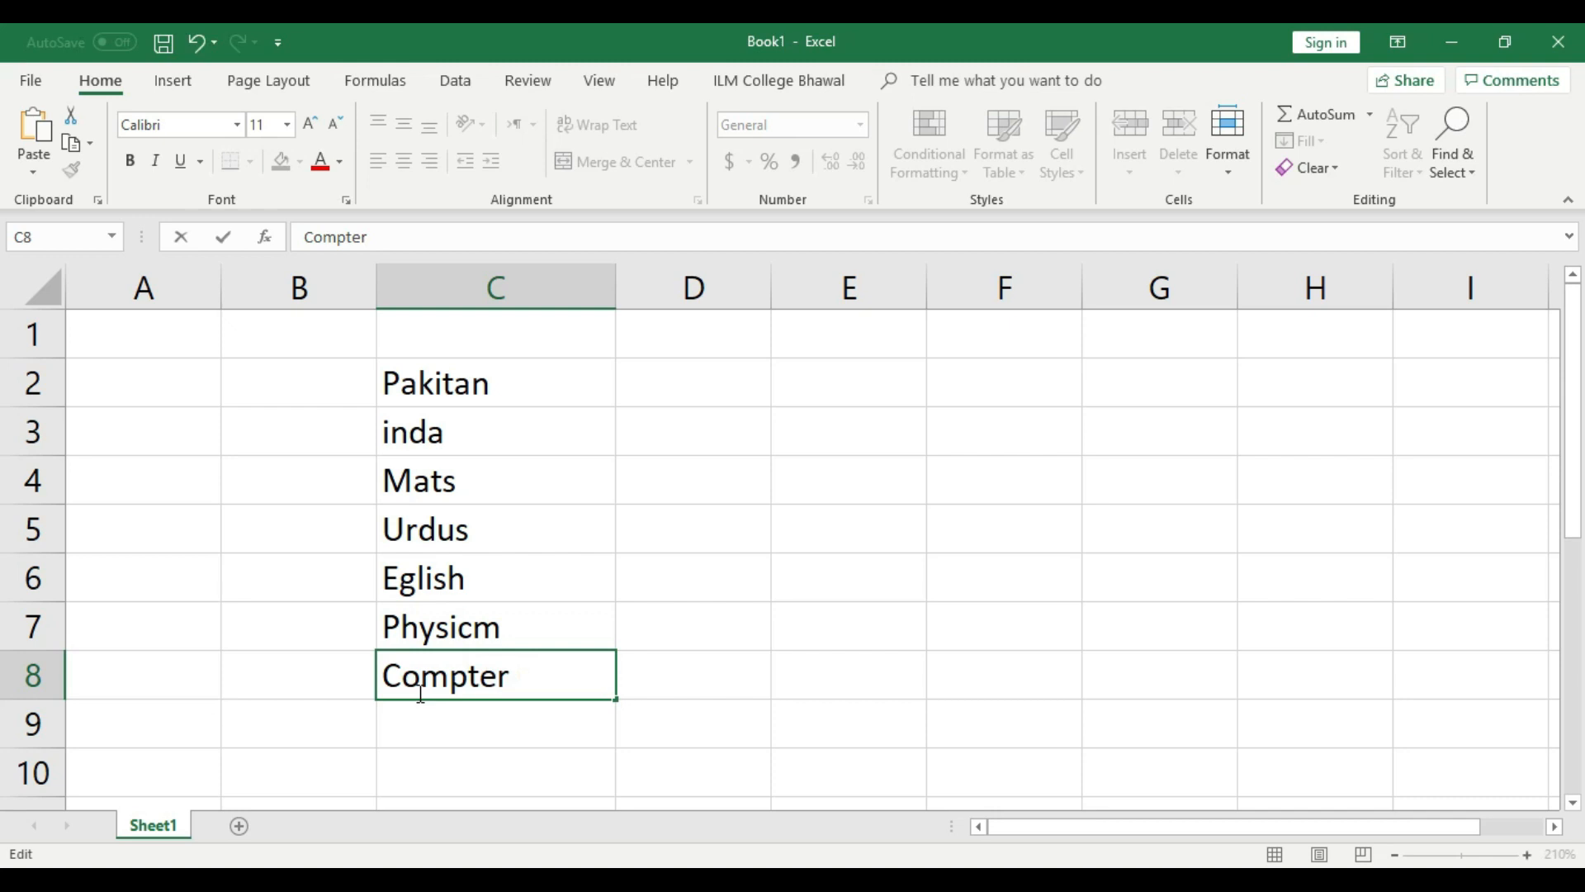
left_click(496, 675)
key("BackSpace")
left_click(517, 725)
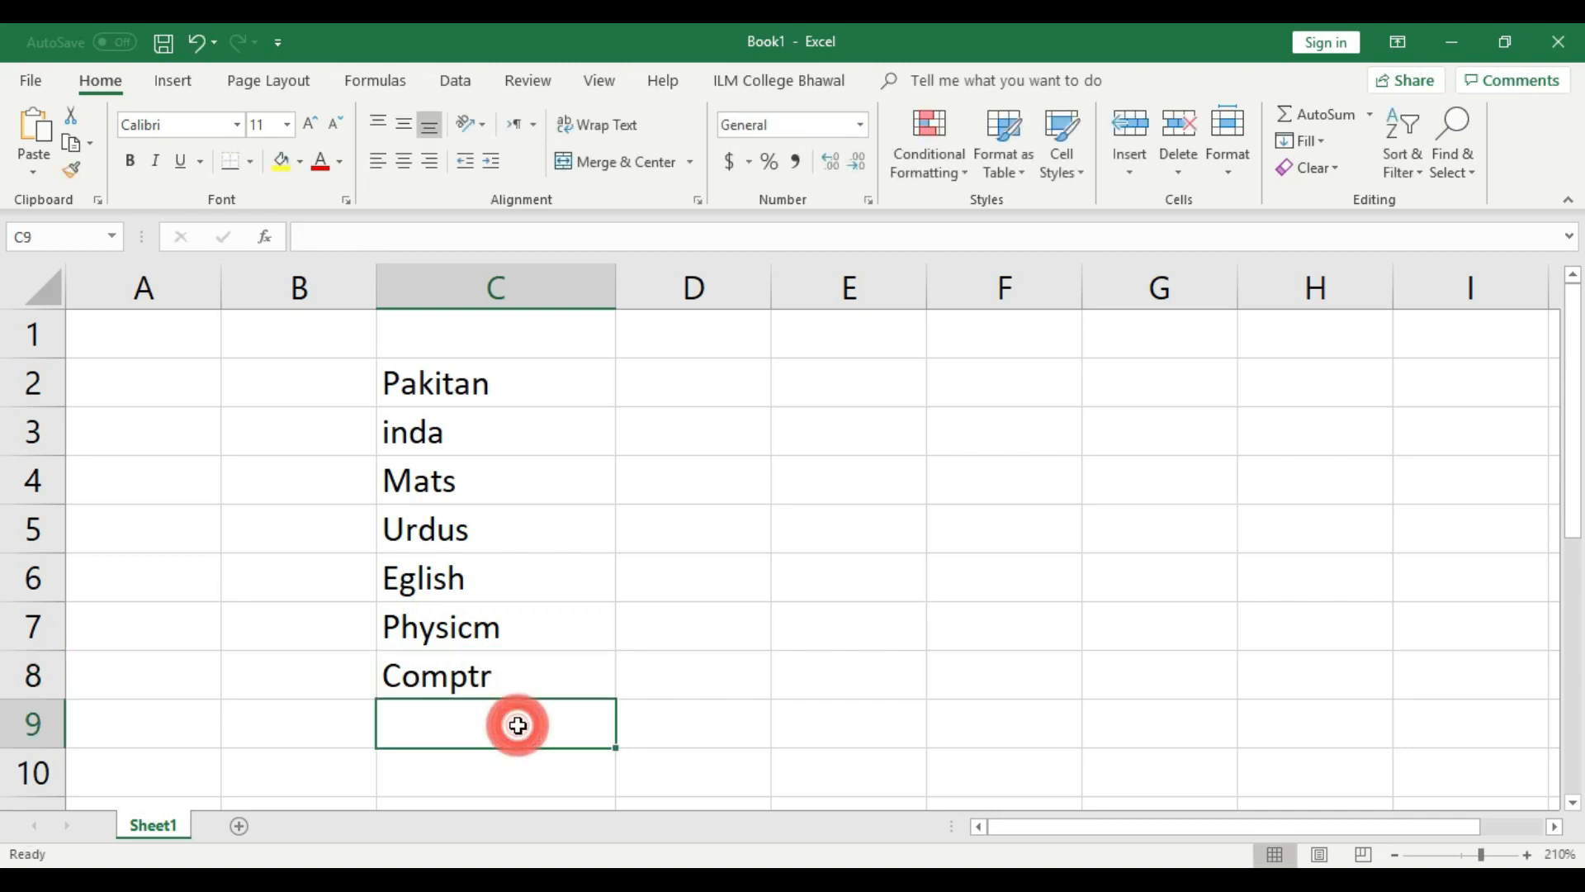
Enter the heading "S.no" in cell B1 and center it horizontally.
left_click(327, 382)
left_click(332, 343)
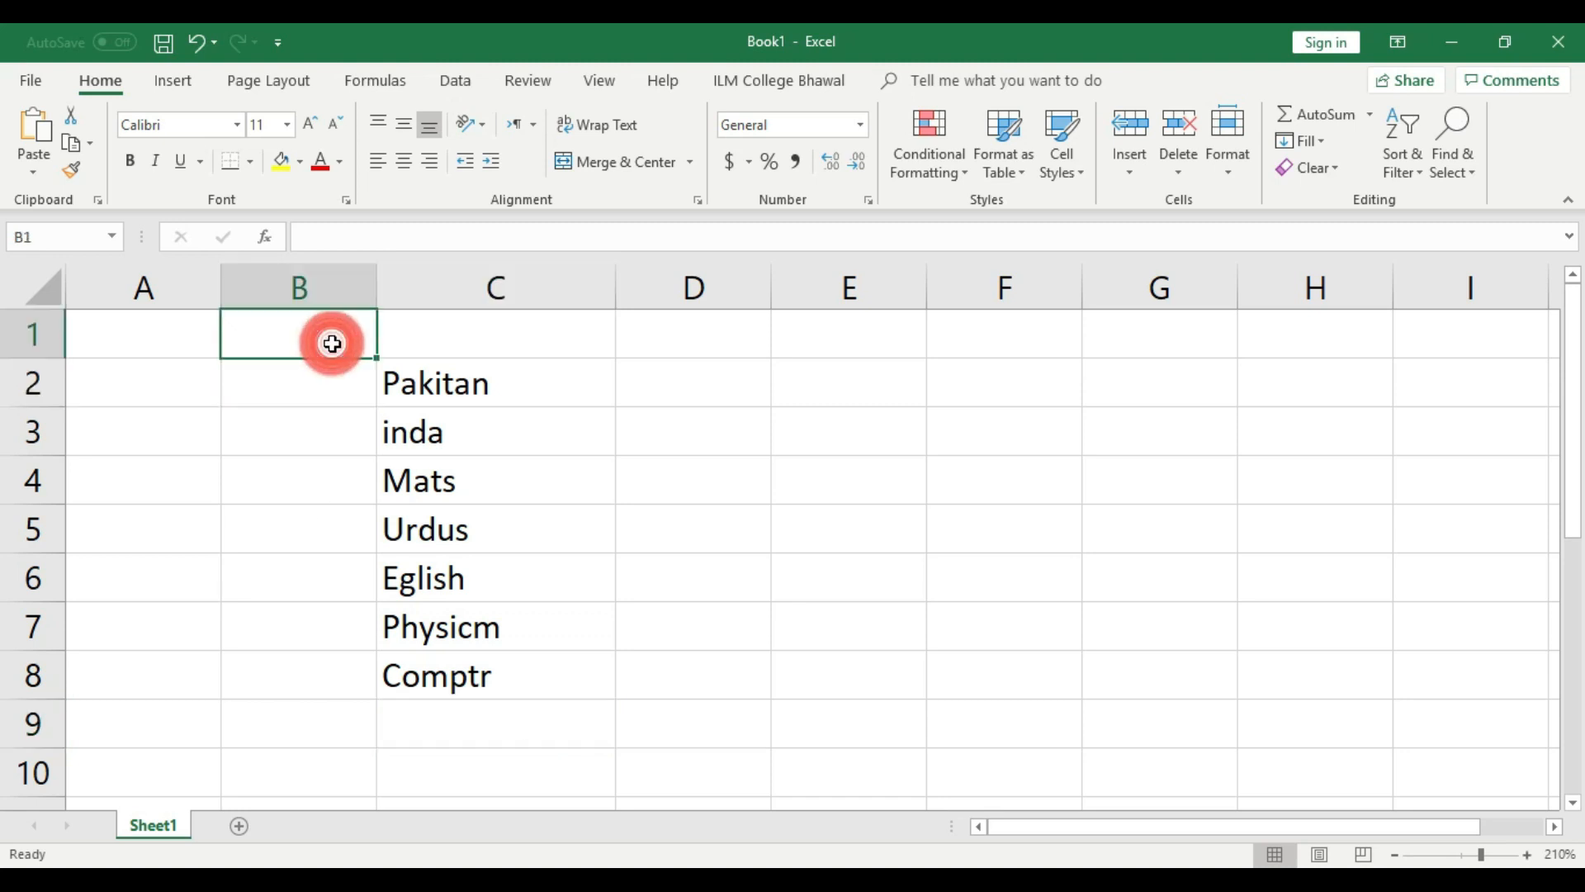
type("S.no")
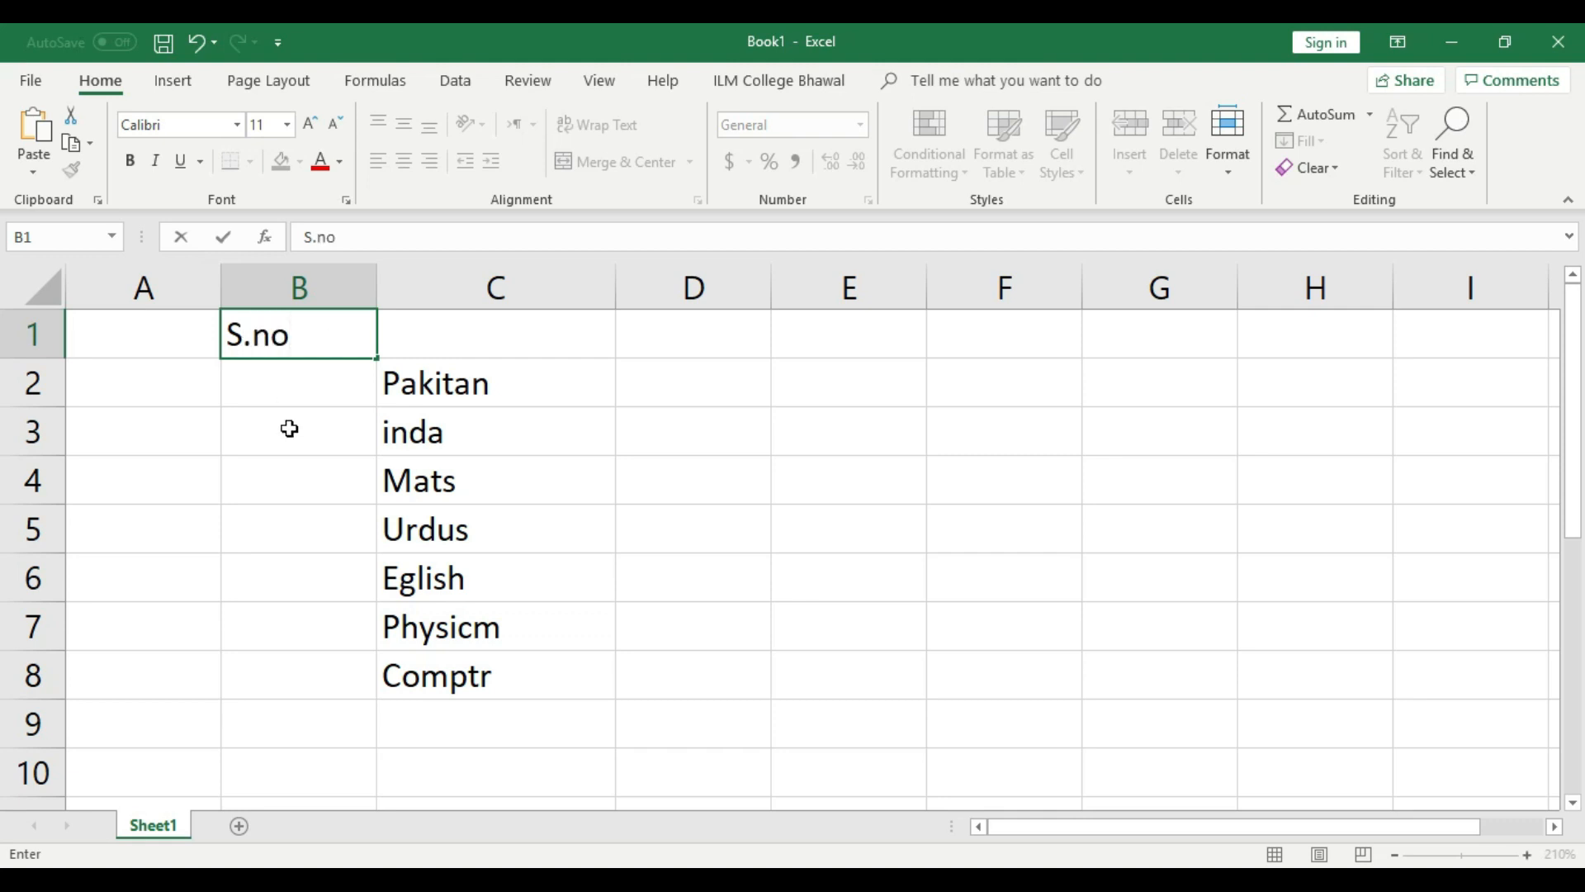
left_click(289, 429)
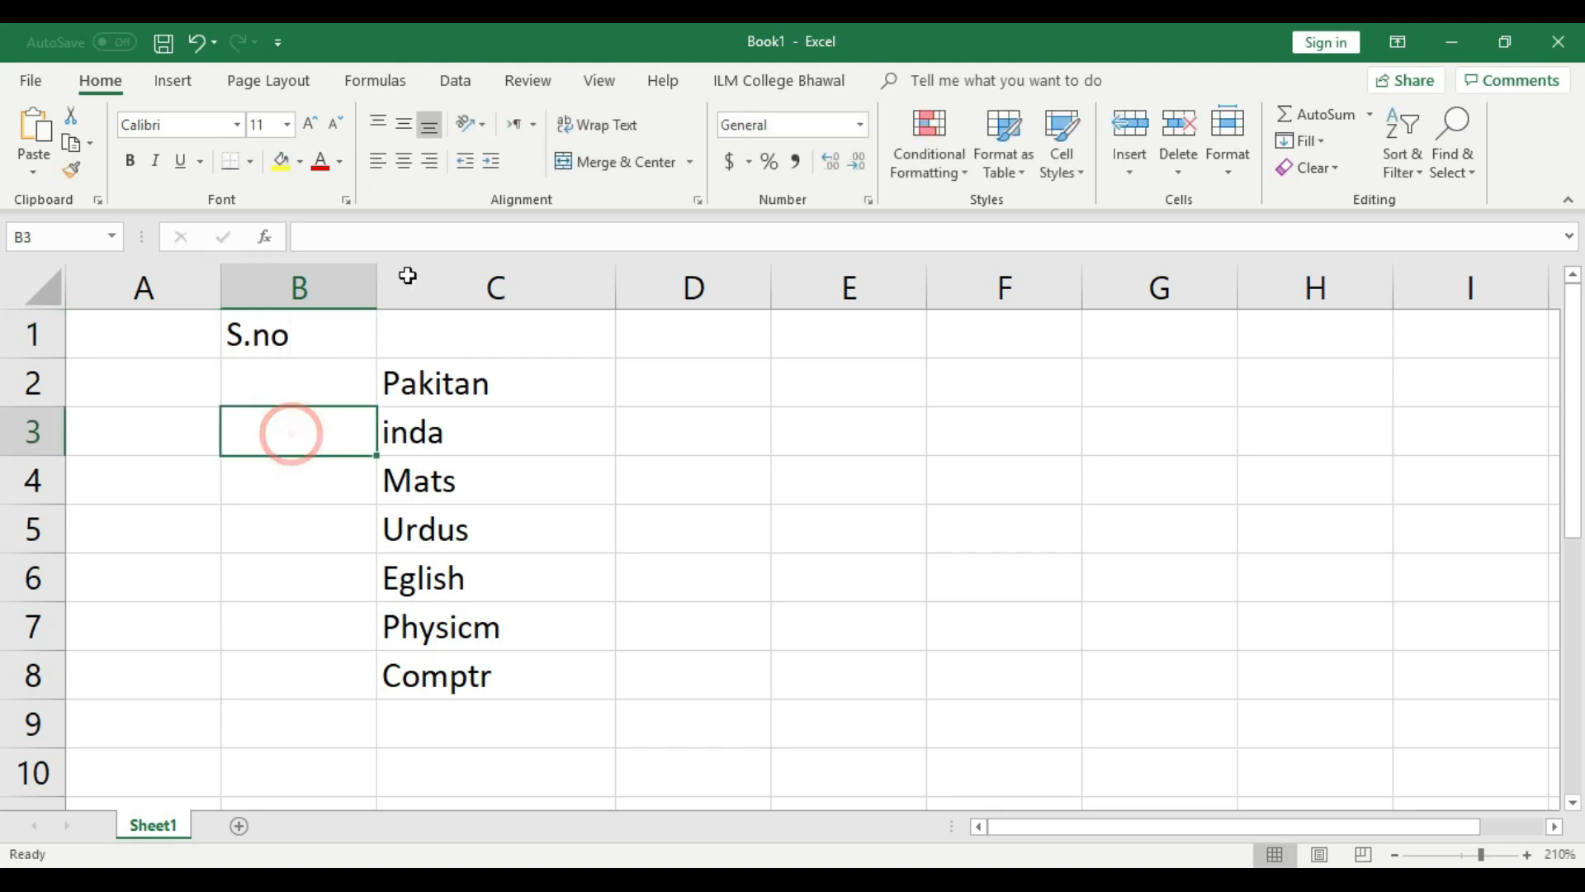
left_click(329, 335)
left_click(403, 161)
Number cells B2 through B8 from 1 to 7 as a series and center the numbers.
left_click(306, 391)
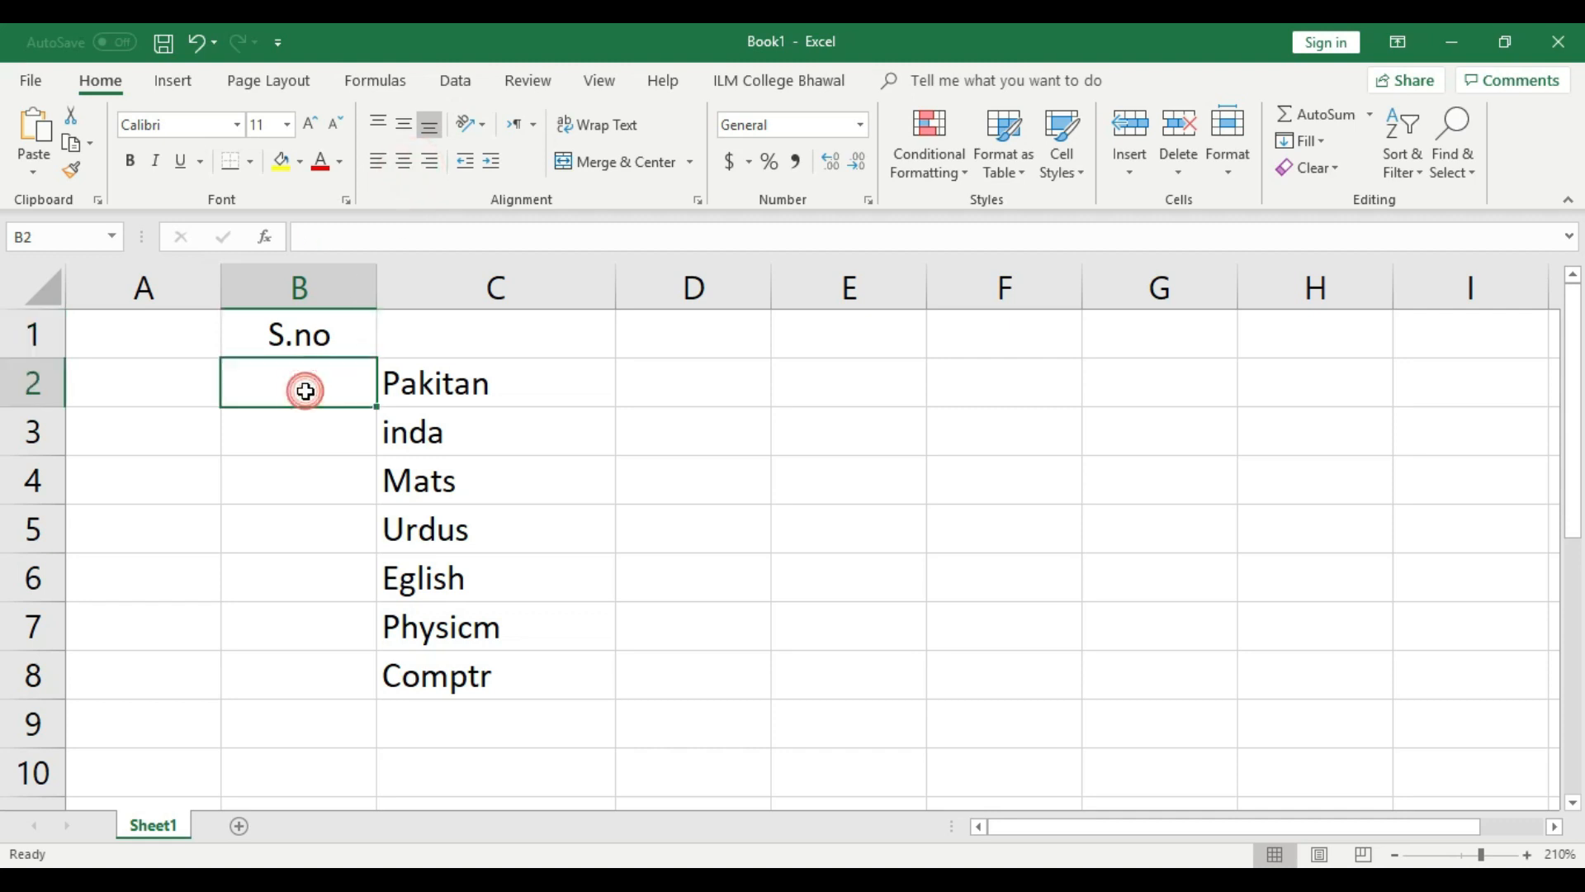
type("1")
left_click(311, 429)
type("2")
left_click(313, 476)
type("3")
left_click(337, 524)
left_click_drag(330, 383, 362, 699)
left_click(404, 167)
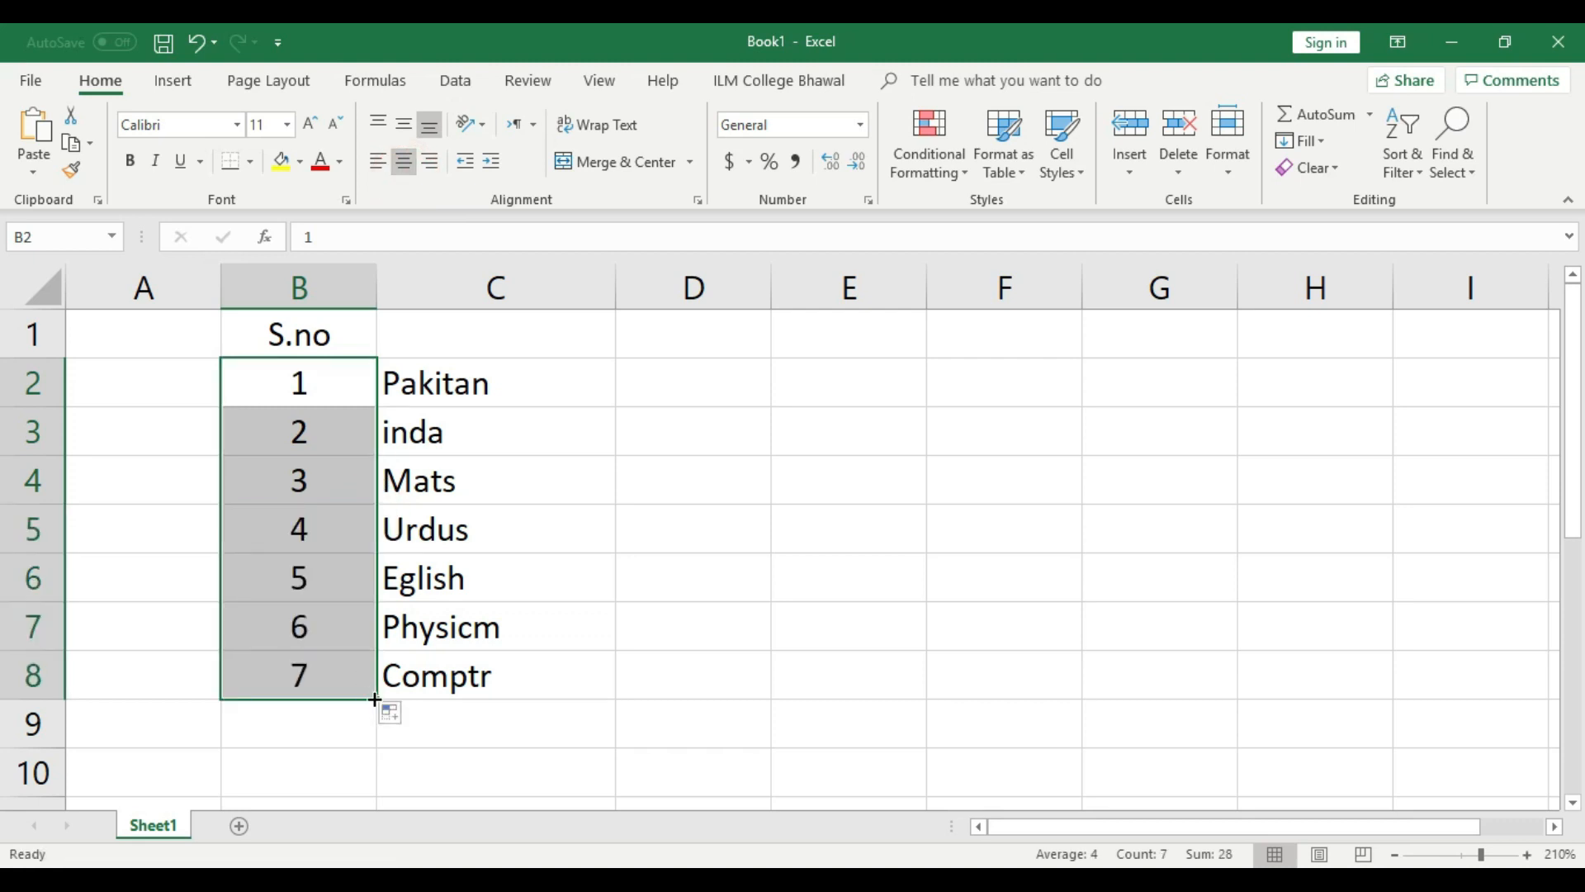
Continue the serial numbers with 8 in cell B9 and 9 in cell B10.
left_click(350, 742)
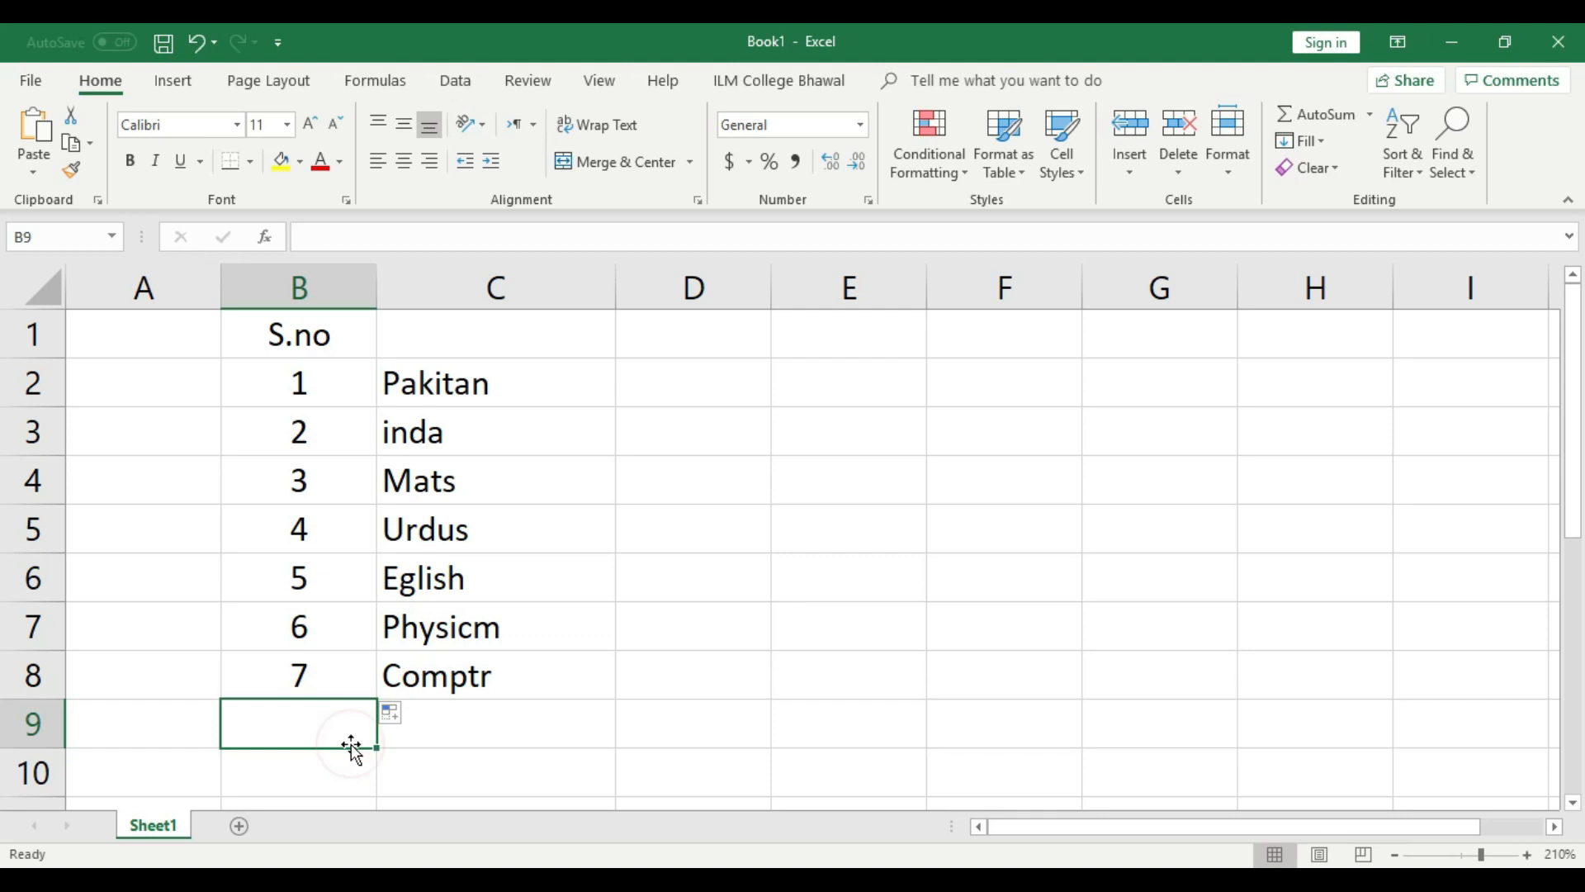
type("9")
key("BackSpace")
type("8")
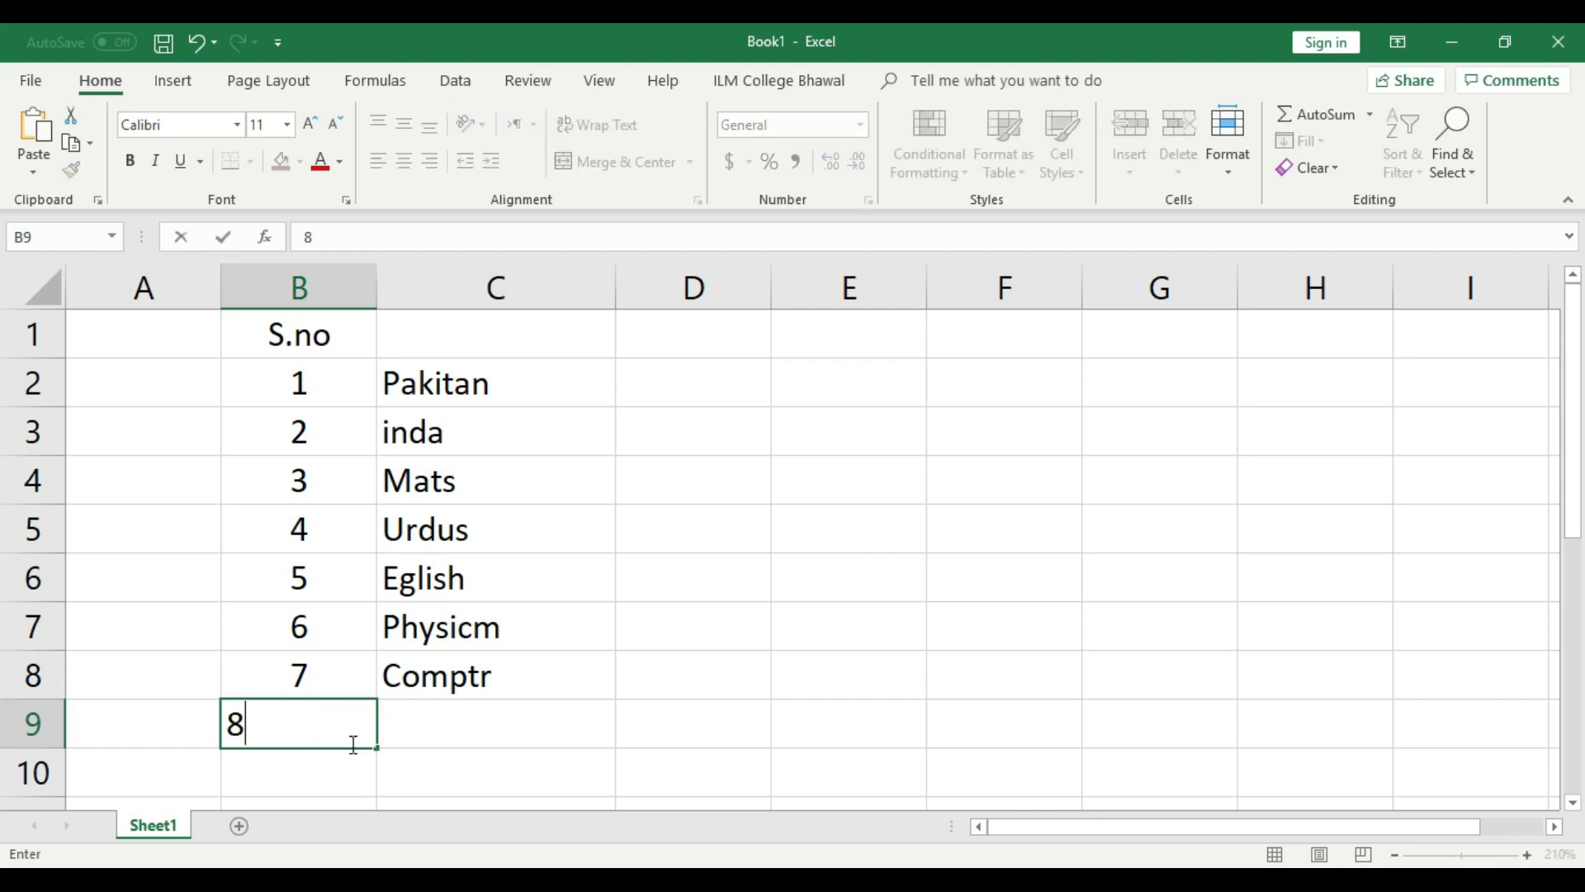
left_click(506, 782)
left_click(308, 708)
left_click(316, 756)
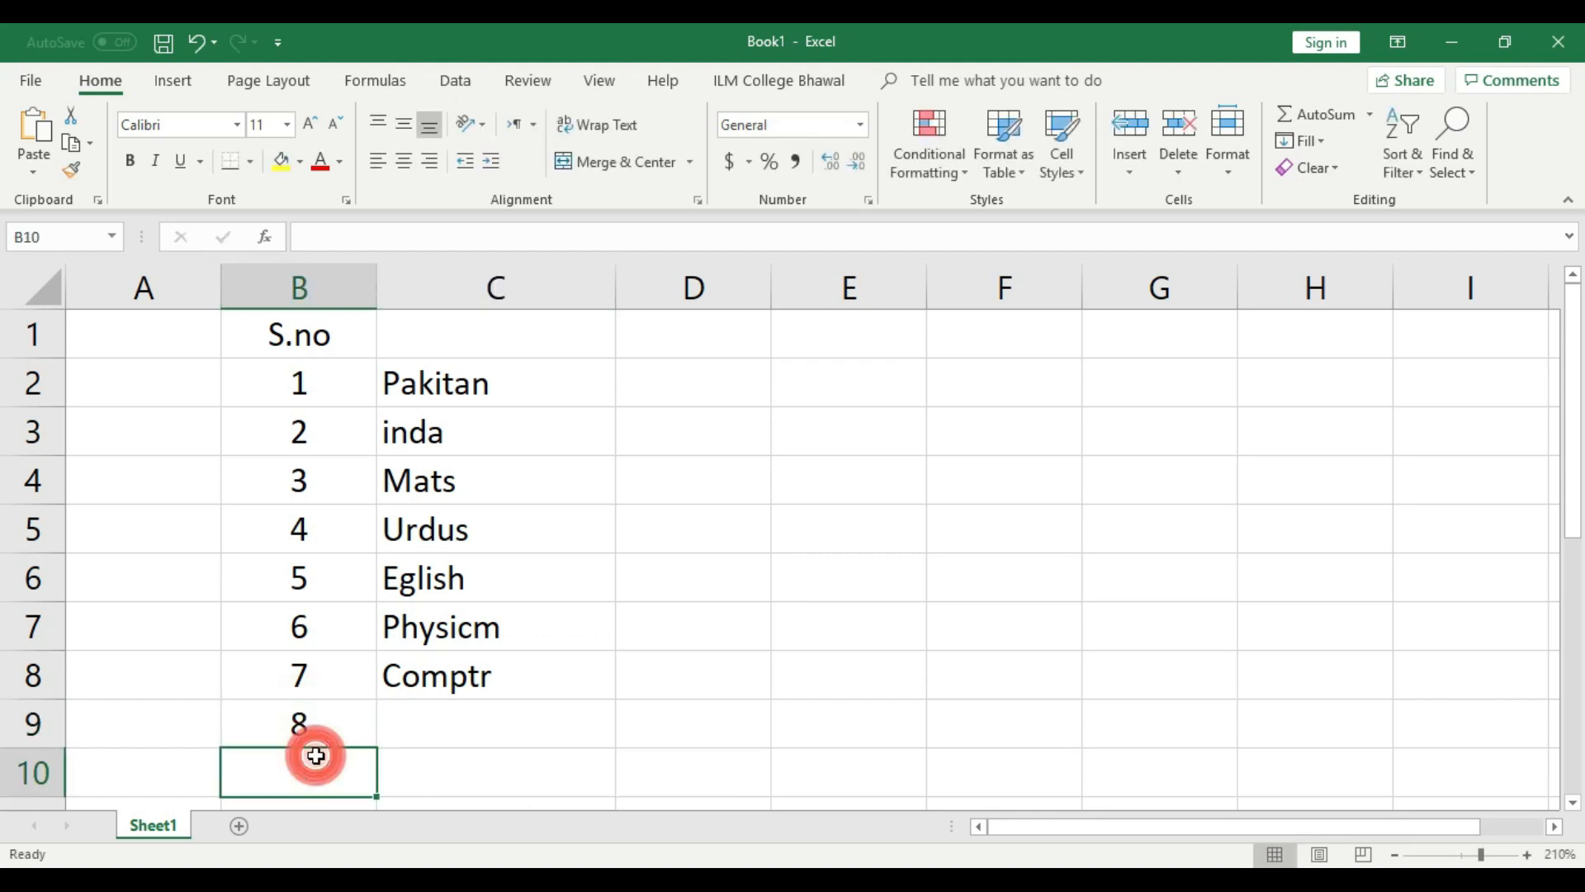
type("9")
left_click(443, 754)
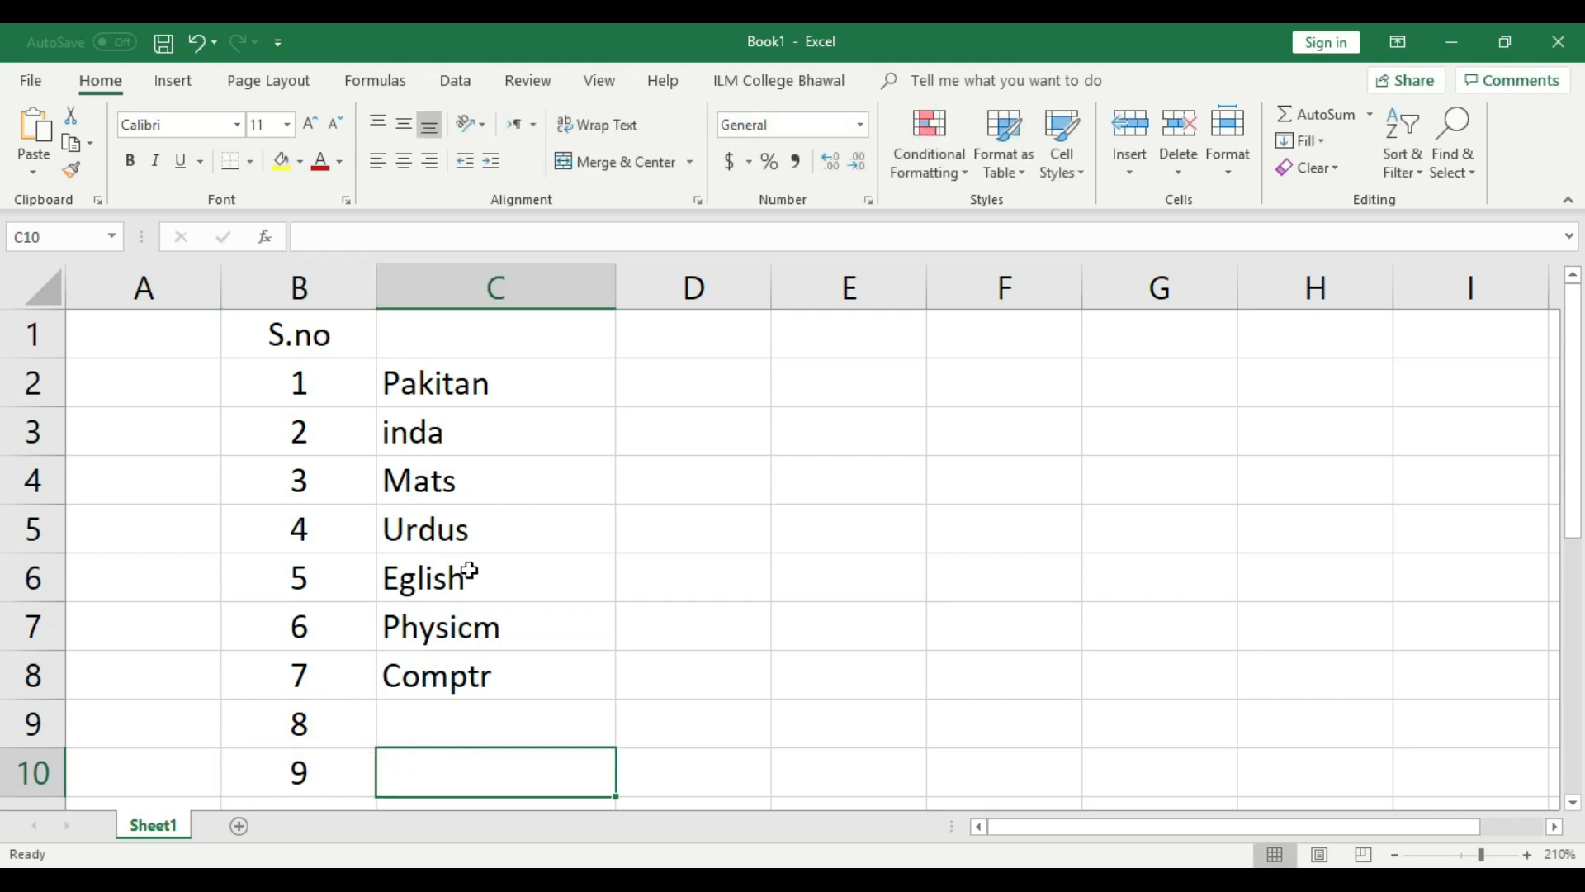
Enter "Mobilee" in cell C9 and "Pakstudyies" in cell C10.
left_click(460, 715)
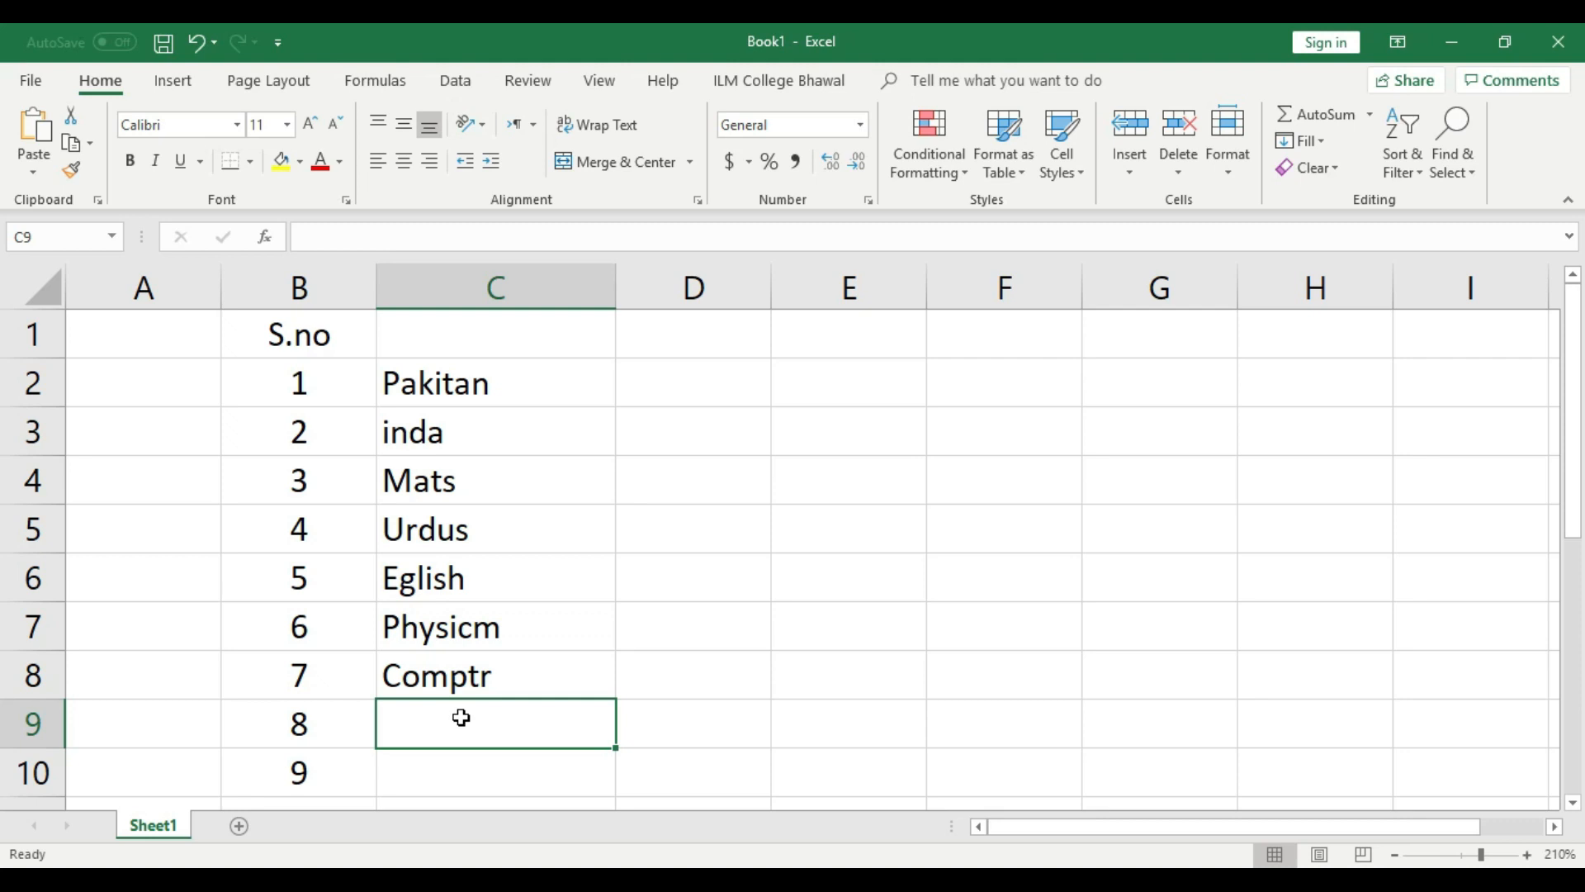
type("Mobi")
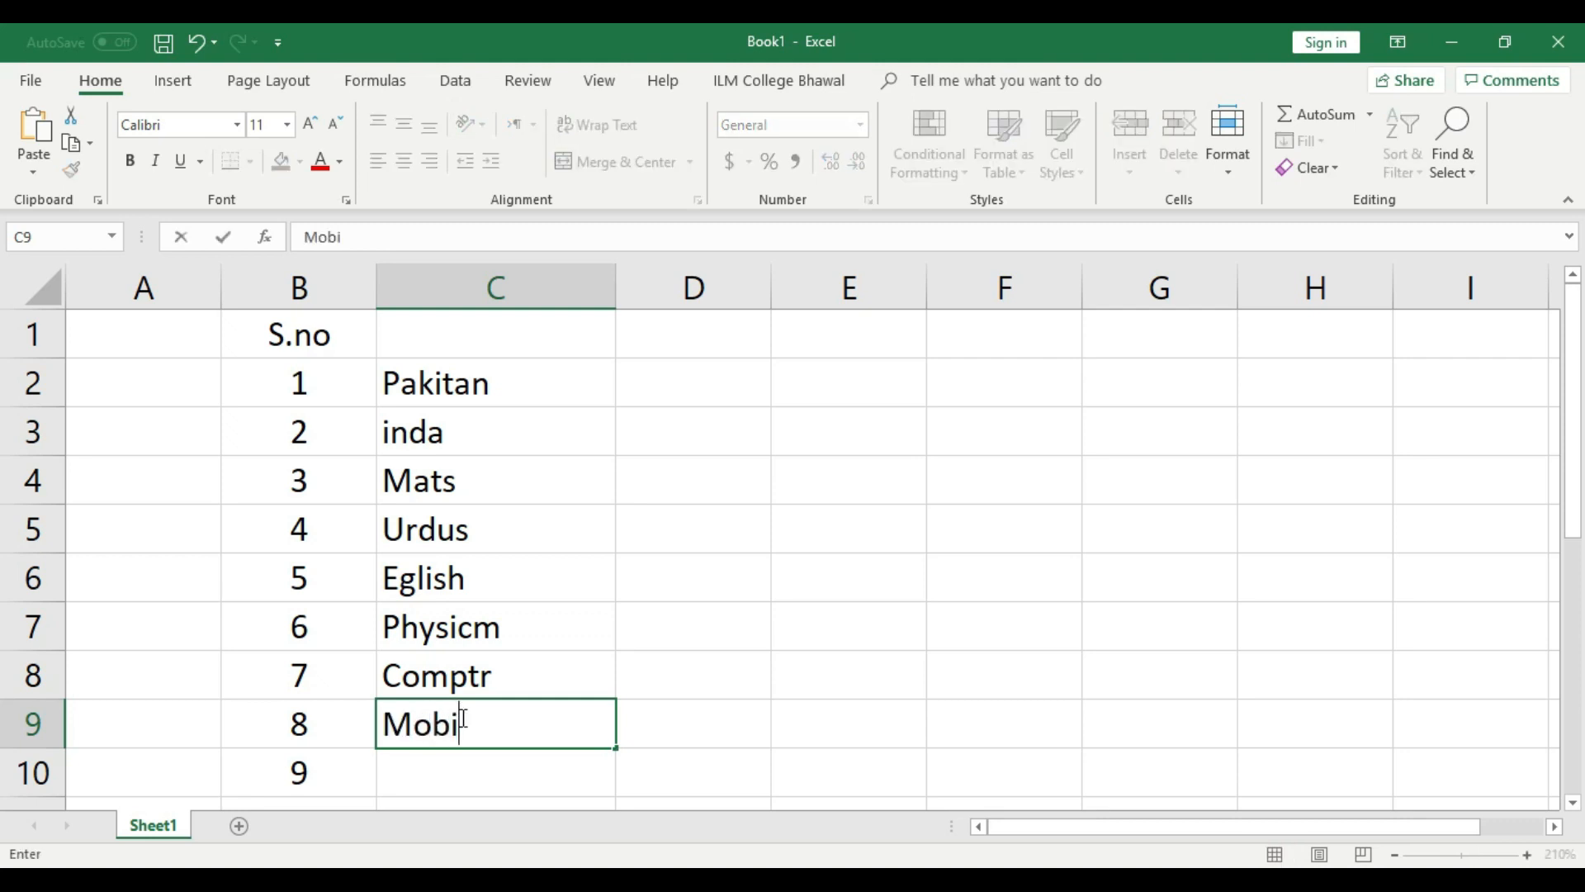
type("lee")
left_click(672, 721)
left_click(562, 760)
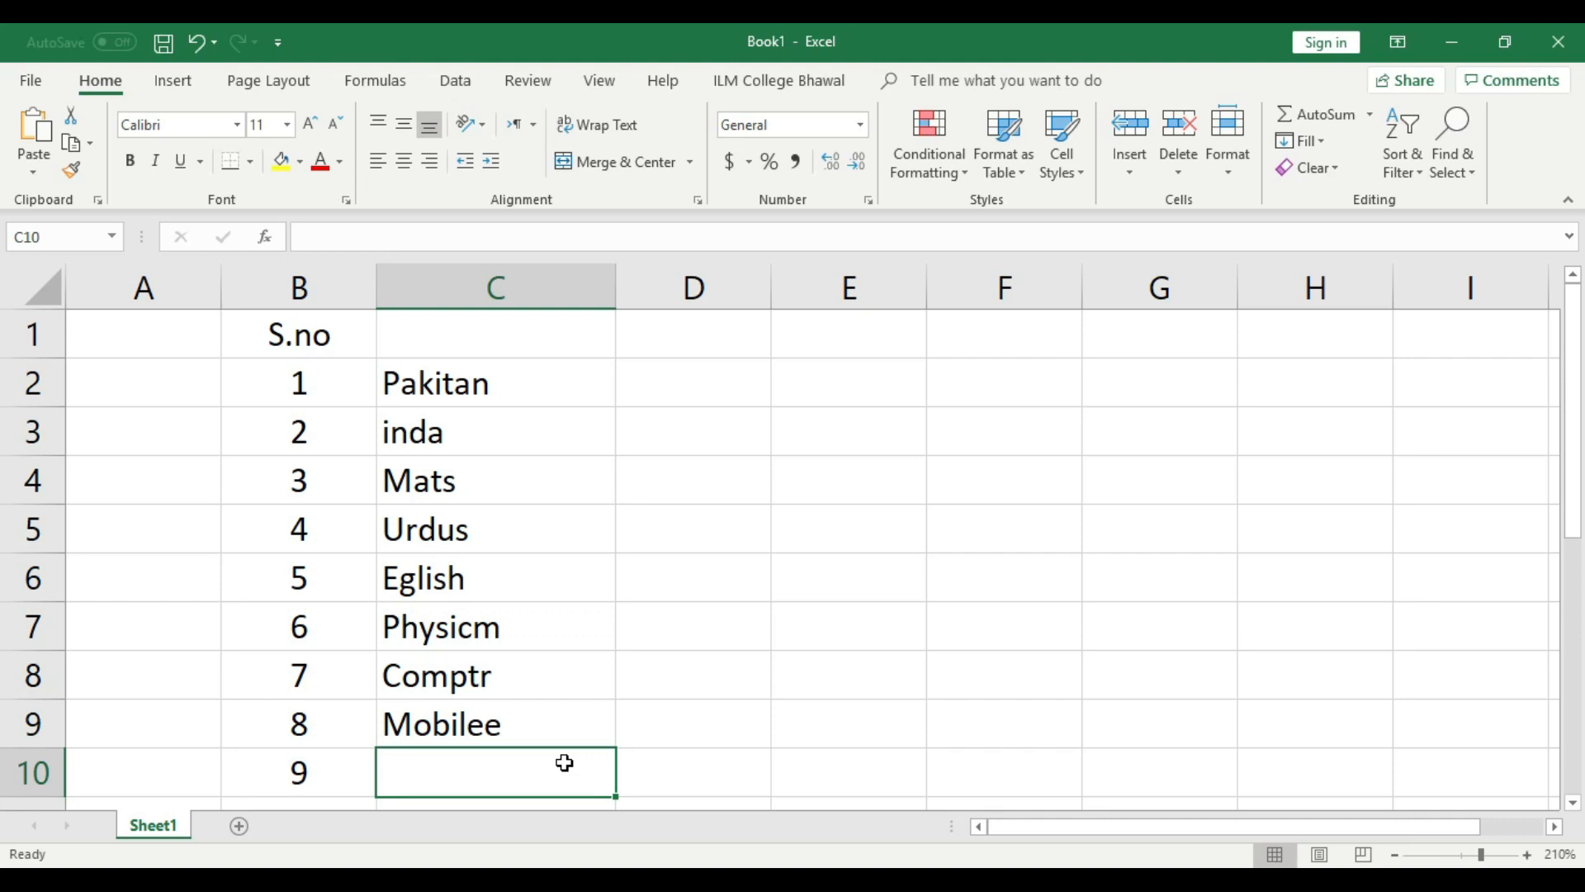
type("P")
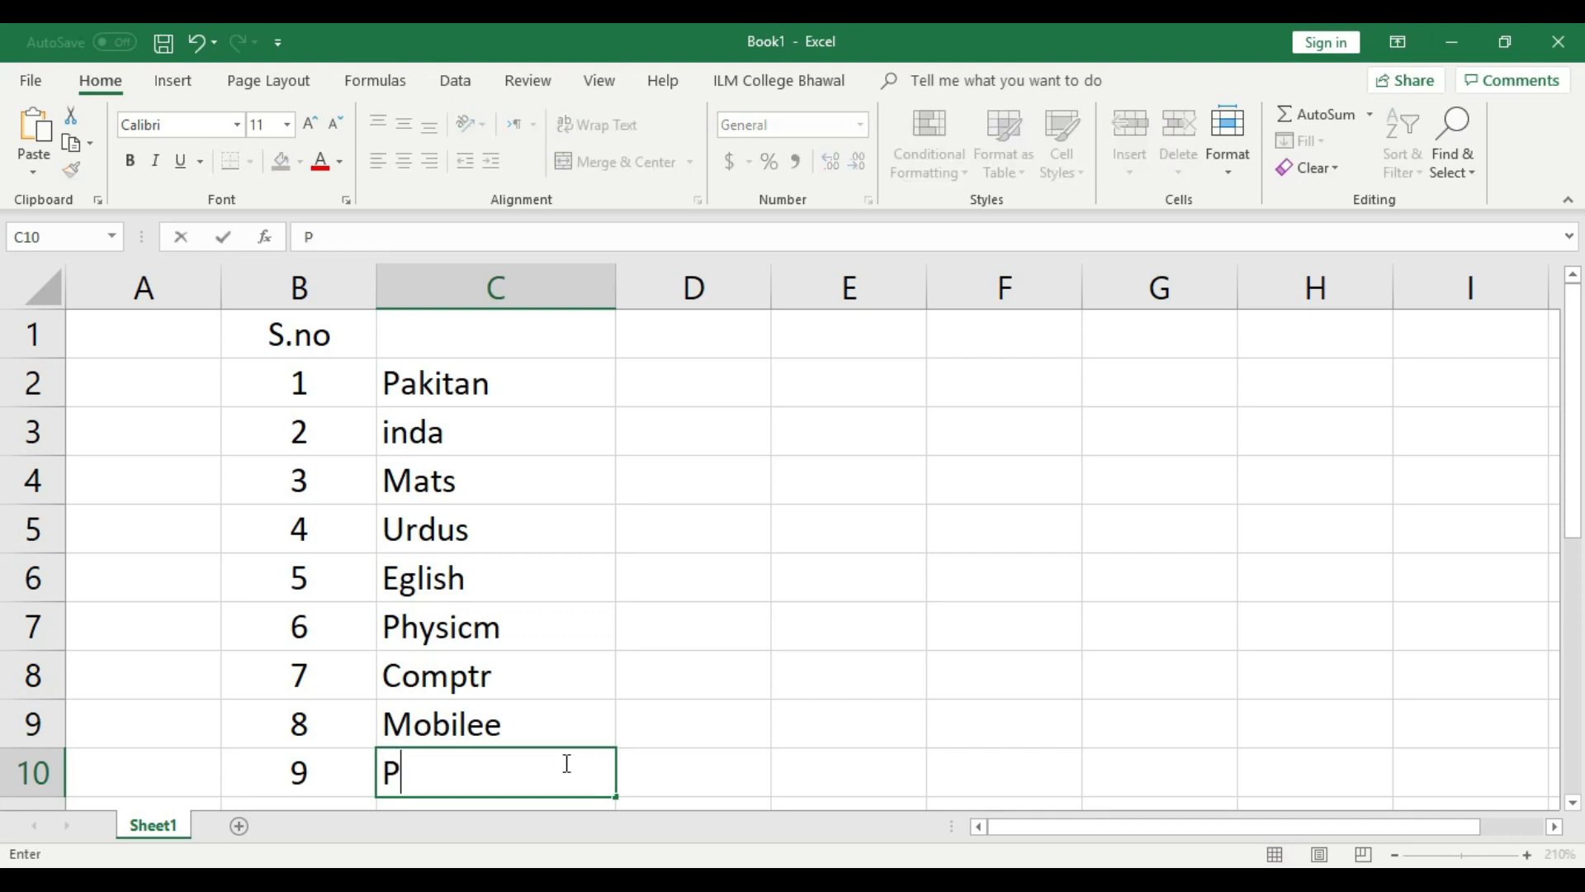
type("akstudy")
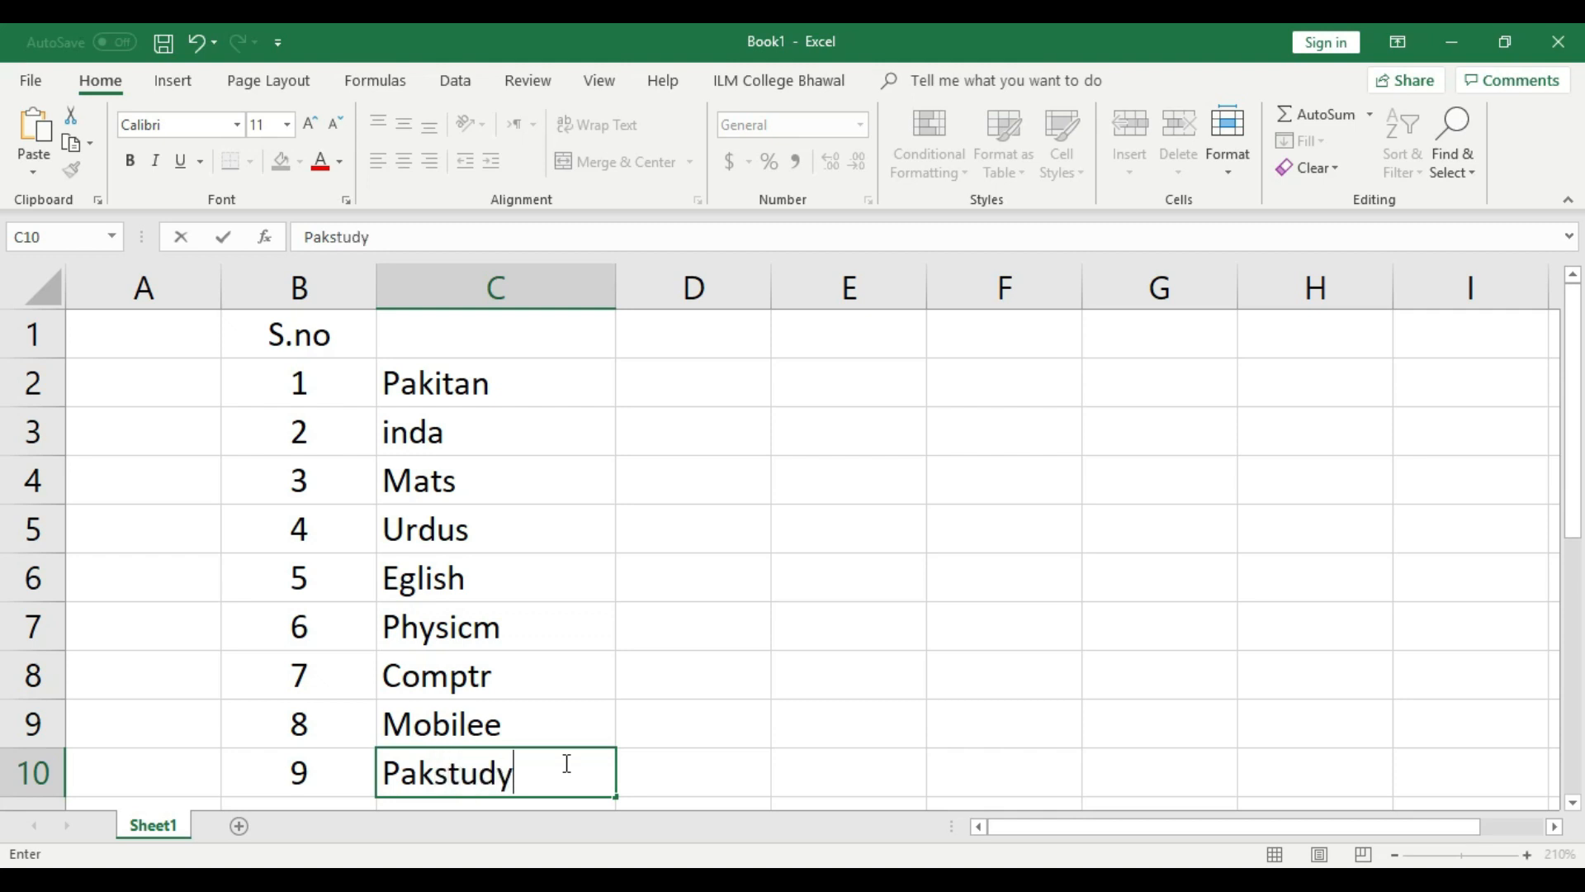
type("ies")
left_click(665, 698)
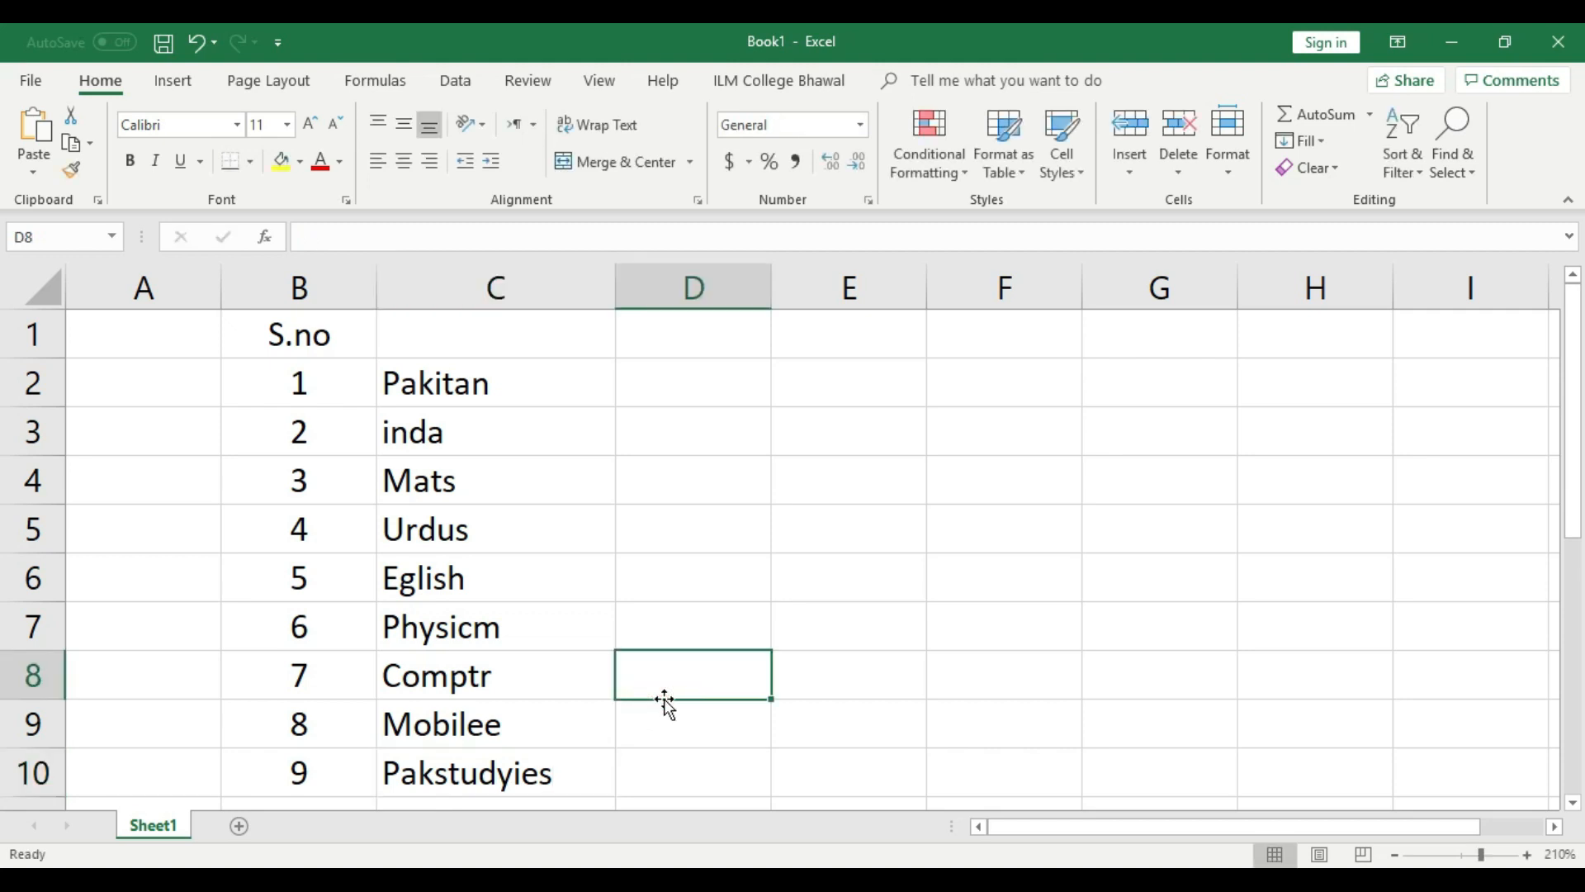
Apply All Borders to the serial numbers in B2:B10 and the words in C2:C10.
left_click_drag(333, 375, 325, 753)
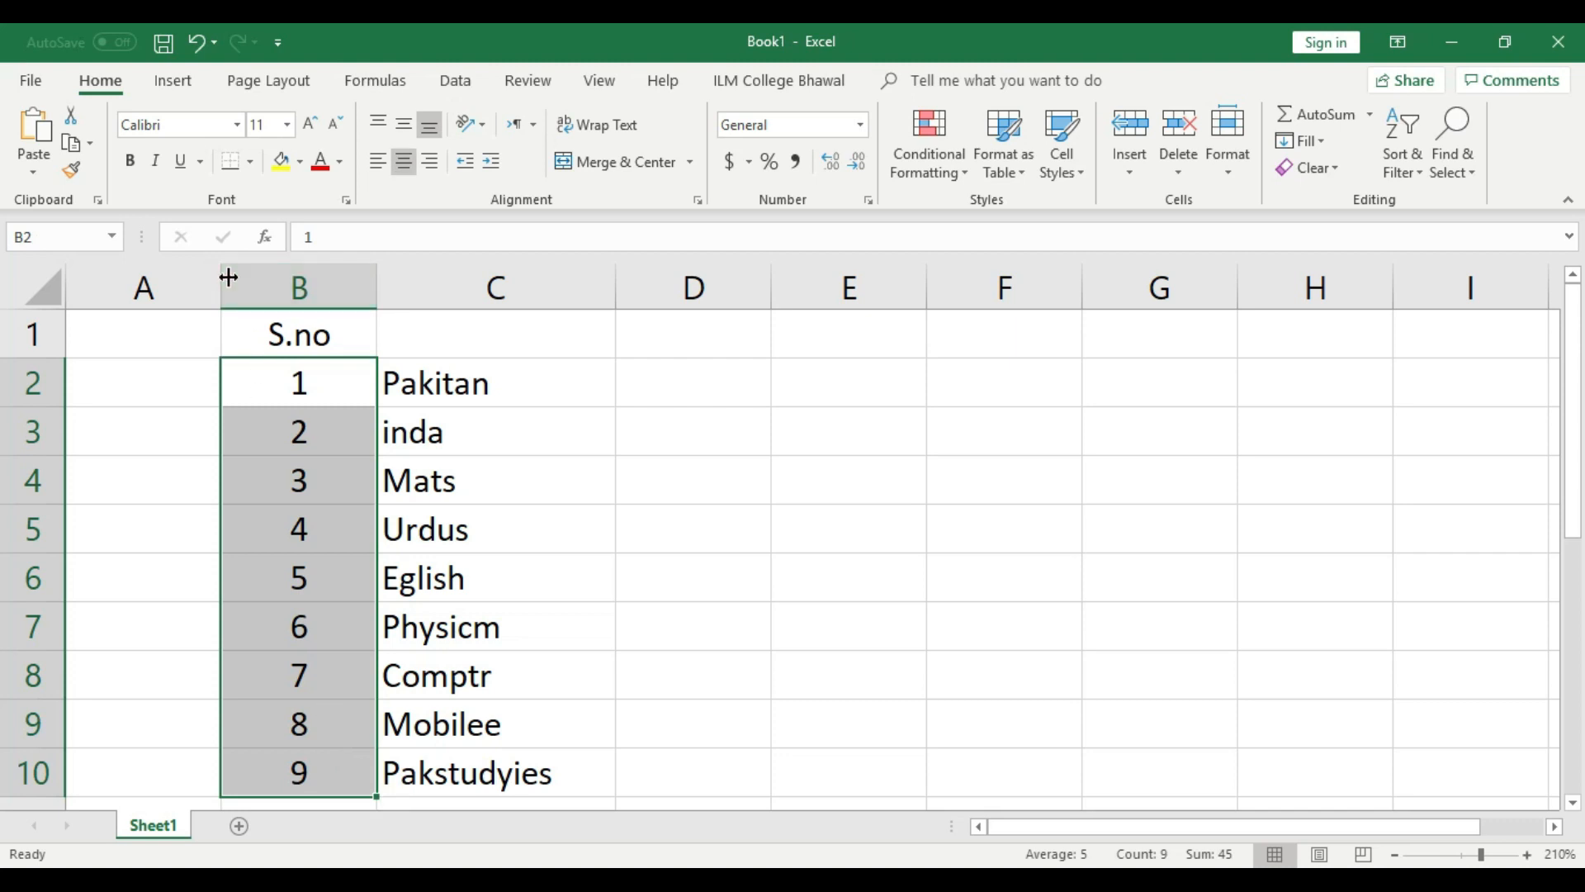
left_click(250, 161)
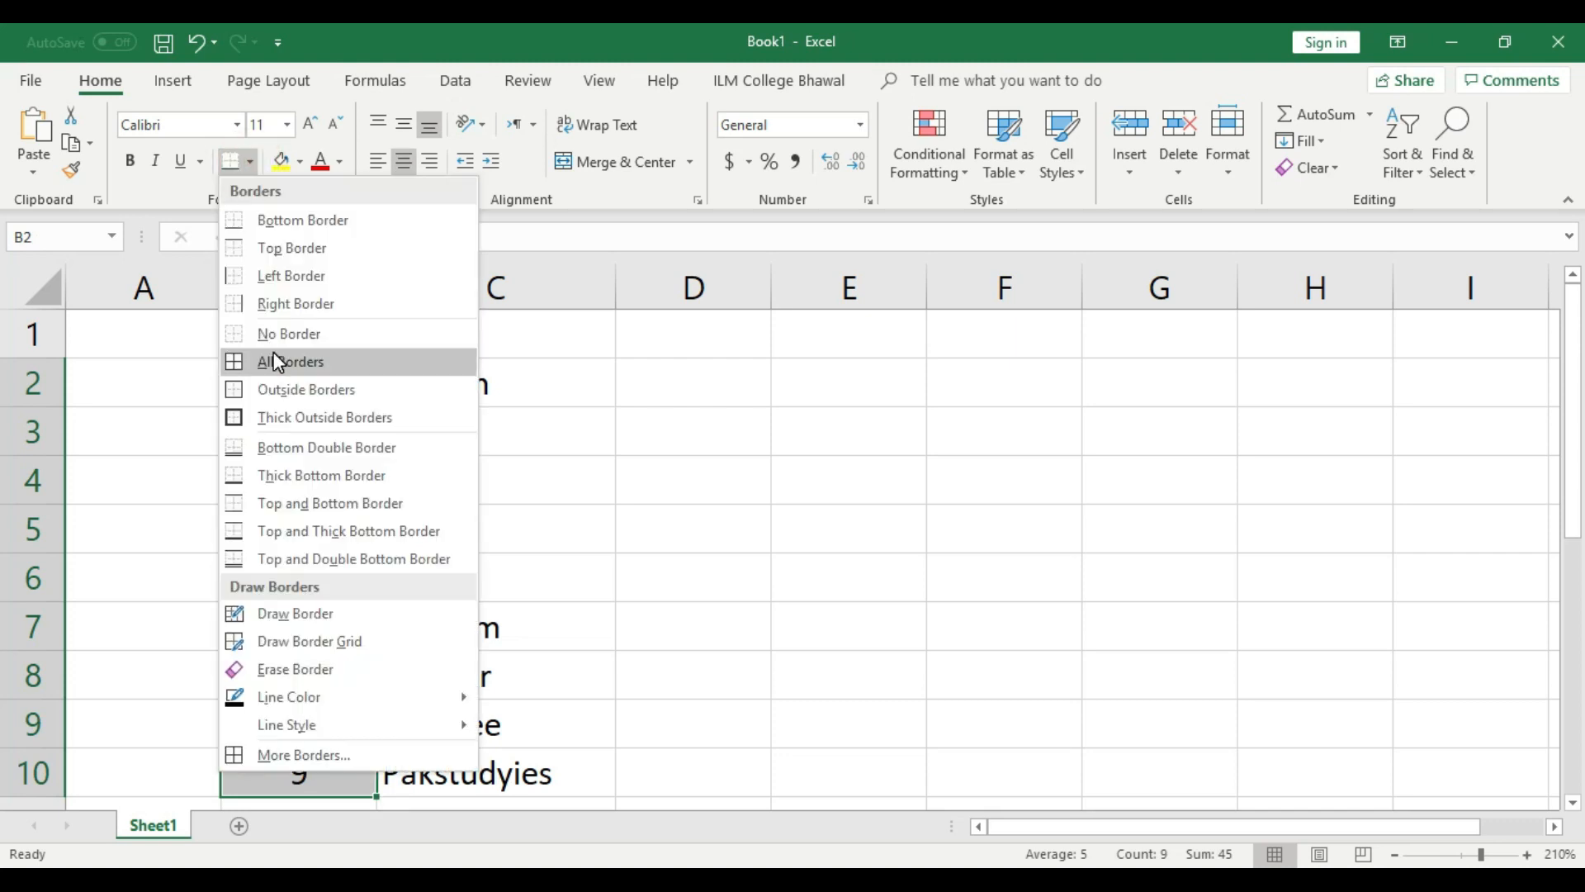
left_click(276, 358)
left_click_drag(471, 378, 480, 767)
left_click(237, 165)
left_click(418, 403)
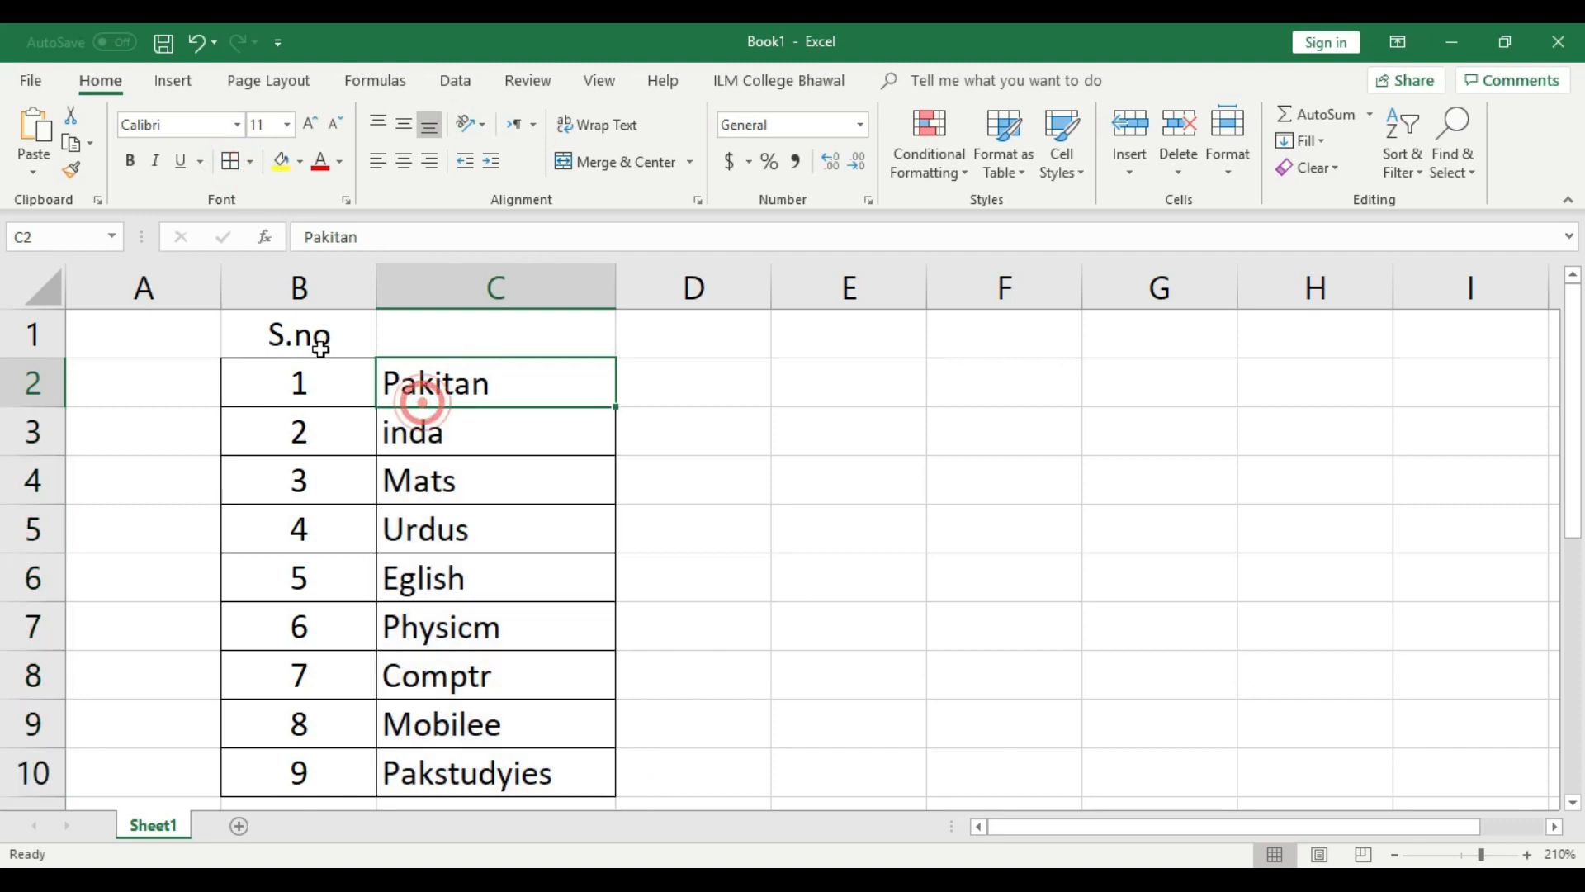
Enter the heading "Name" in cell C1.
left_click(311, 335)
left_click(553, 332)
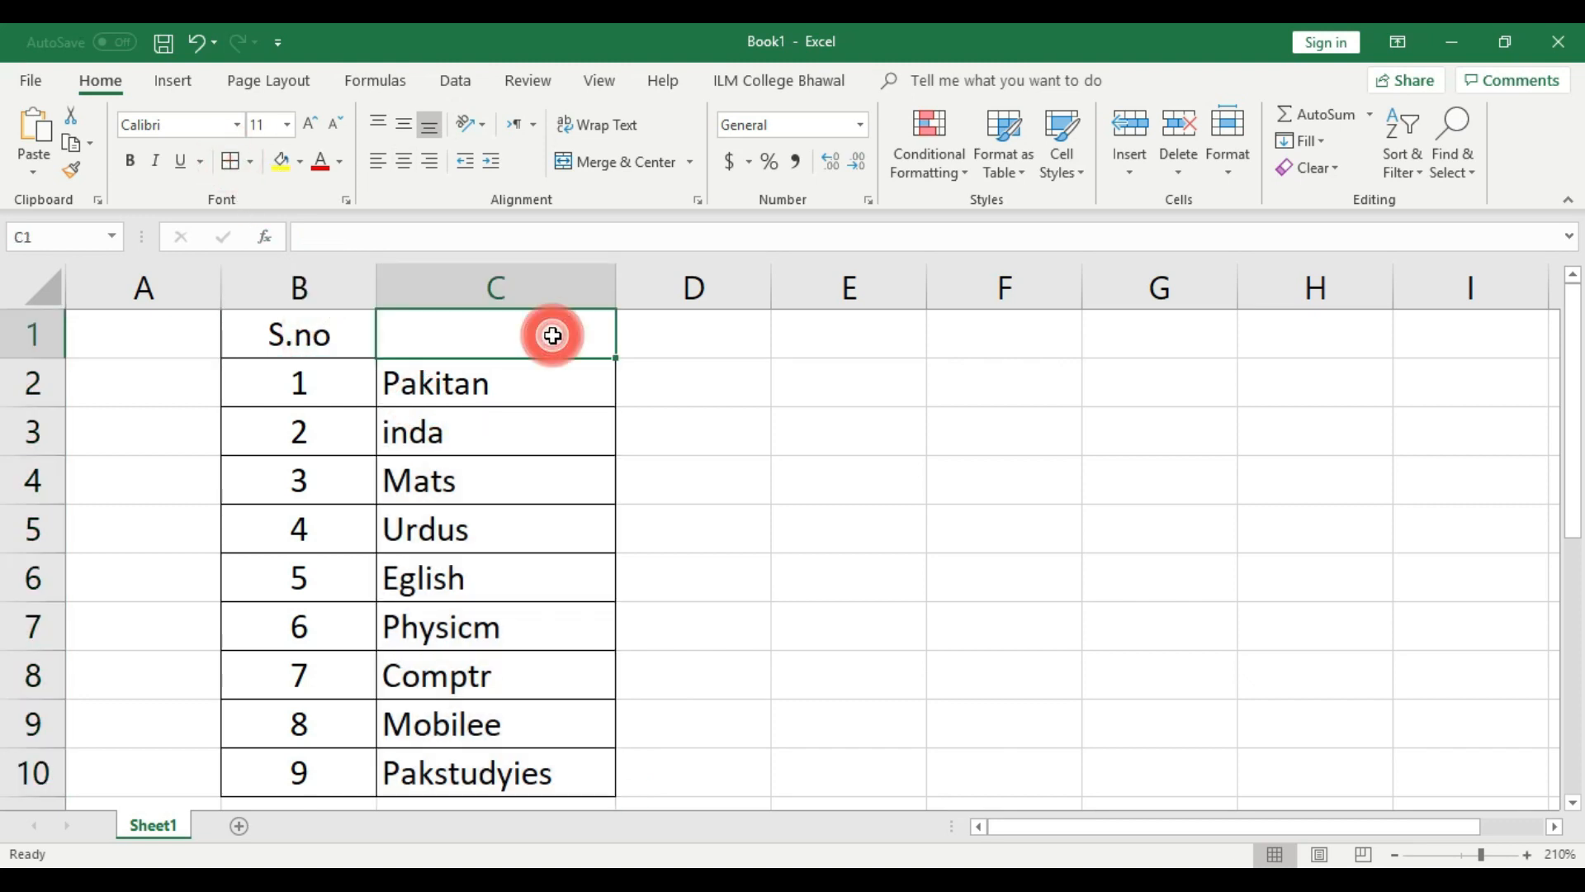
type("Name")
left_click(571, 413)
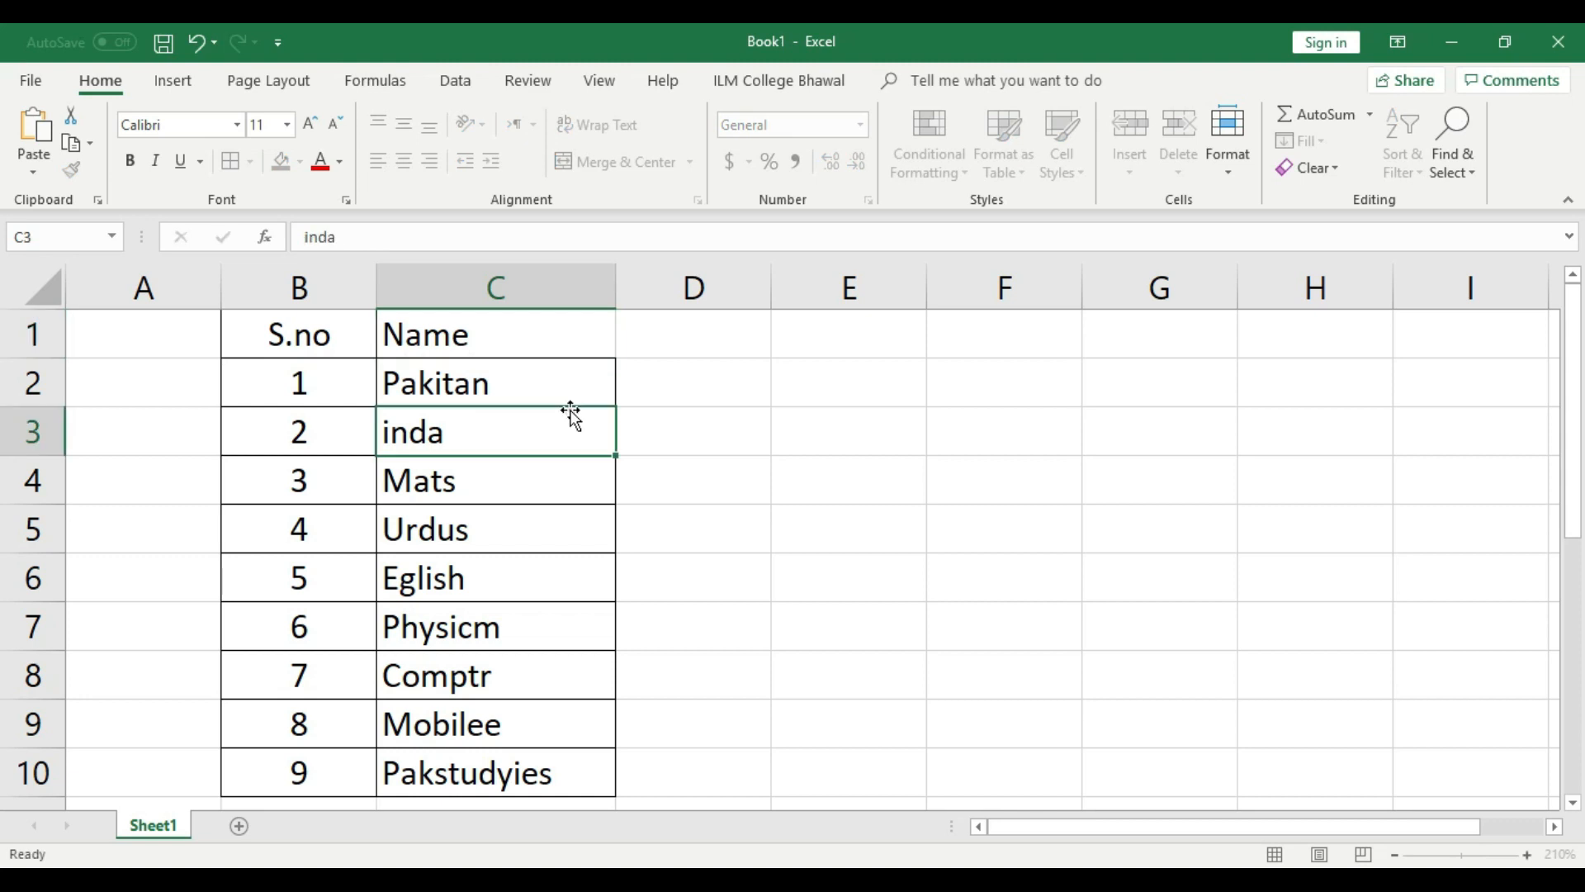
Fill the heading cells B1:C1 with yellow.
left_click_drag(487, 338, 301, 341)
left_click(279, 160)
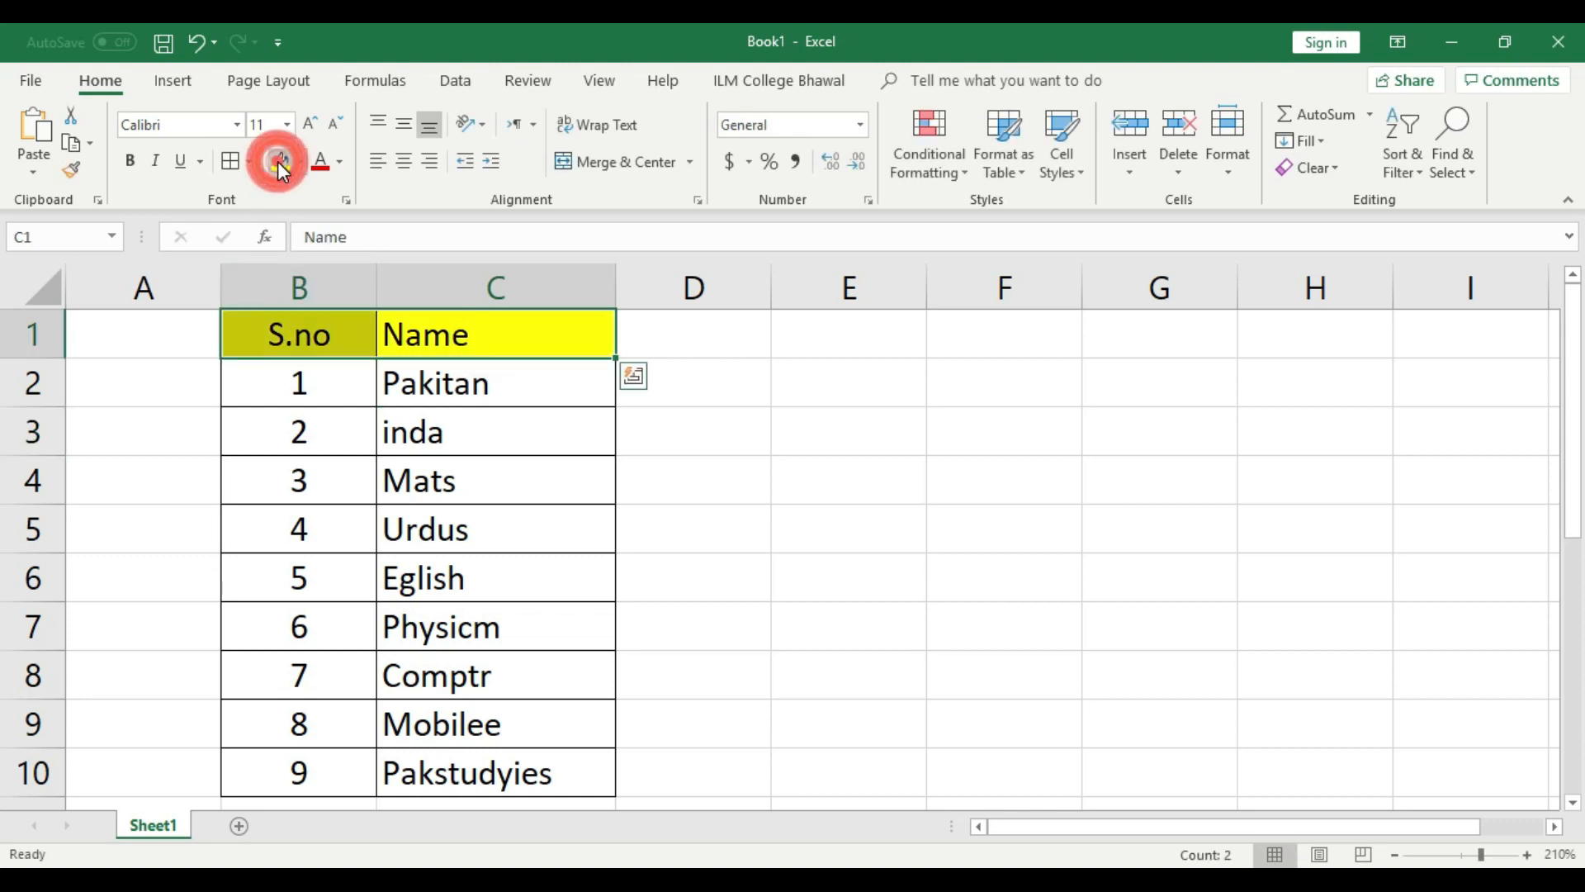
left_click(515, 488)
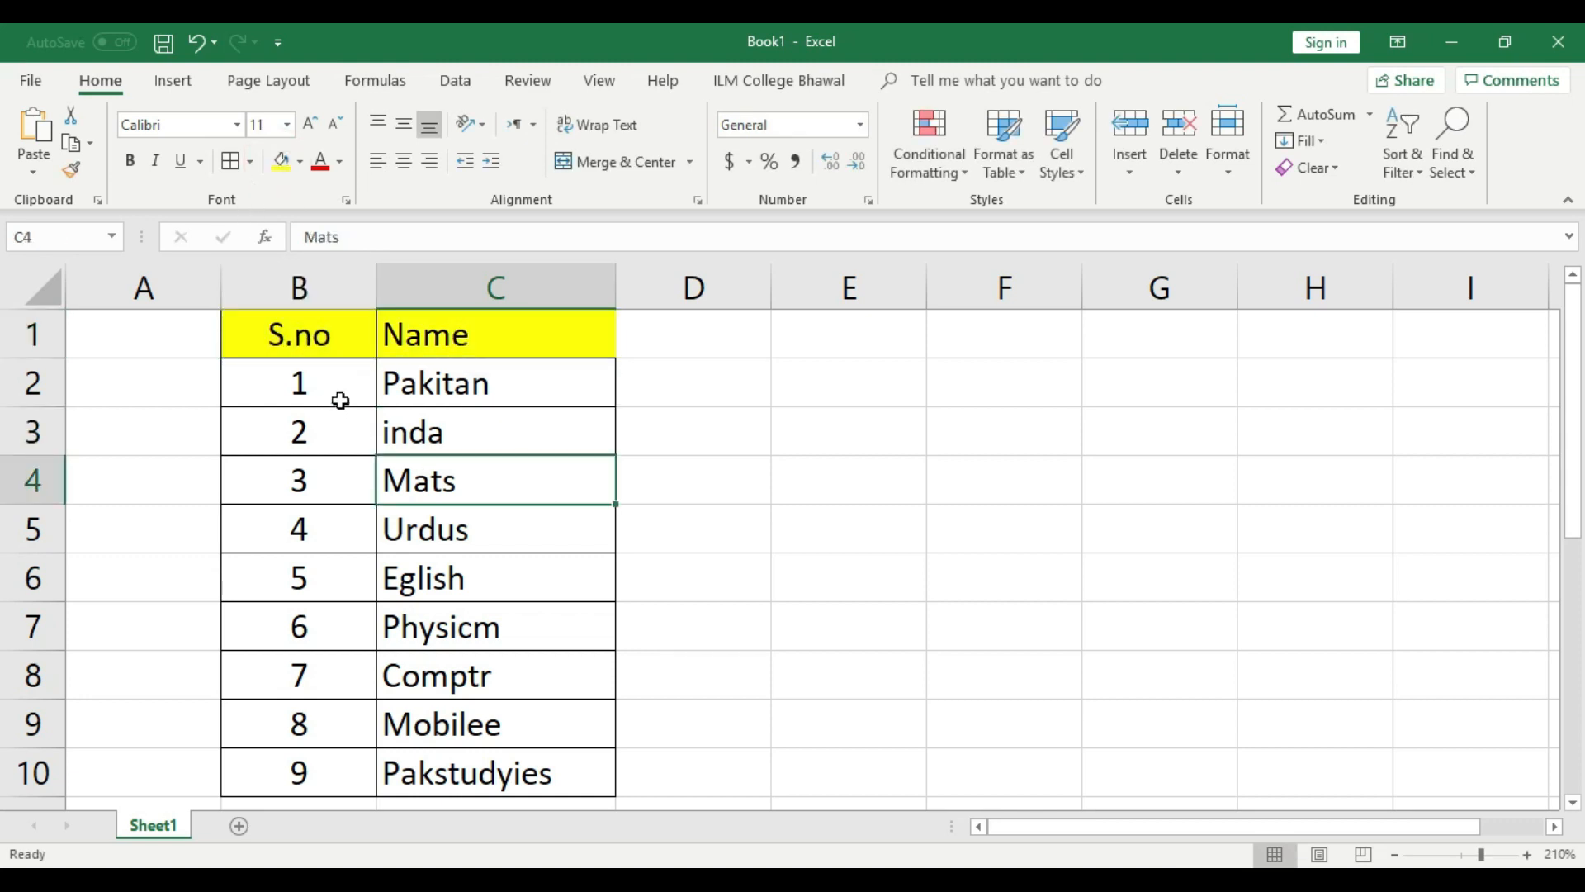
left_click(656, 444)
left_click(434, 424)
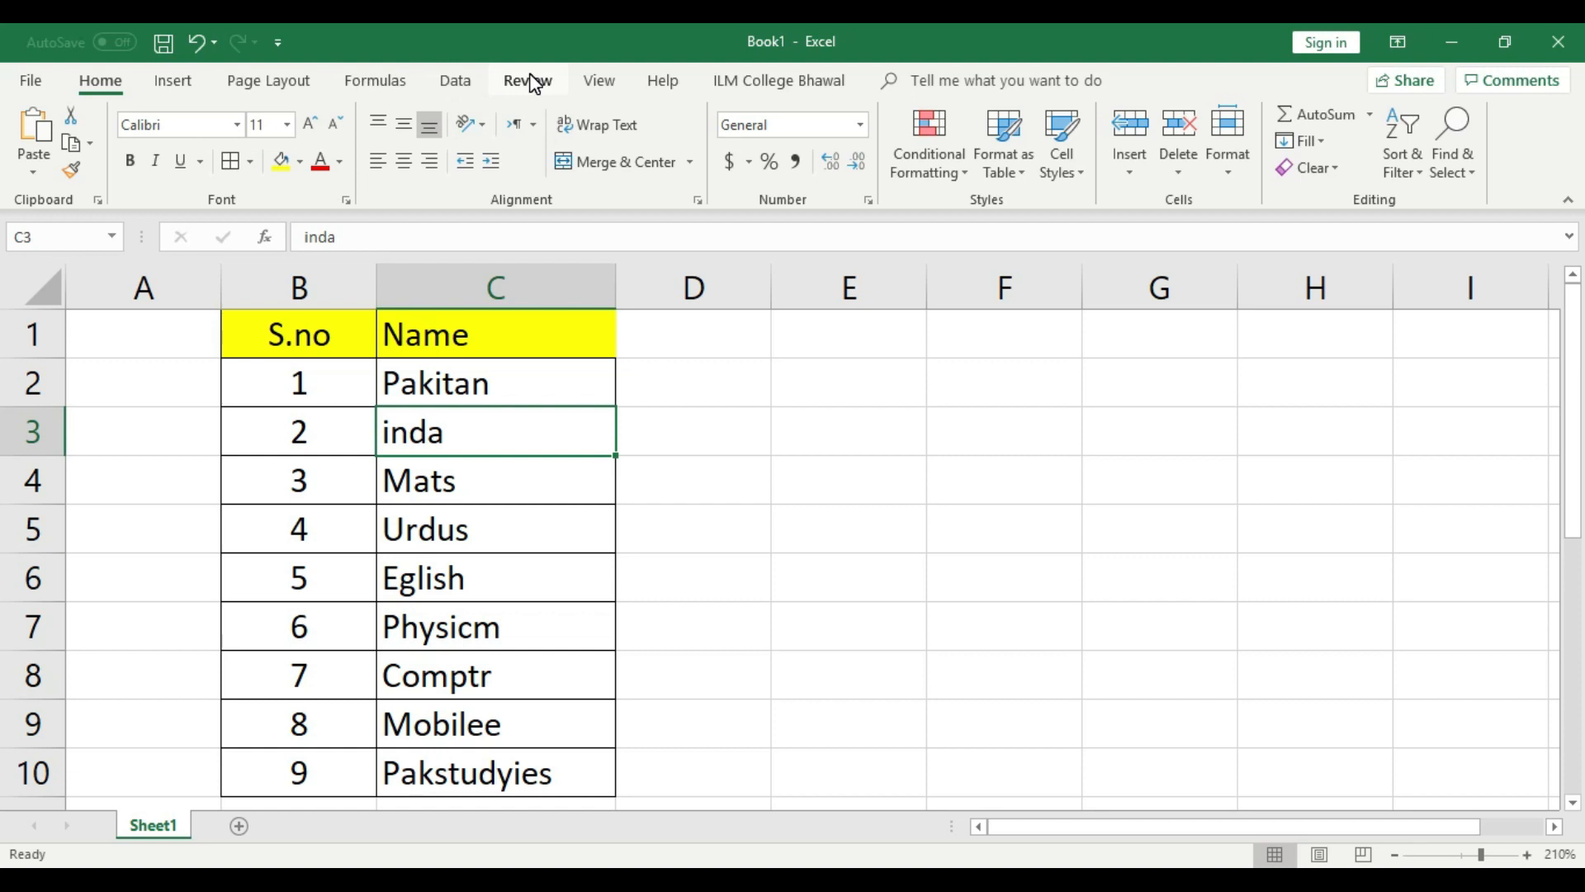
Enter a person's first name in cell D2 and center it horizontally.
left_click(703, 380)
type("A")
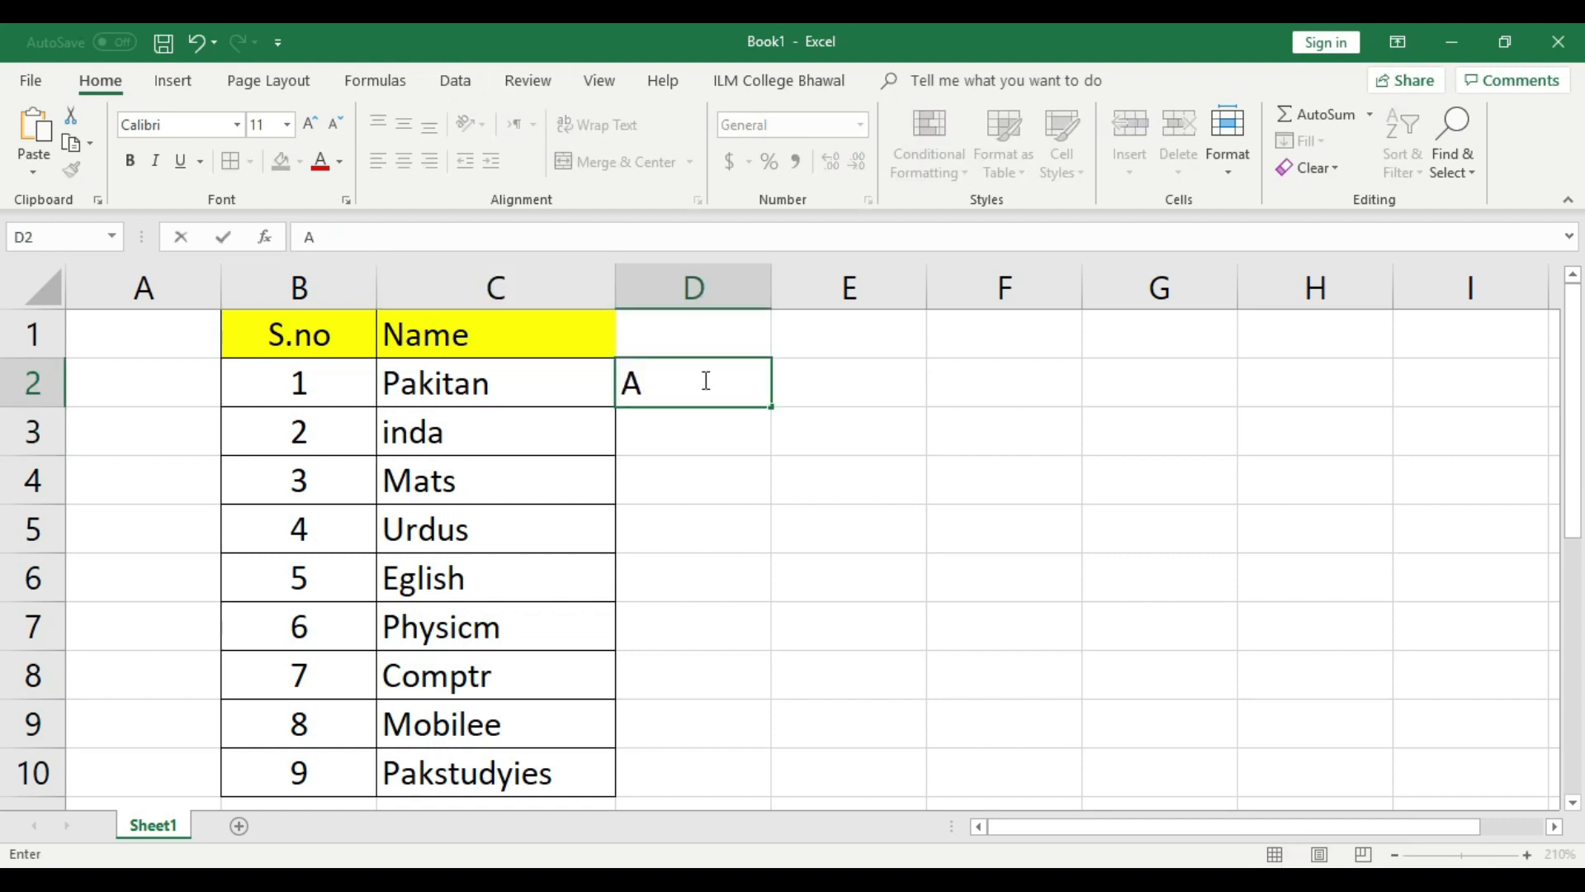
type("rsalan")
left_click(747, 450)
left_click(714, 378)
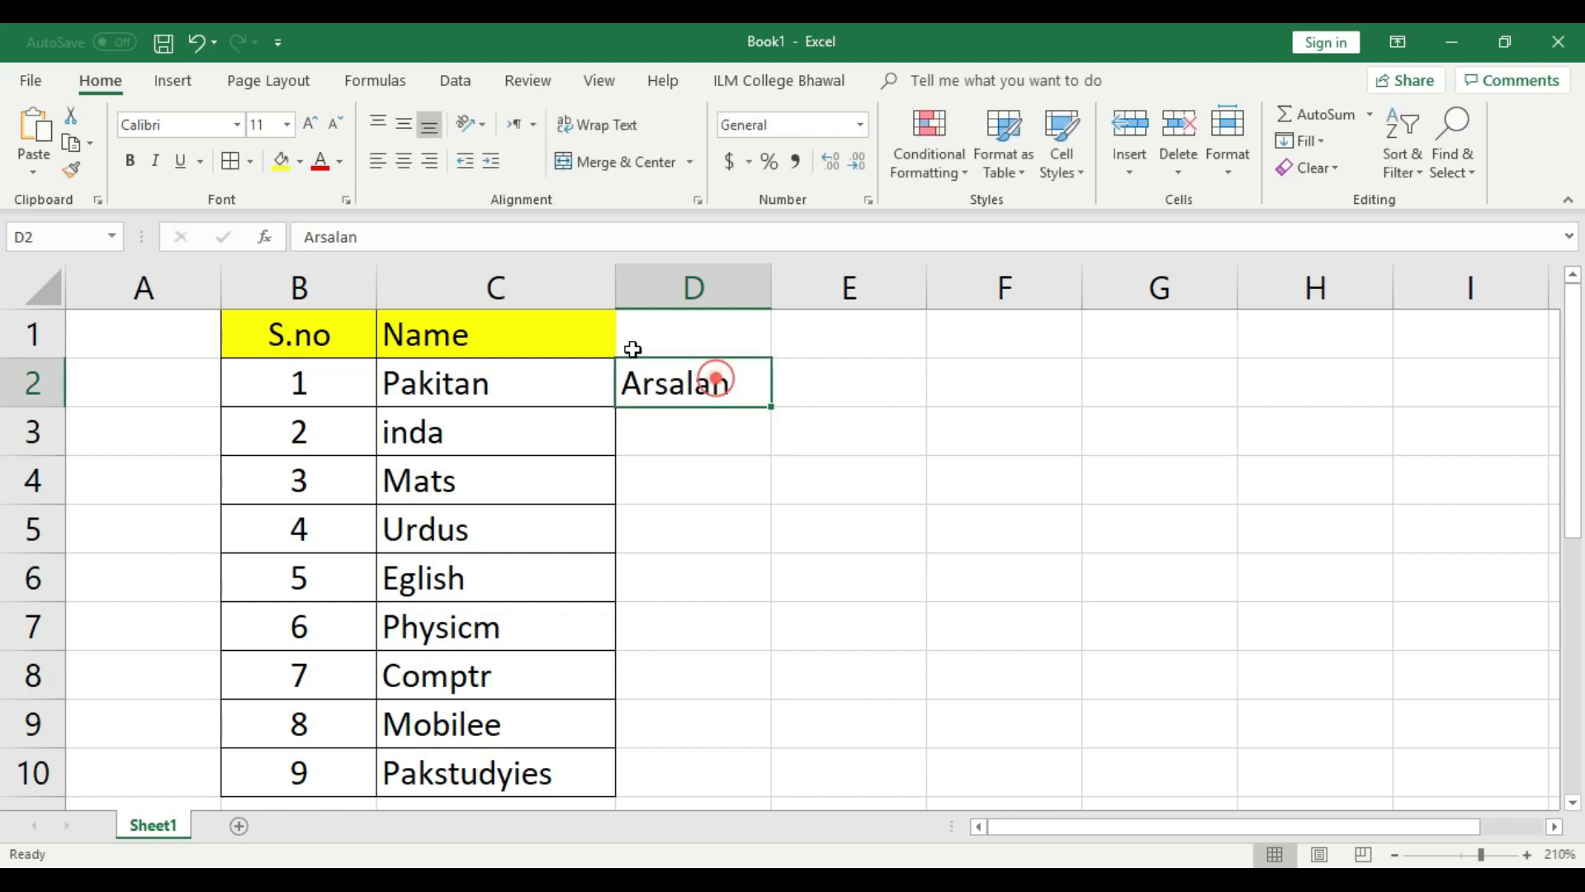
left_click(403, 160)
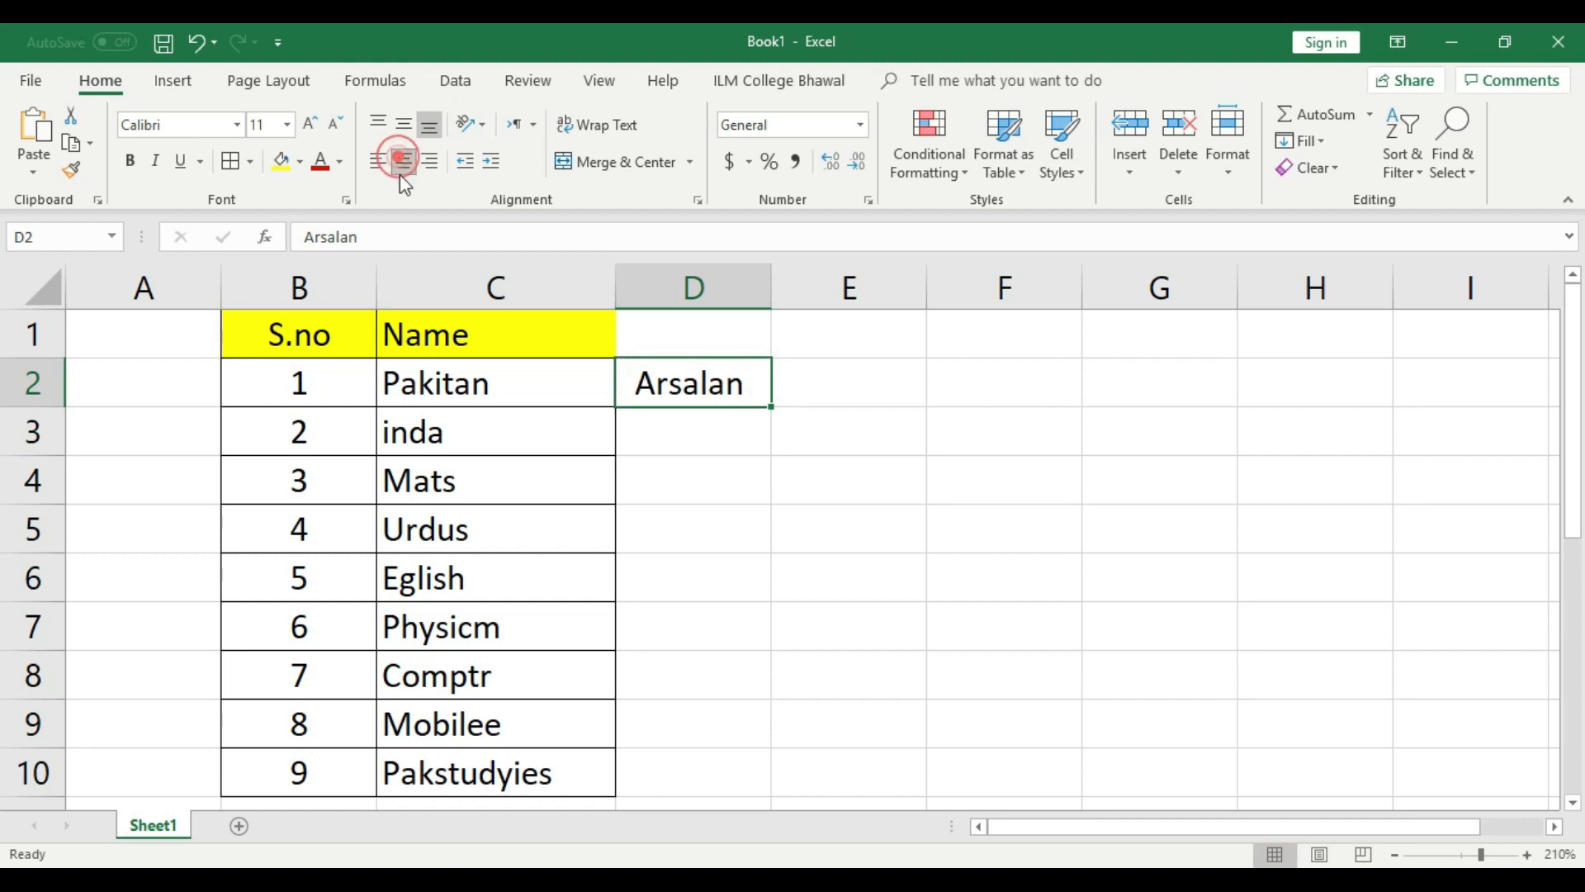
Enter a misspelled first name in cell D3 and center it horizontally.
left_click(716, 438)
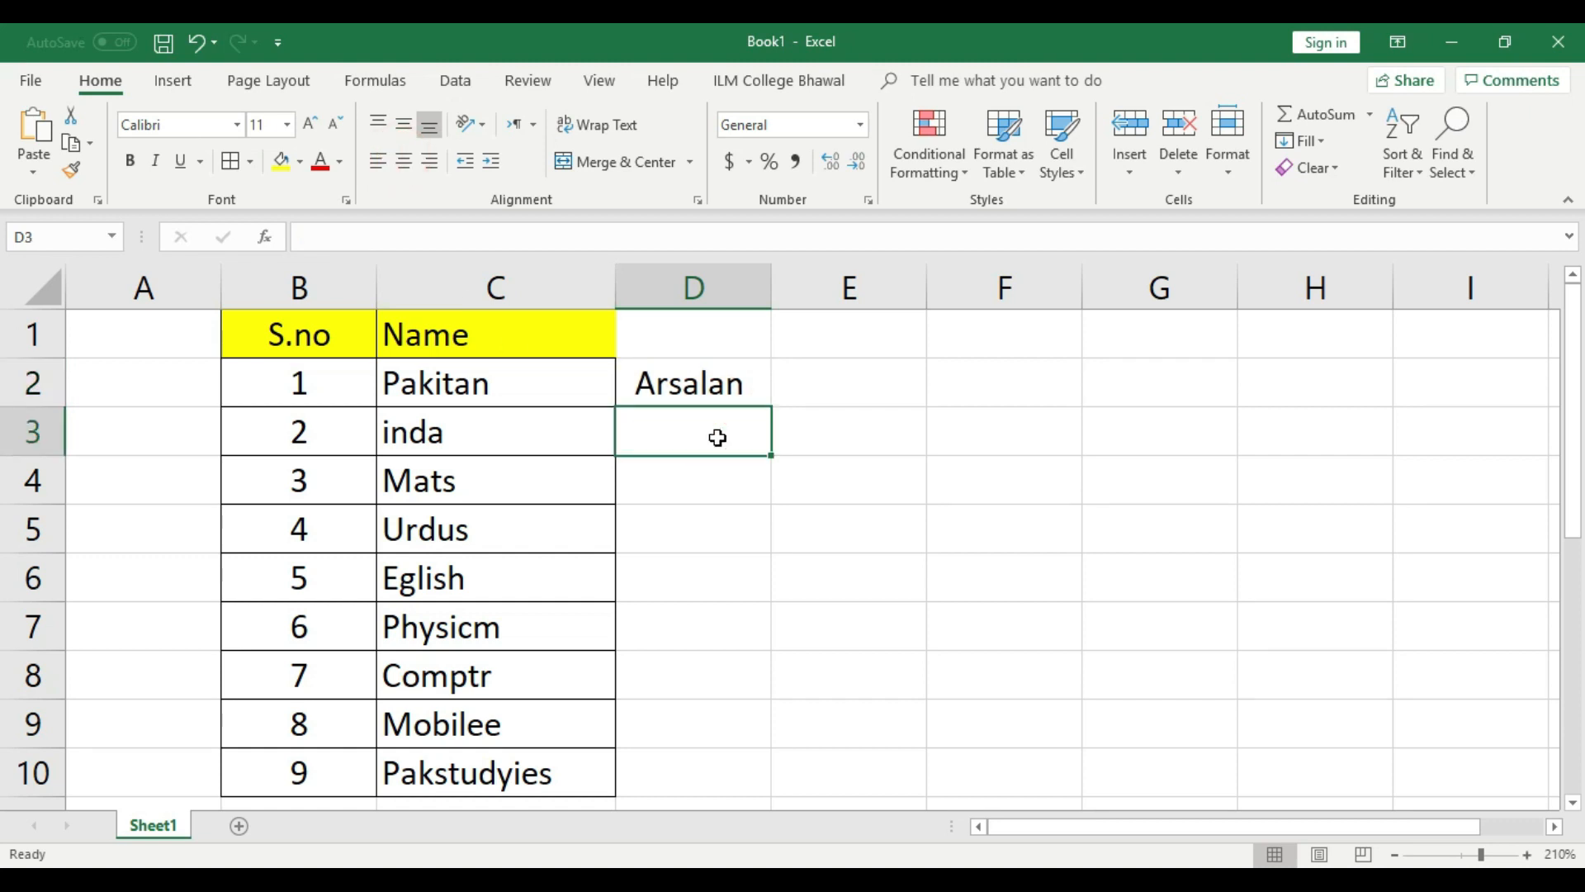
type("Sajiid")
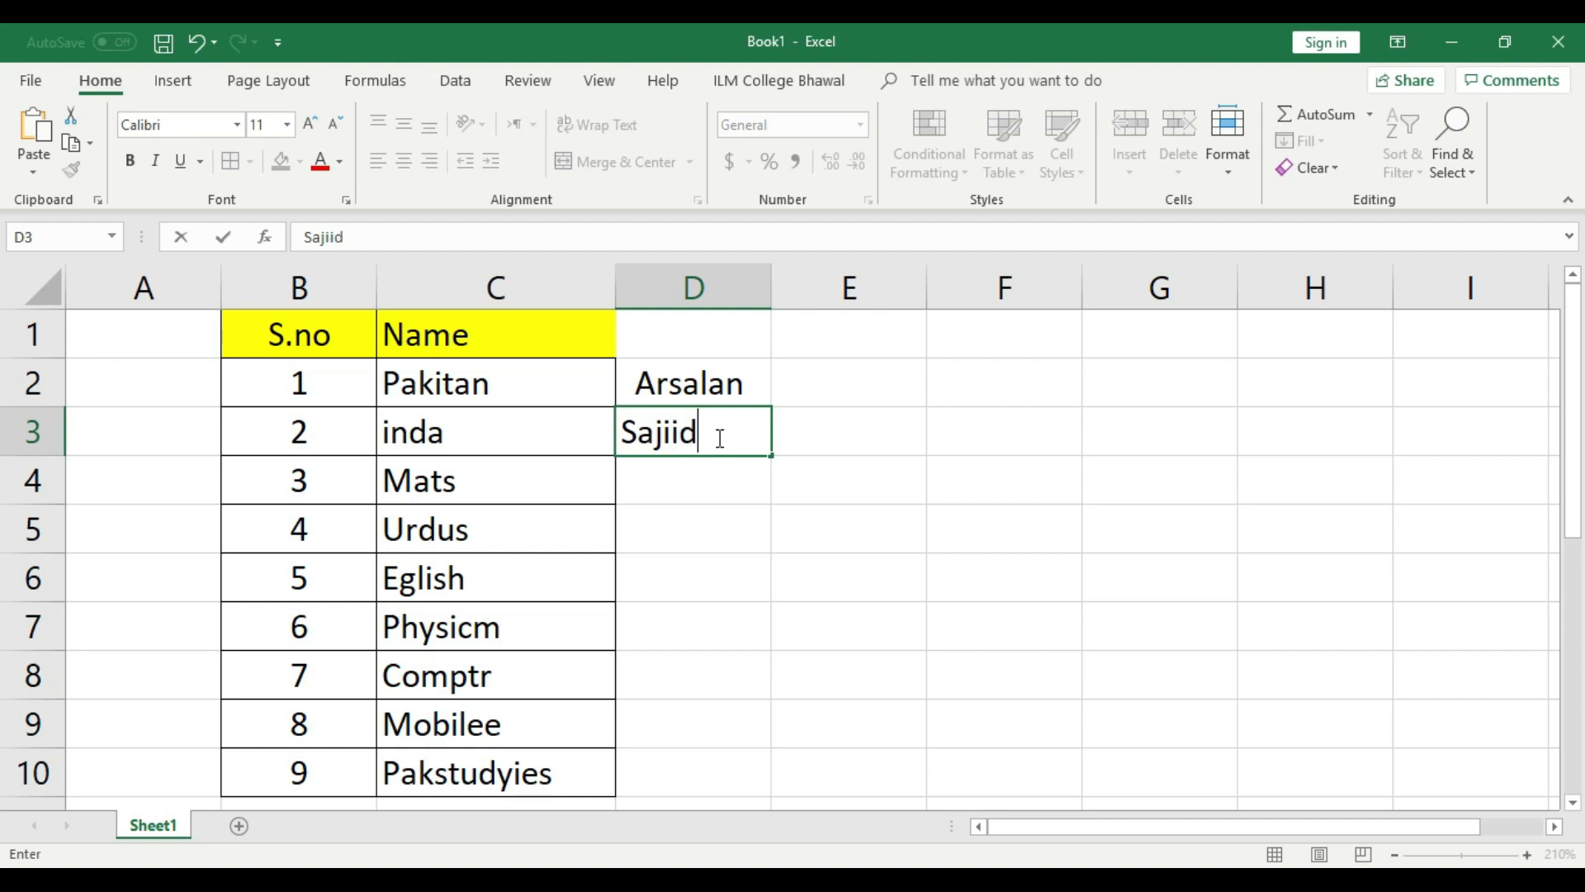
left_click(711, 460)
left_click(711, 432)
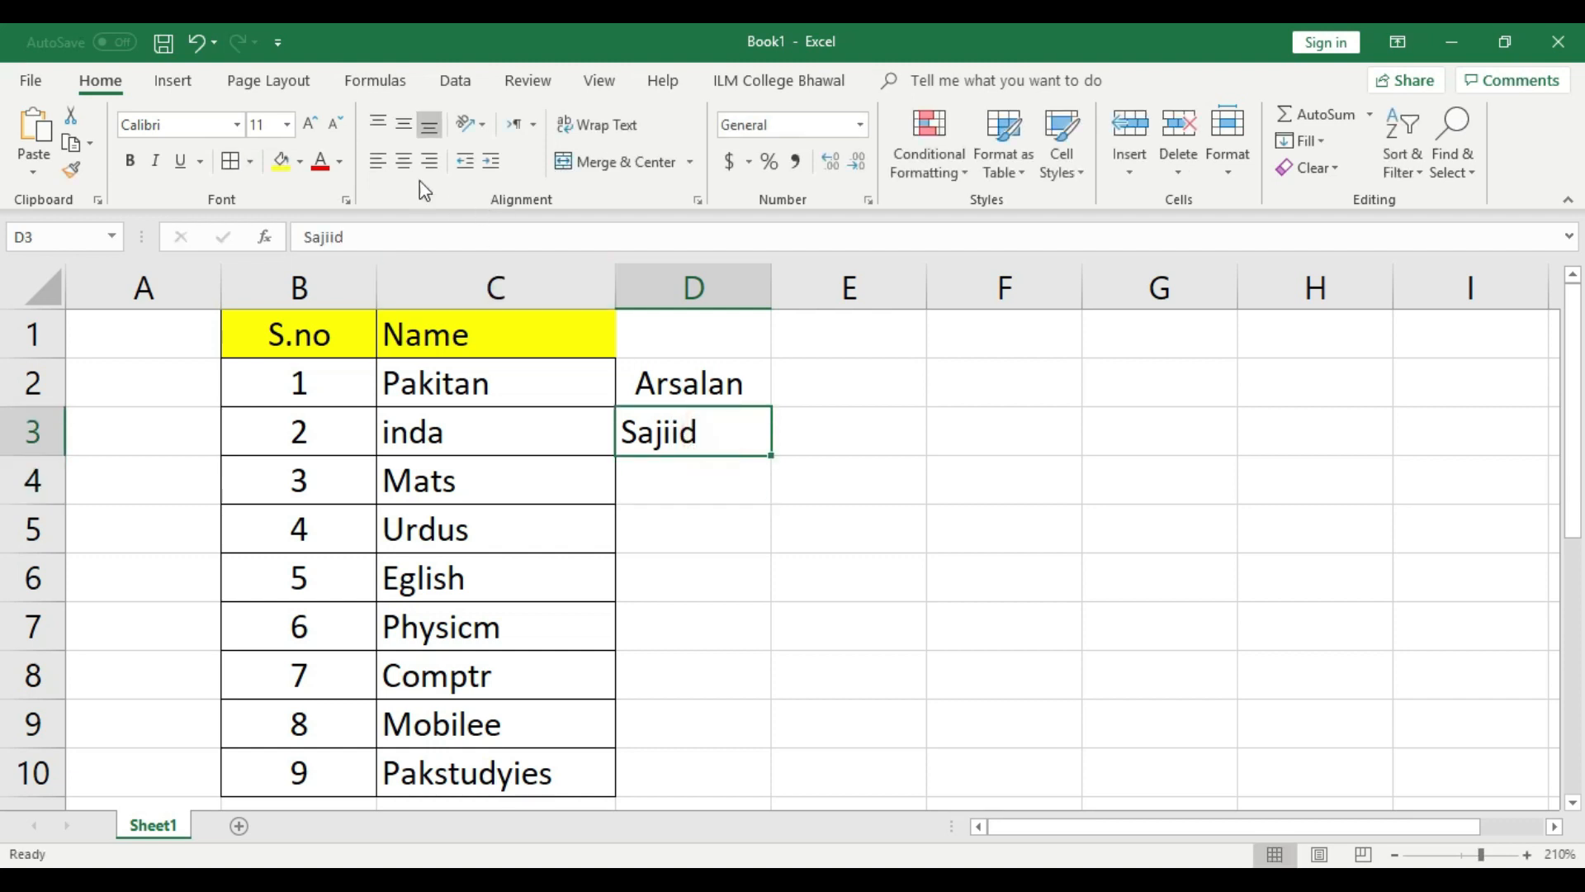
left_click(404, 162)
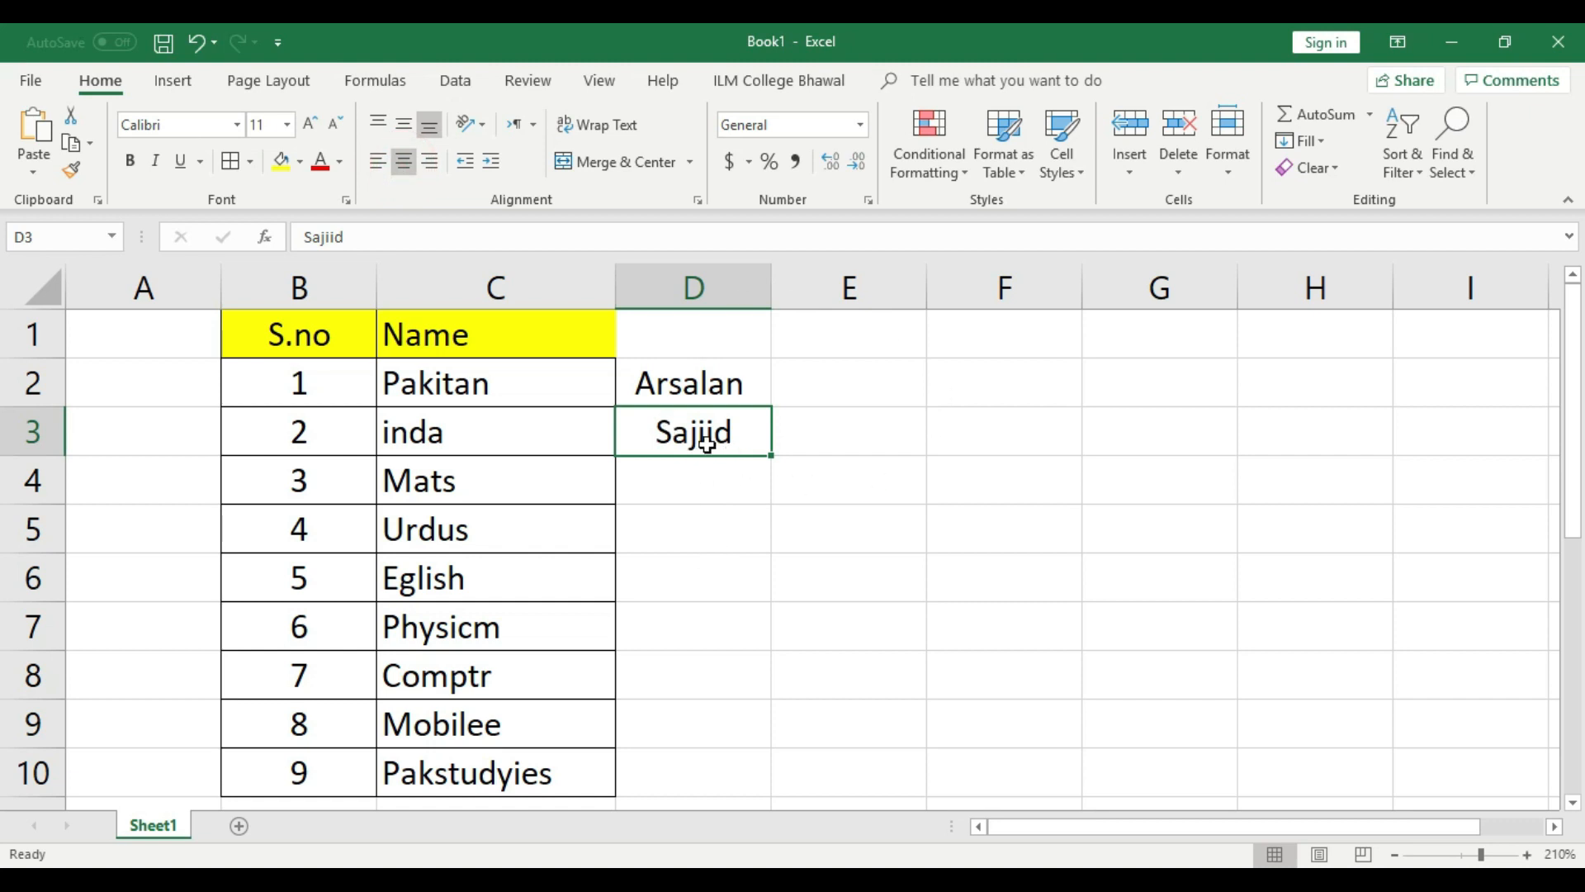
left_click(803, 551)
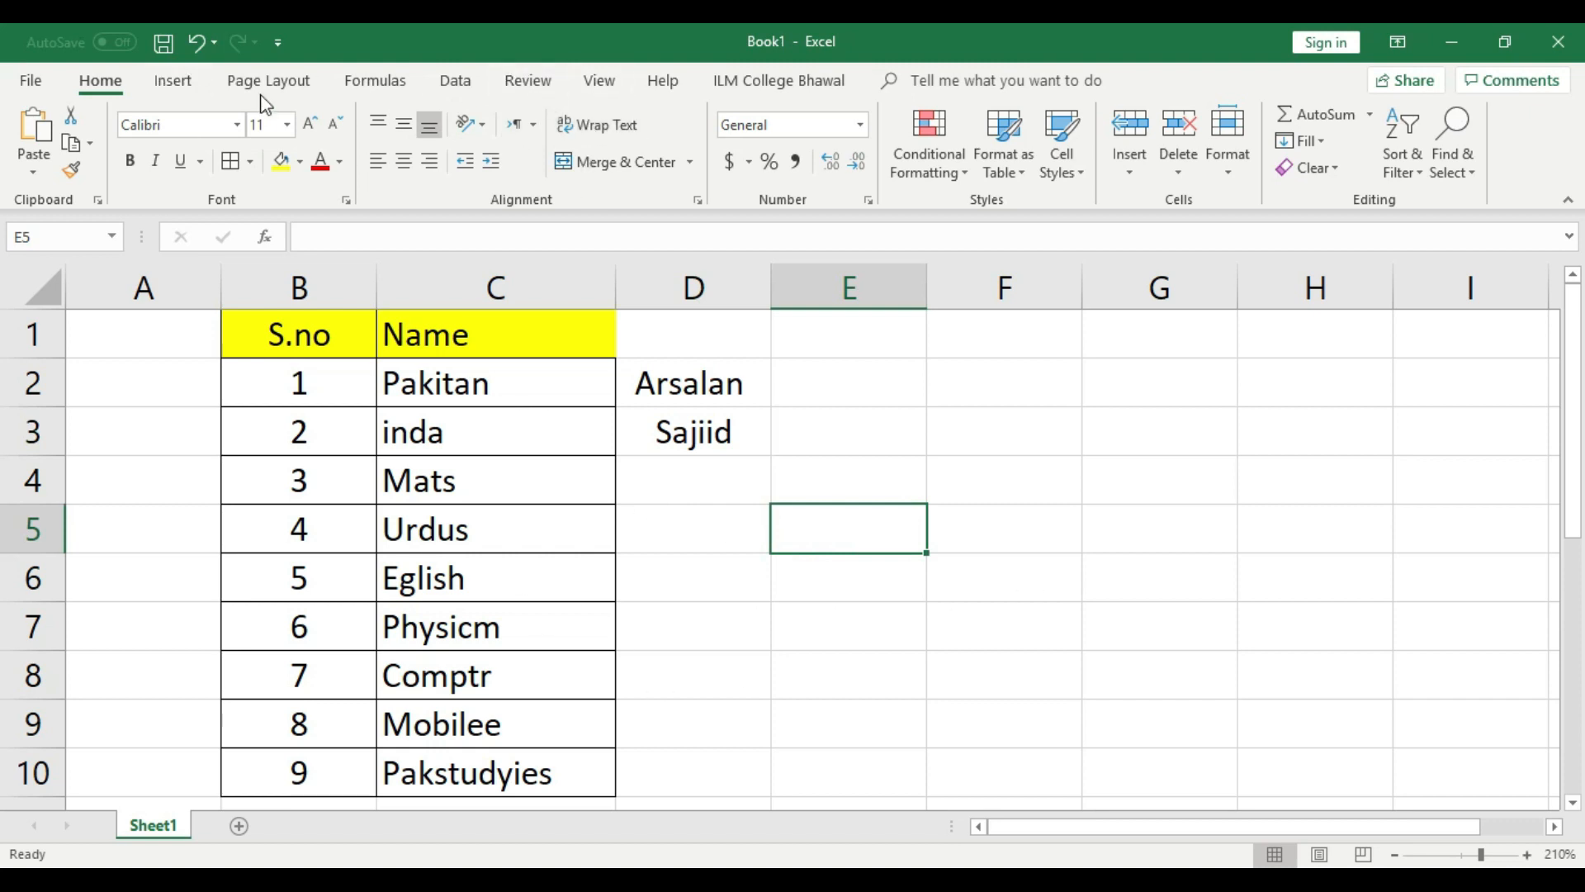
left_click(551, 84)
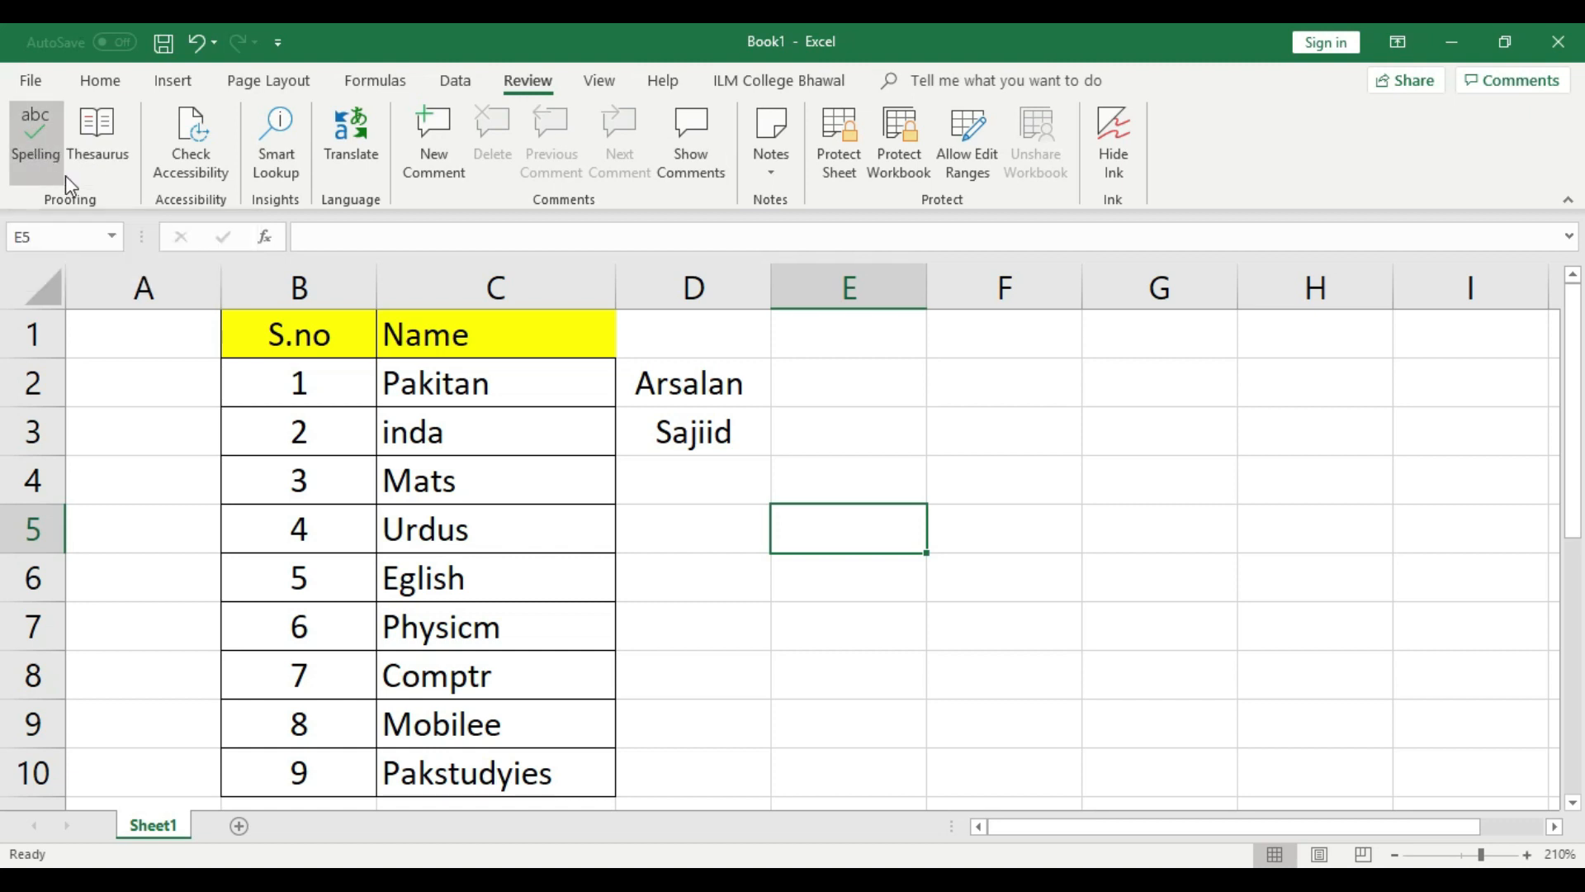
left_click(18, 156)
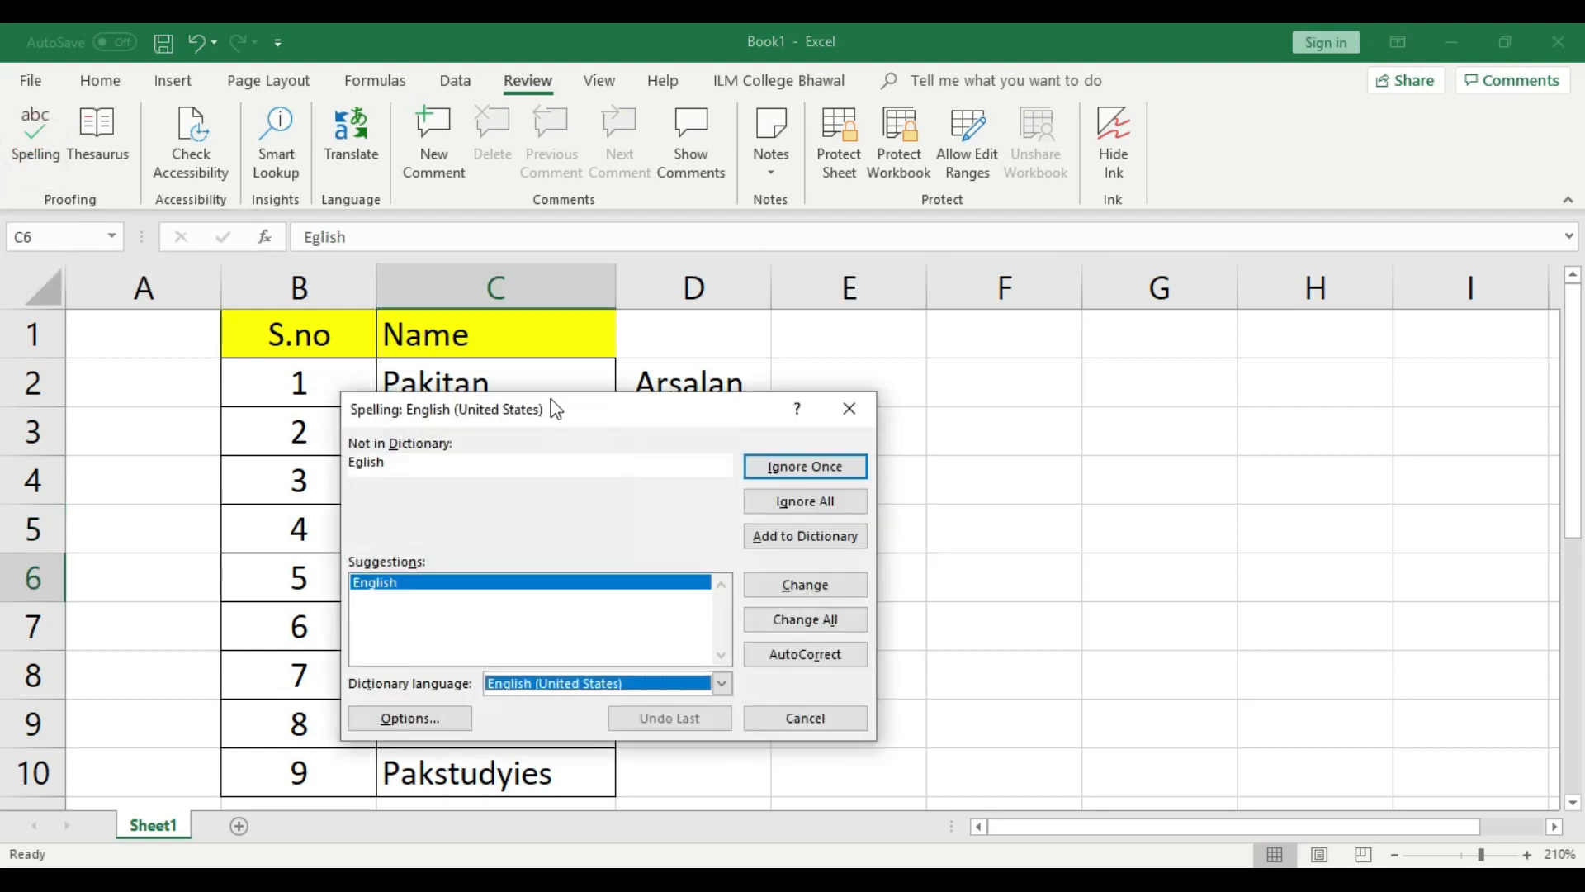
left_click_drag(571, 406, 946, 291)
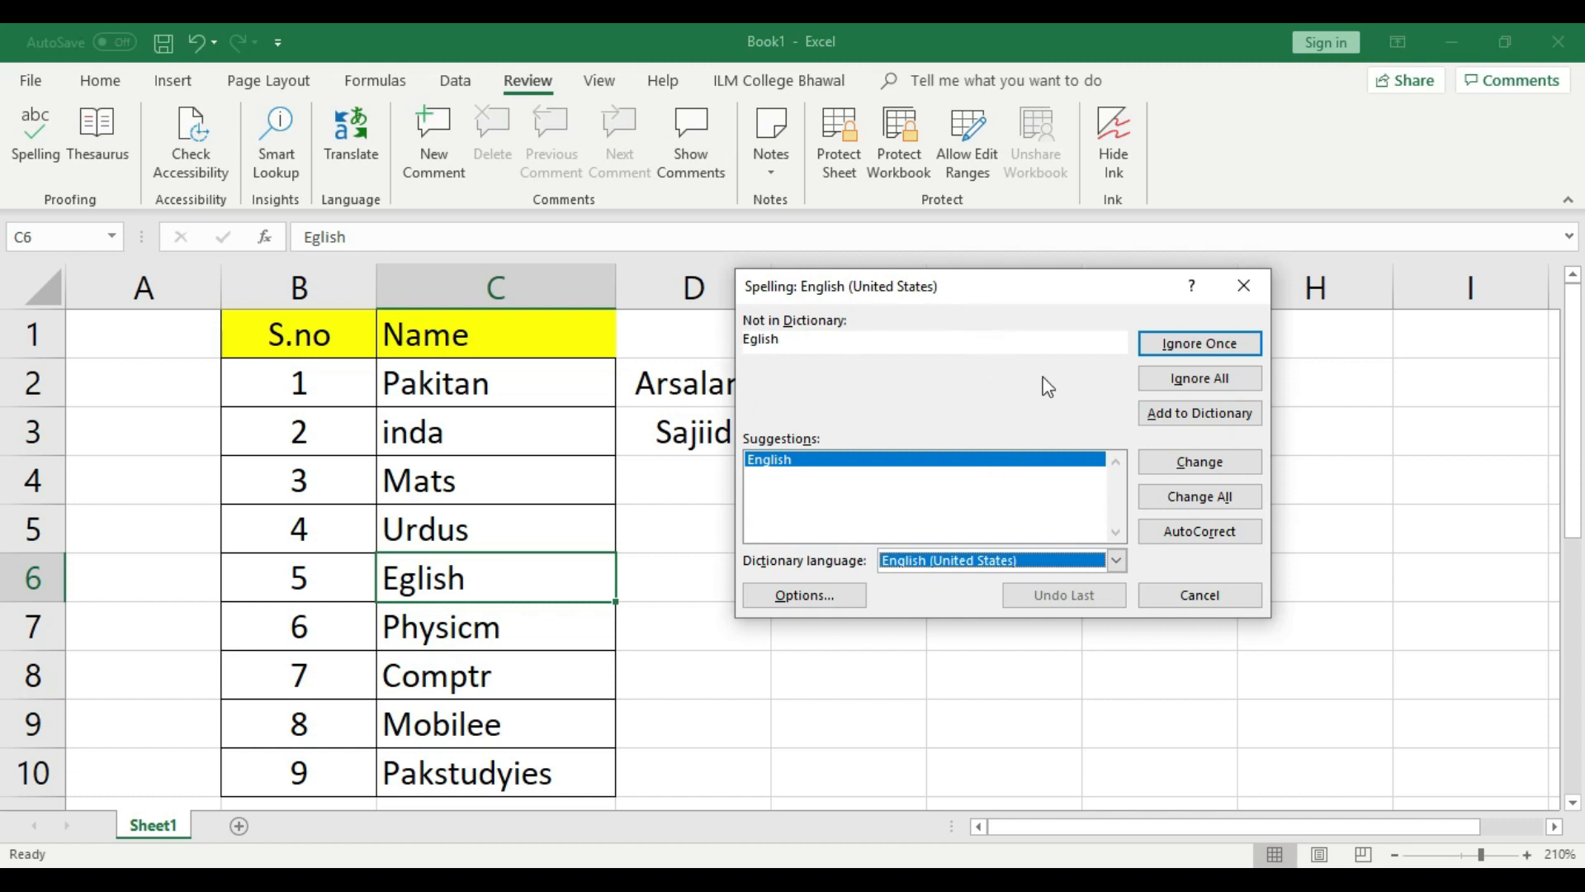
left_click(1245, 284)
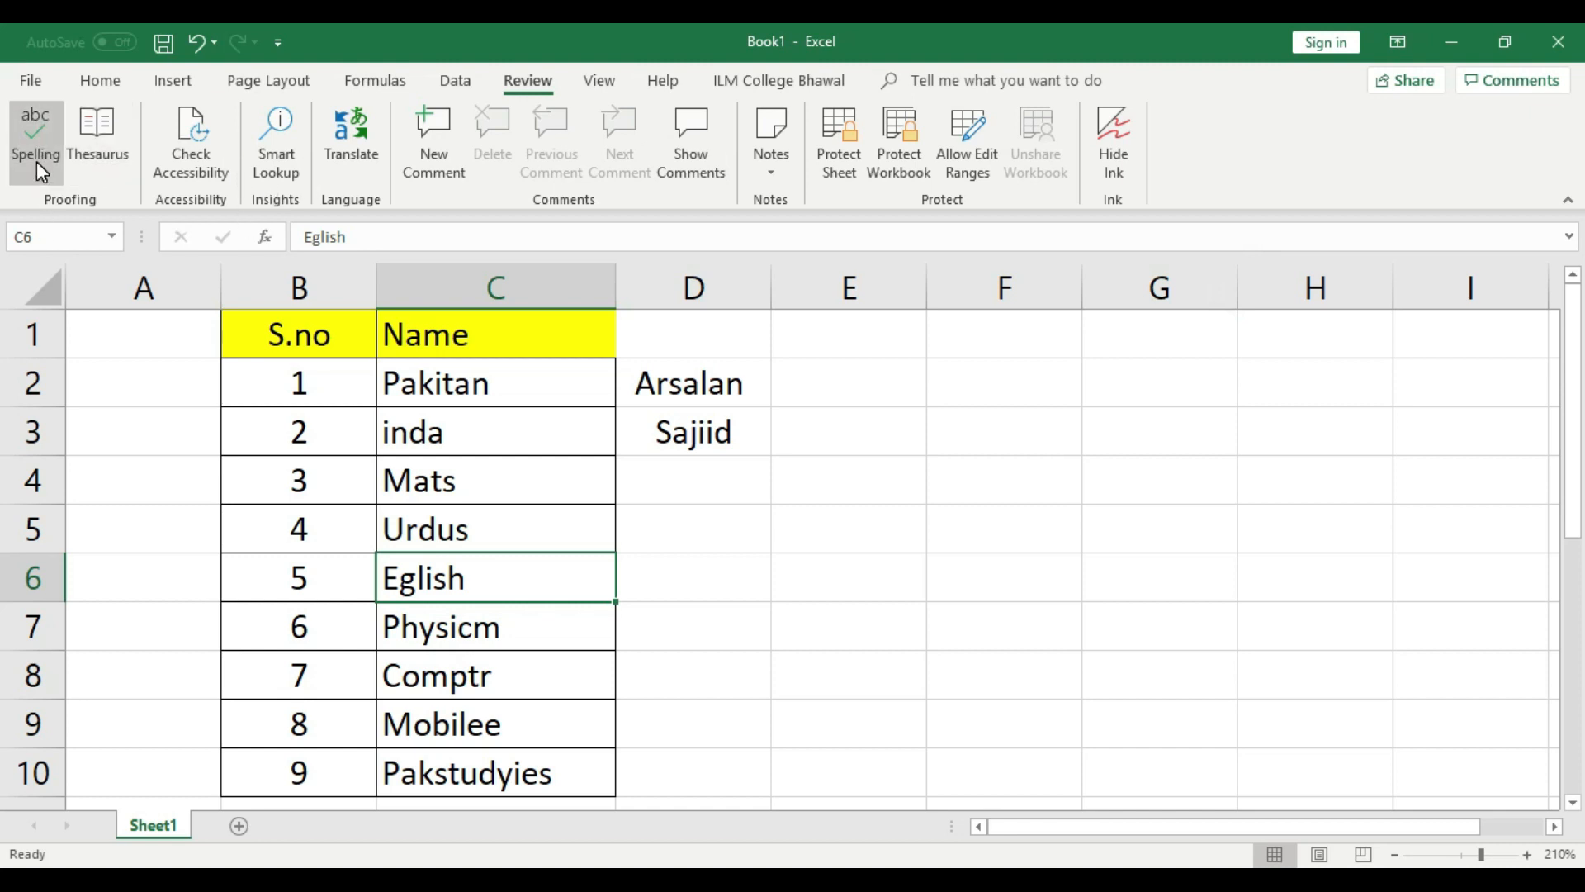
Run the spelling check starting from cell D6 and replace "Physicm" in C7 with the suggestion "Physics".
left_click(691, 578)
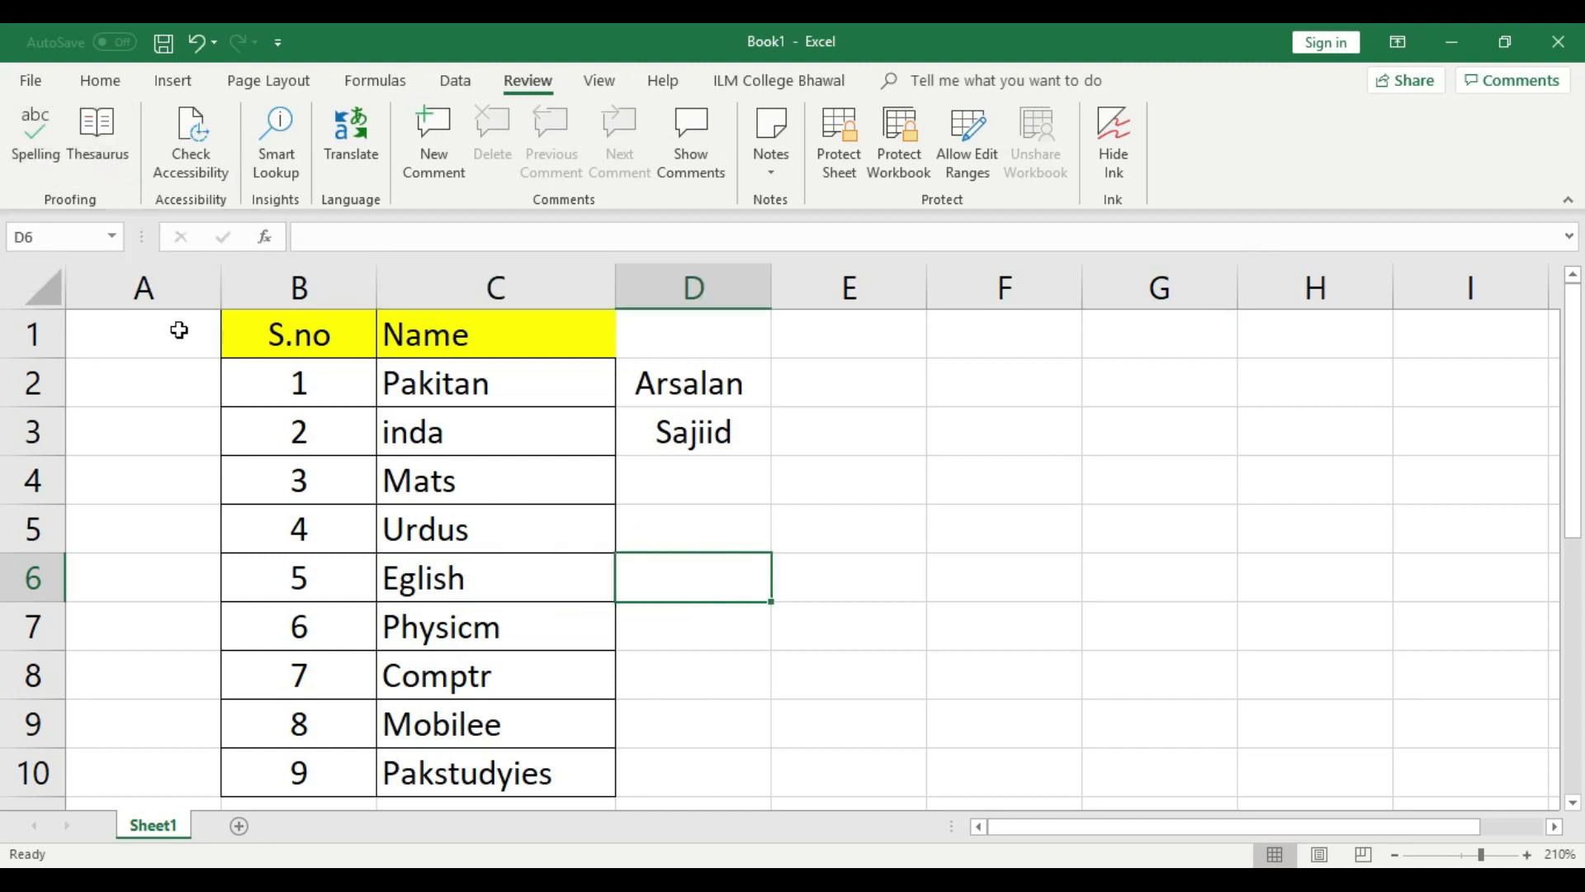
left_click(43, 160)
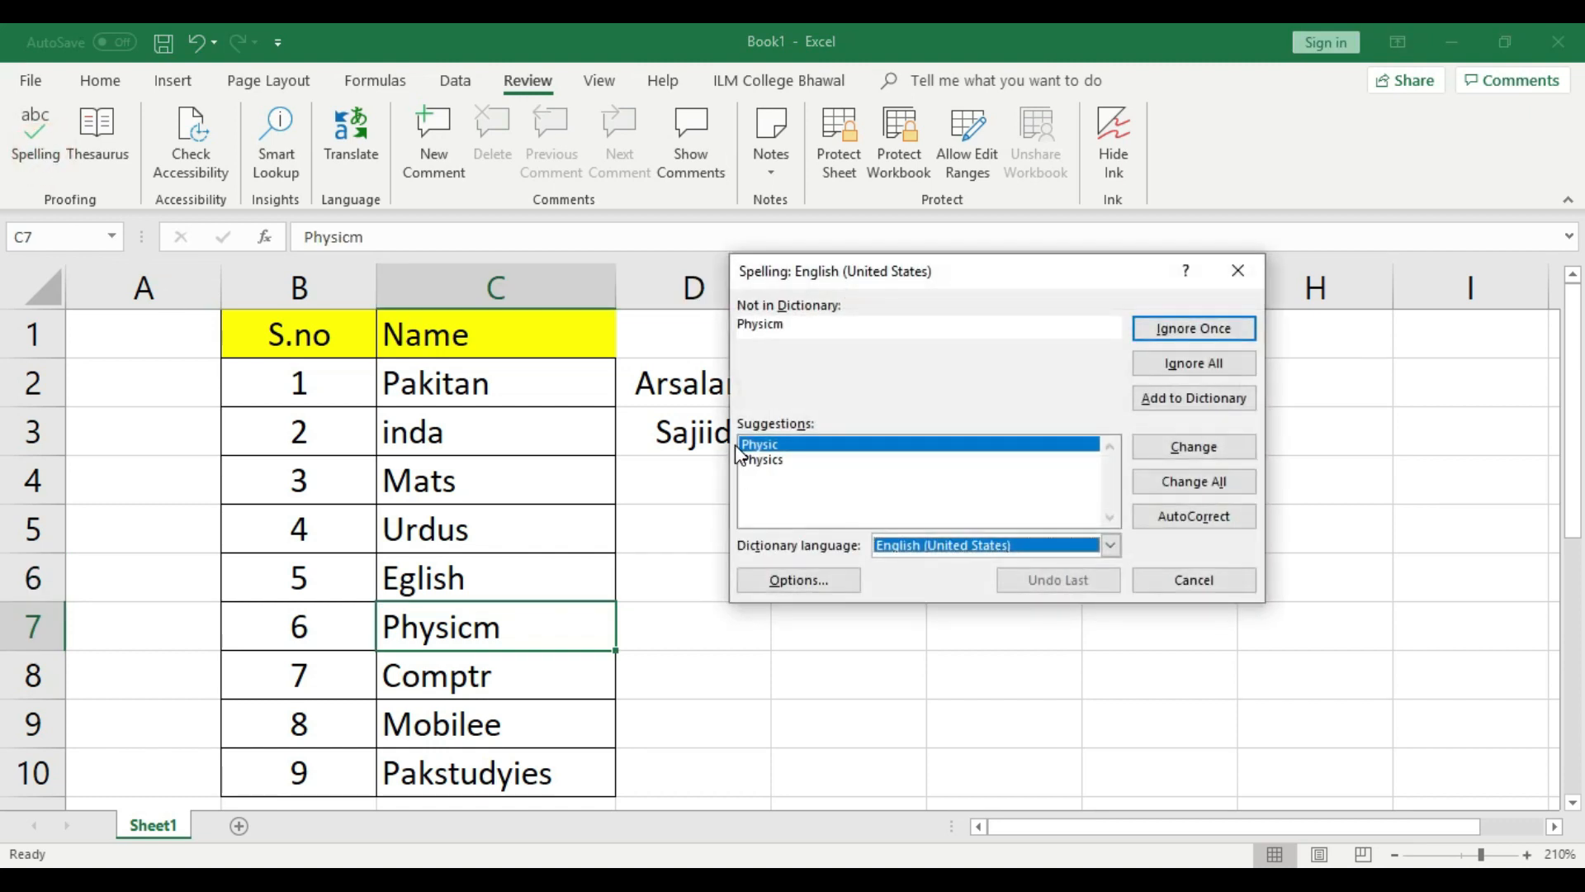
left_click_drag(859, 295, 910, 421)
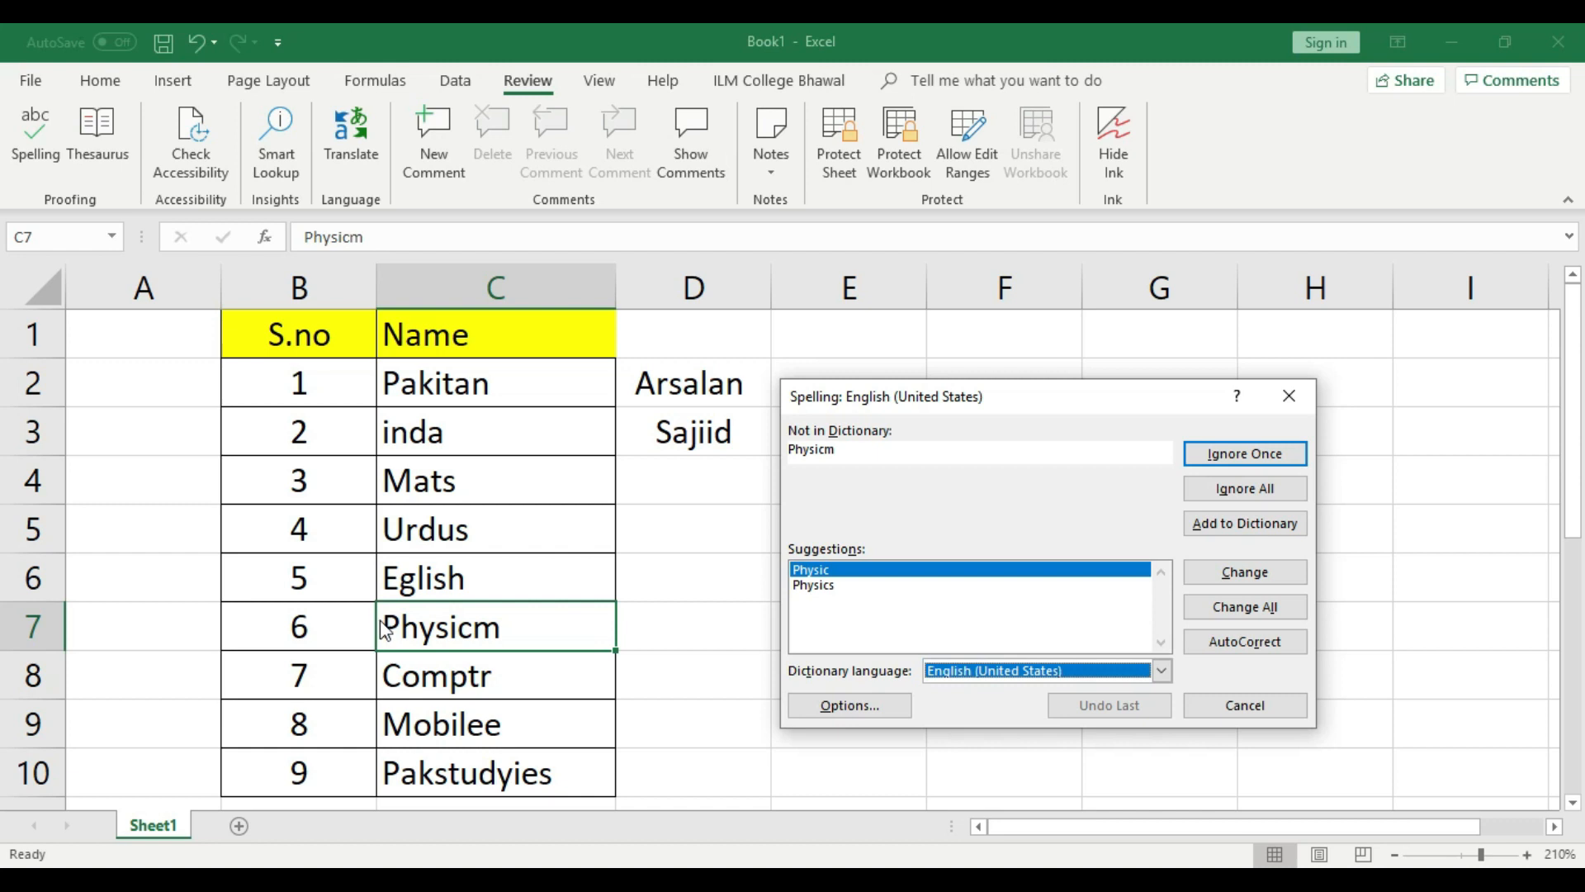
left_click(528, 627)
left_click(835, 587)
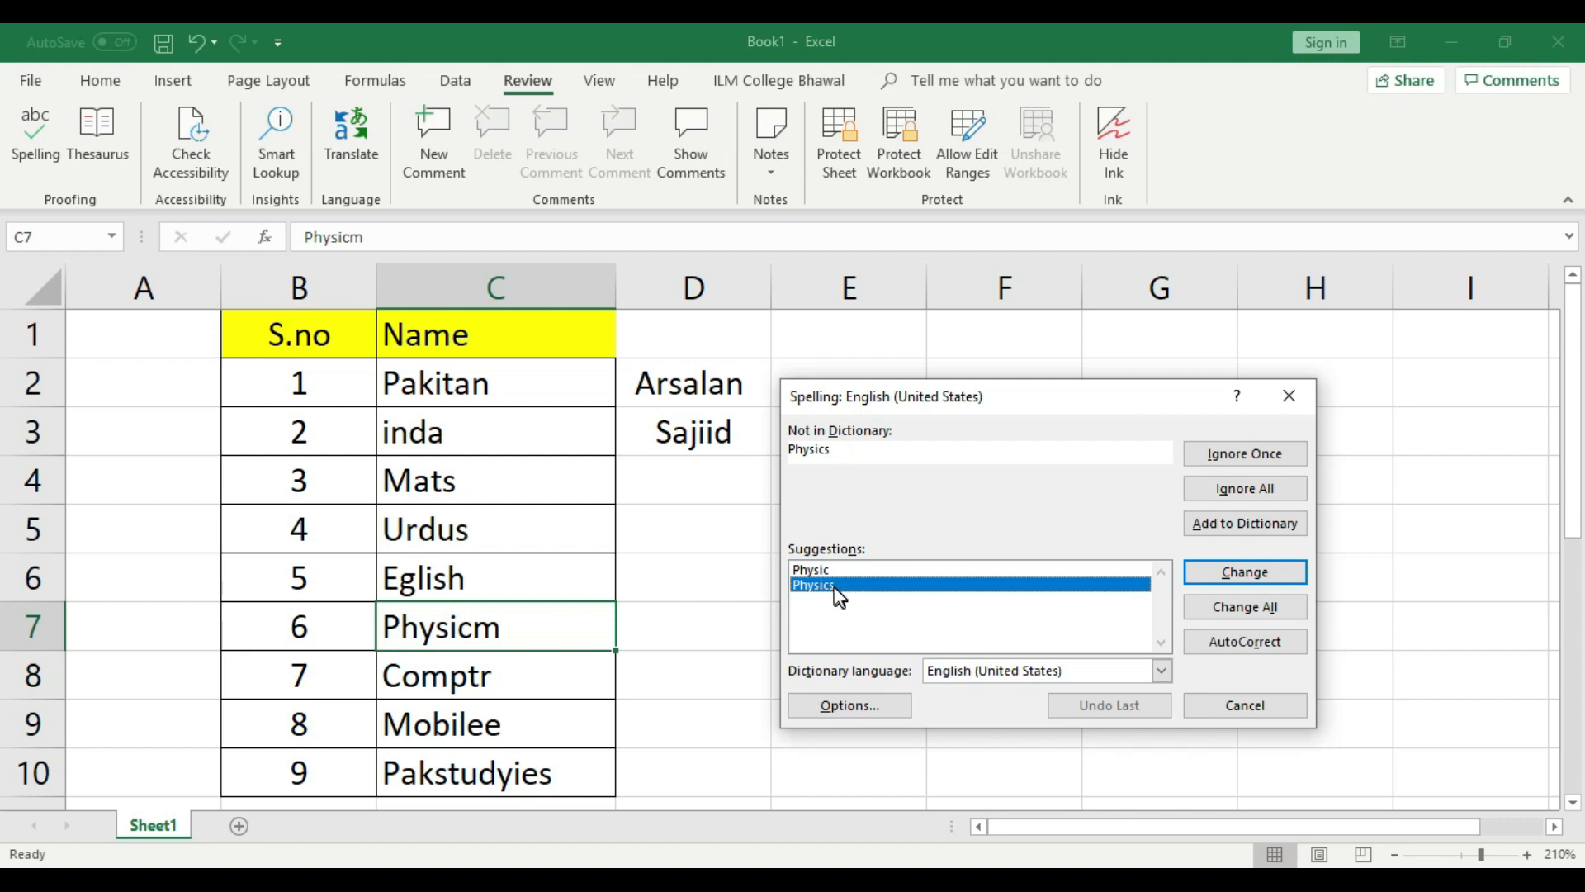
left_click(820, 569)
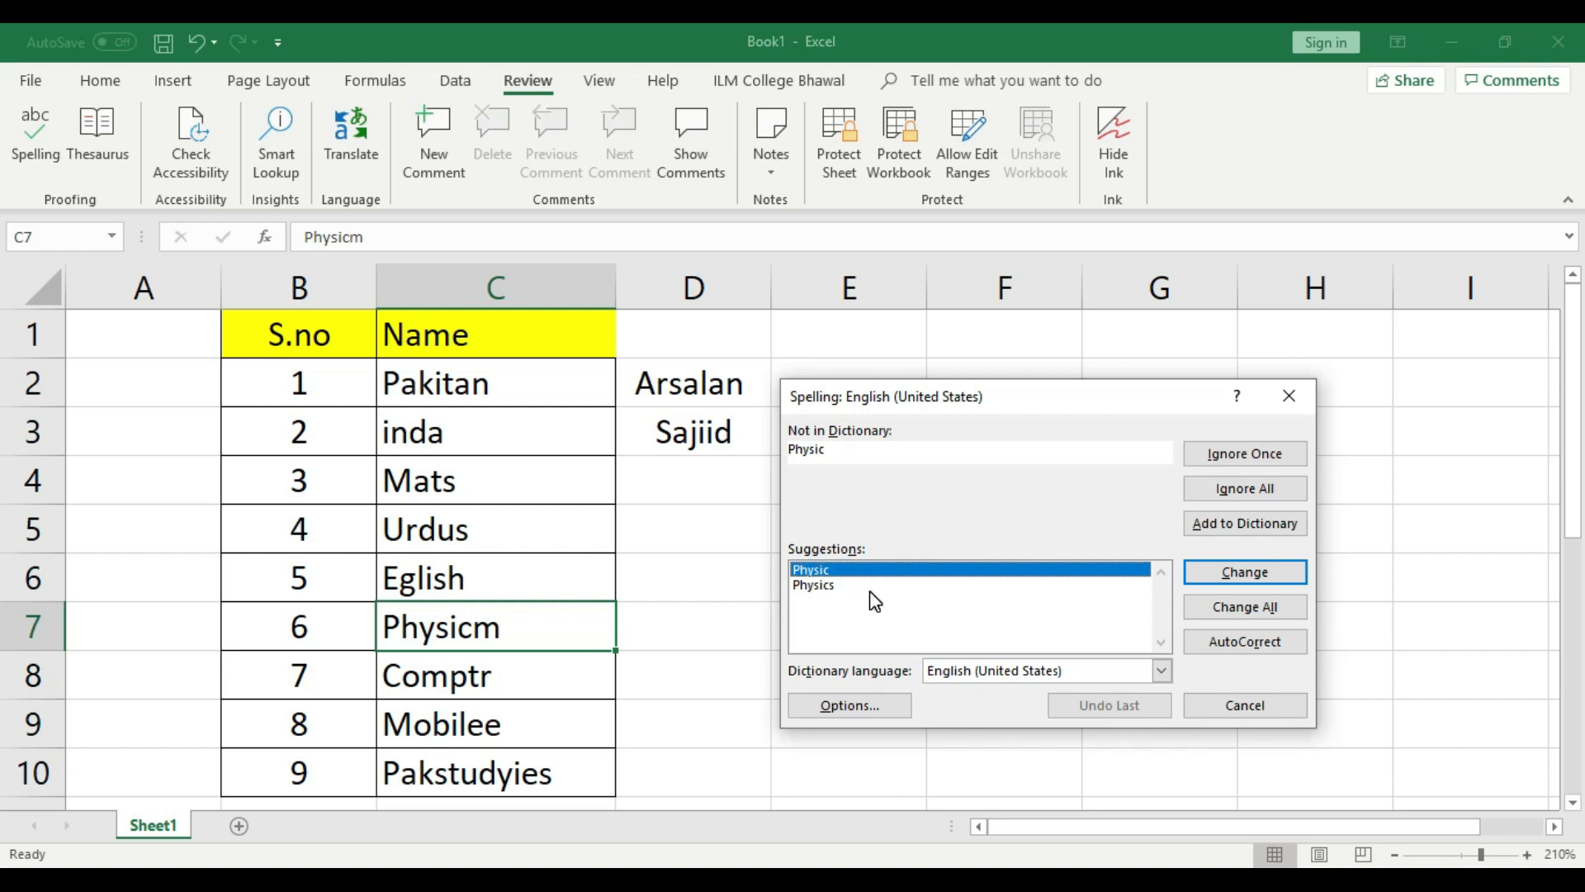
left_click(828, 590)
left_click(830, 595)
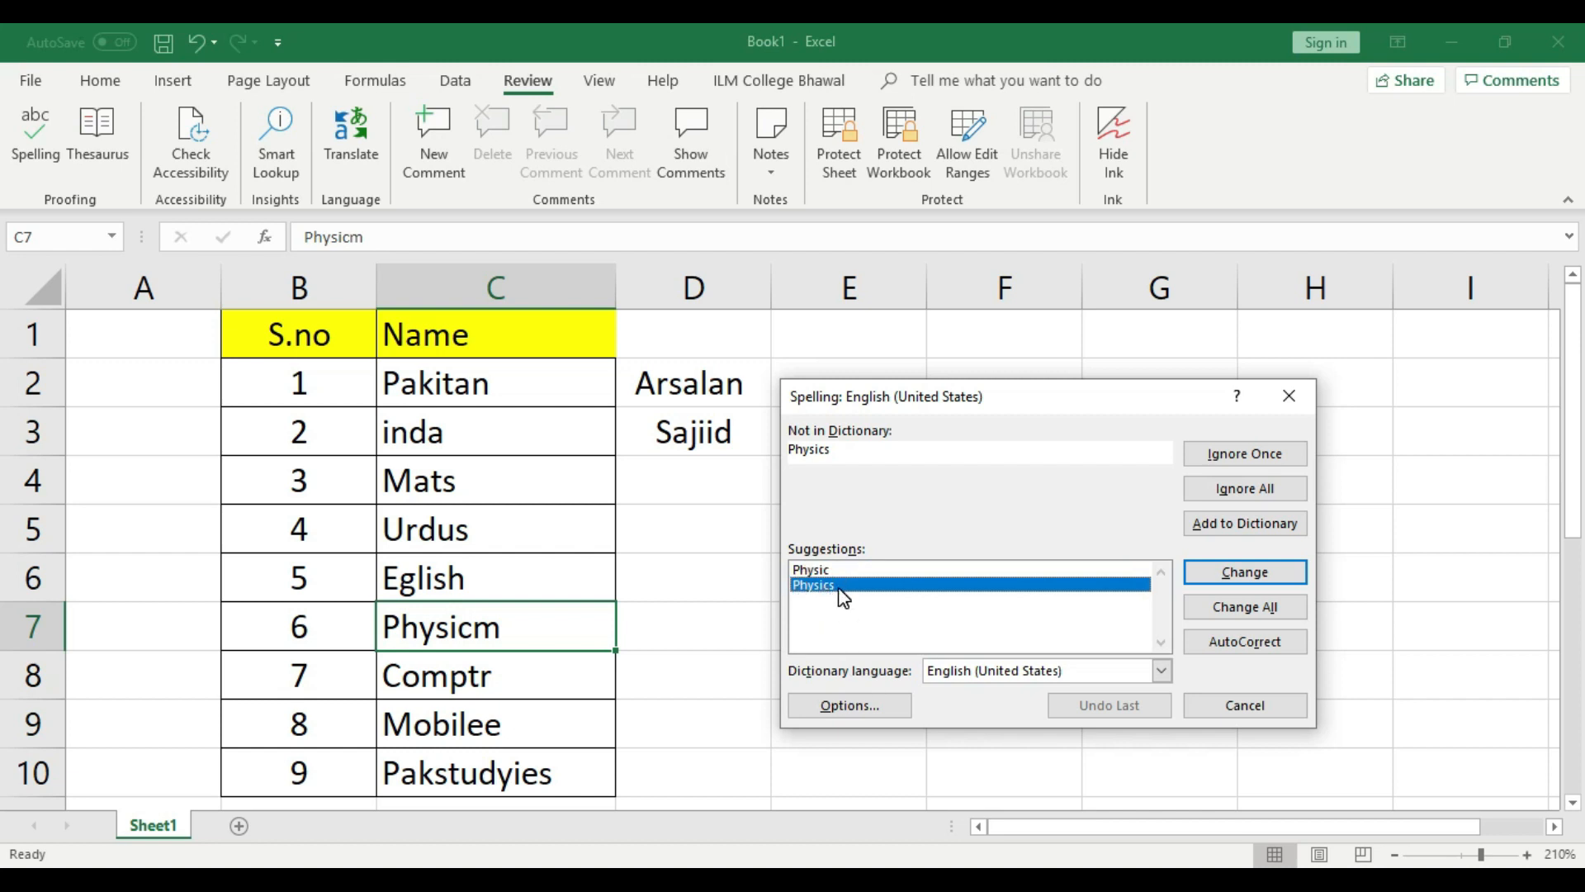
left_click(839, 590)
left_click(546, 641)
left_click(1273, 571)
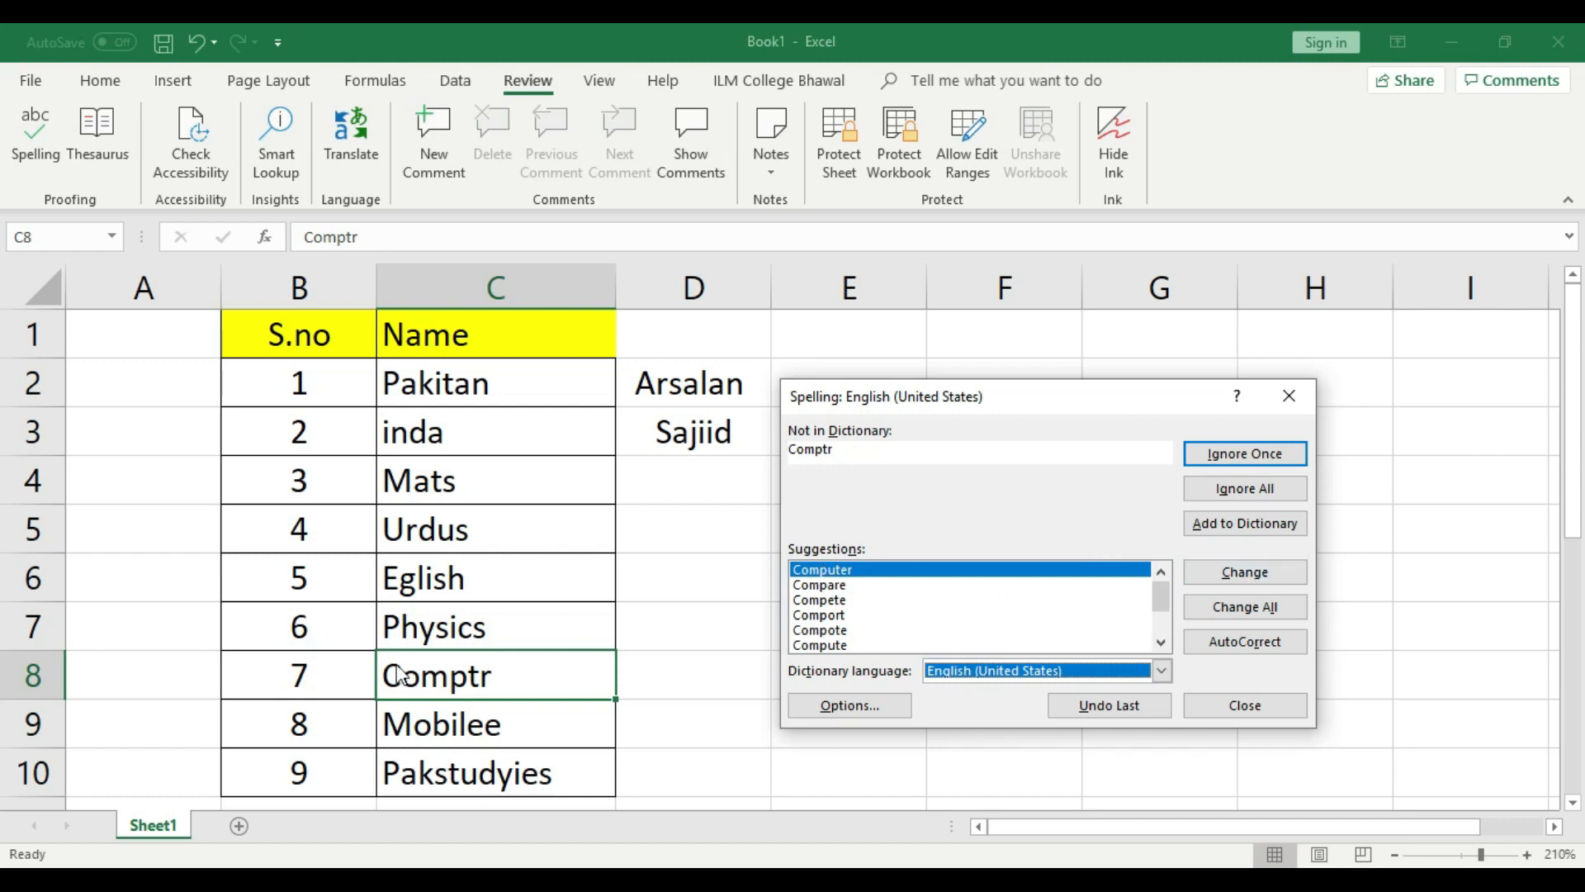
Correct "Comptr" in C8 to "Computer" and "Mobilee" in C9 to "Mobile" using the spelling suggestions.
left_click(1258, 580)
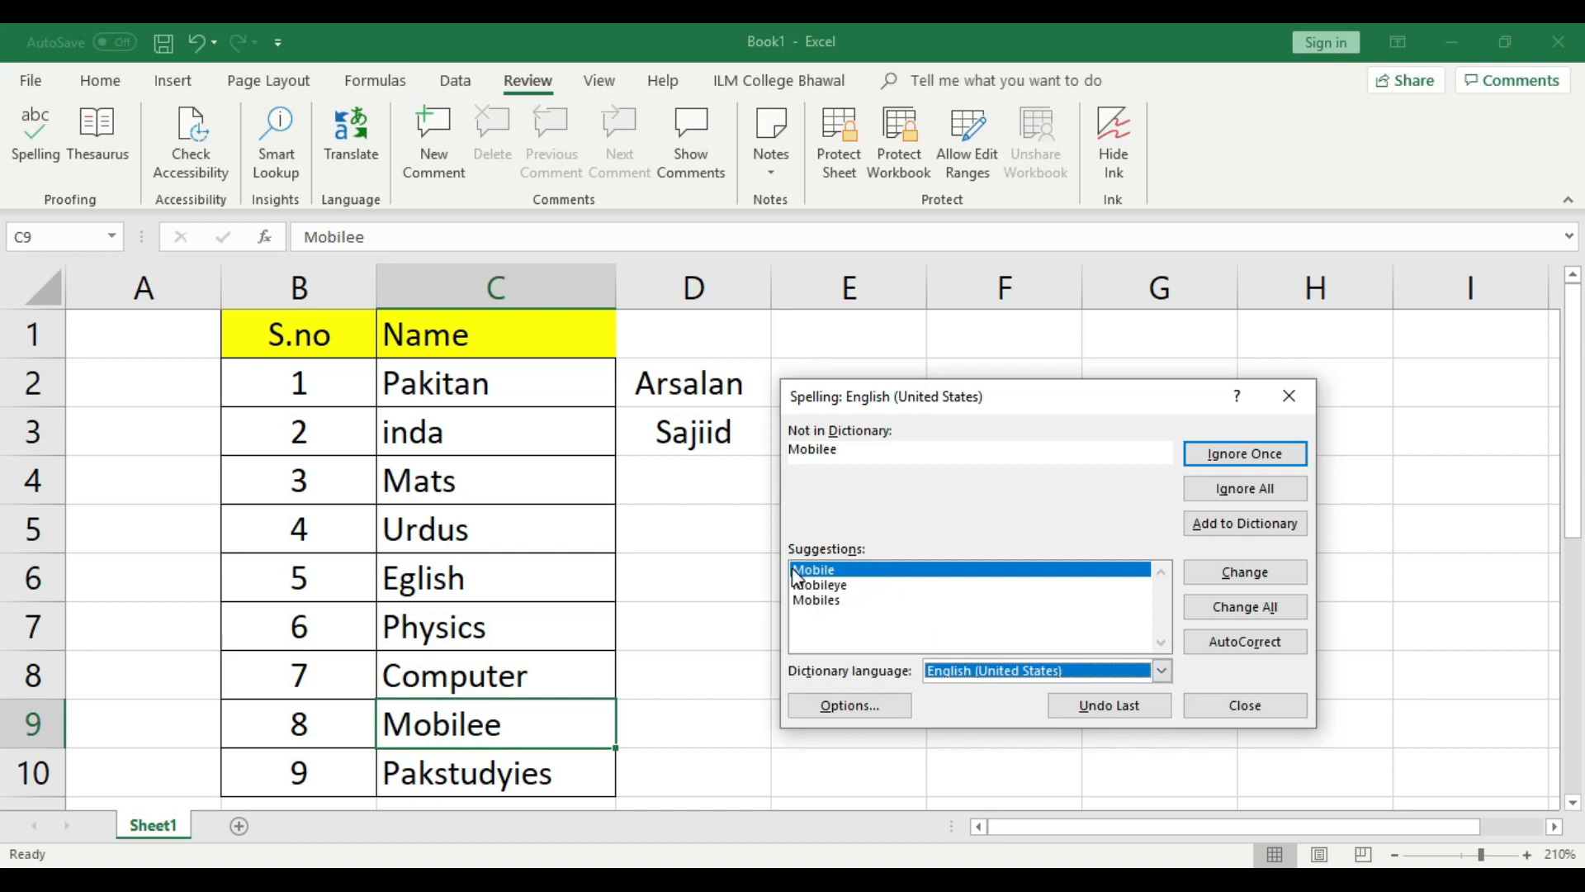
double_click(793, 450)
left_click(870, 452)
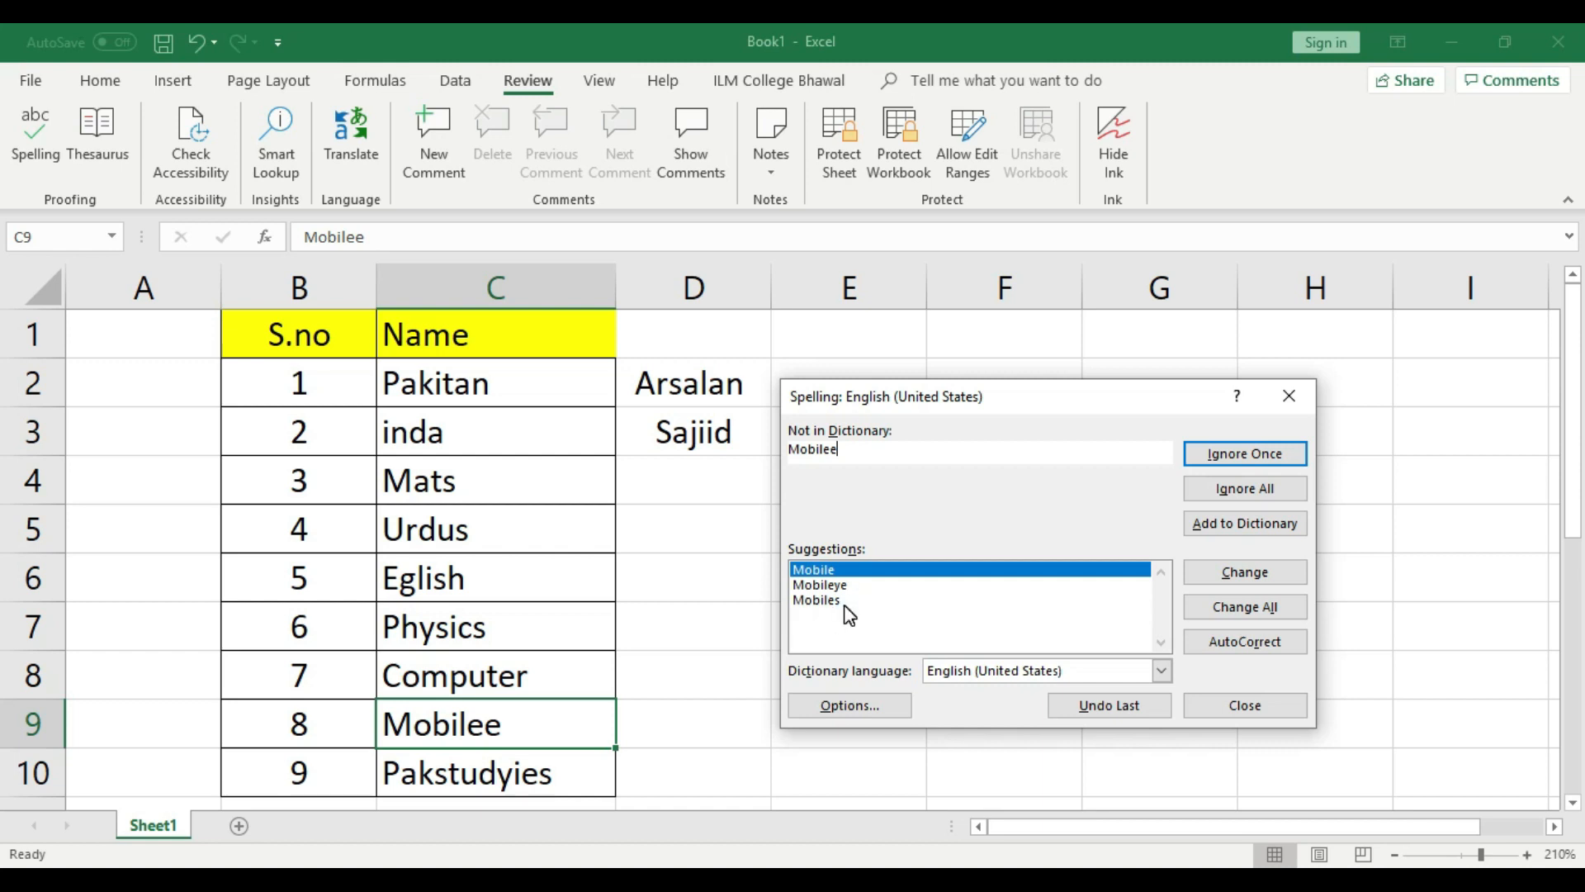
left_click(814, 571)
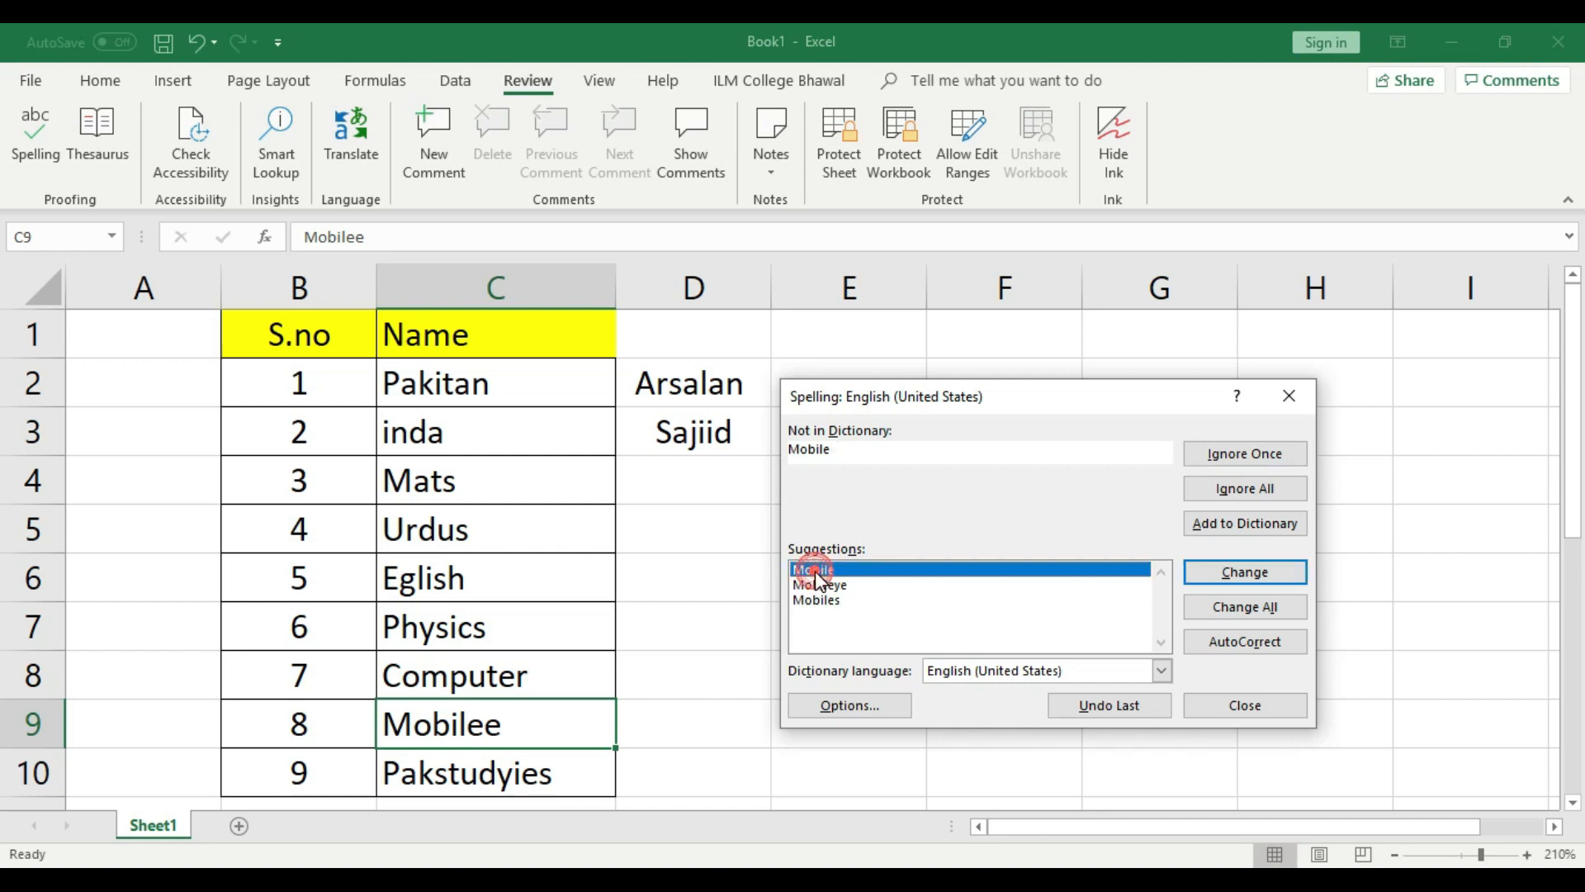
left_click(1246, 572)
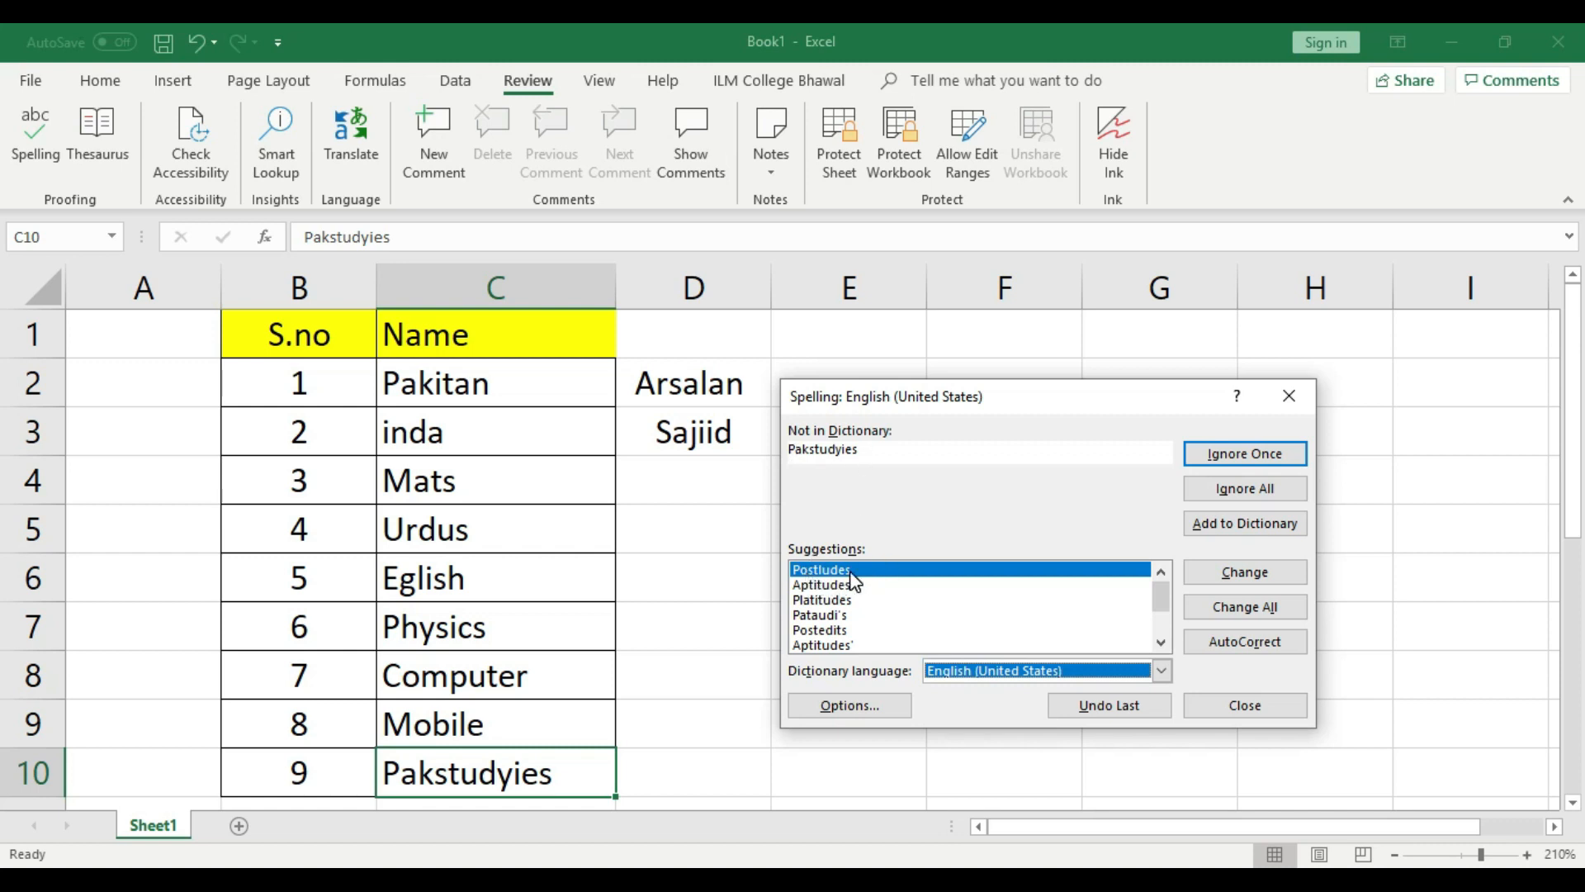
left_click(829, 585)
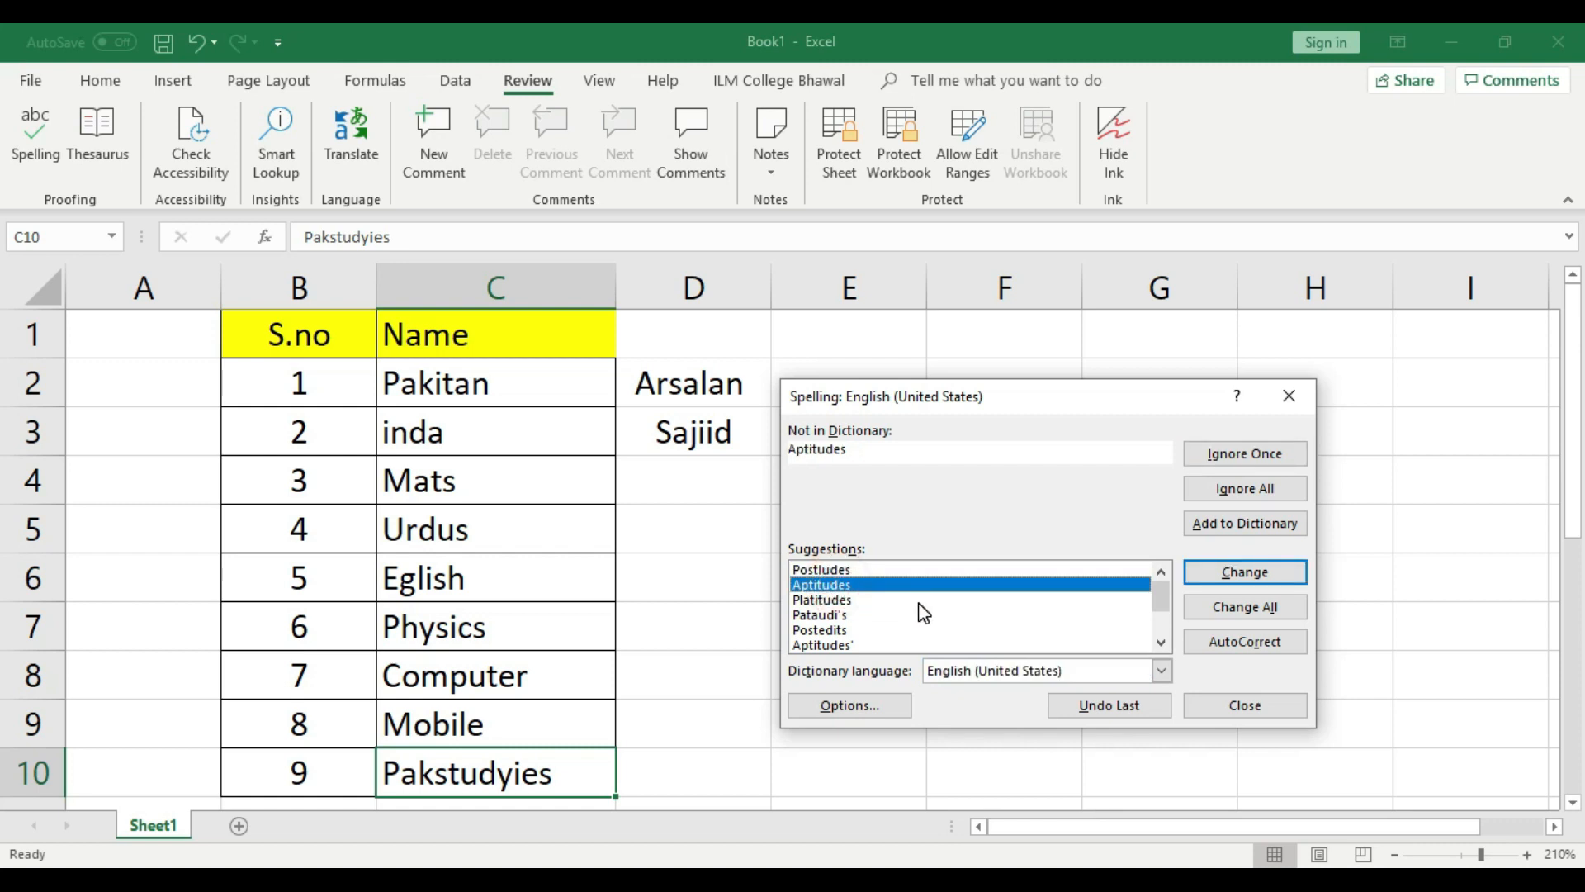
left_click(817, 600)
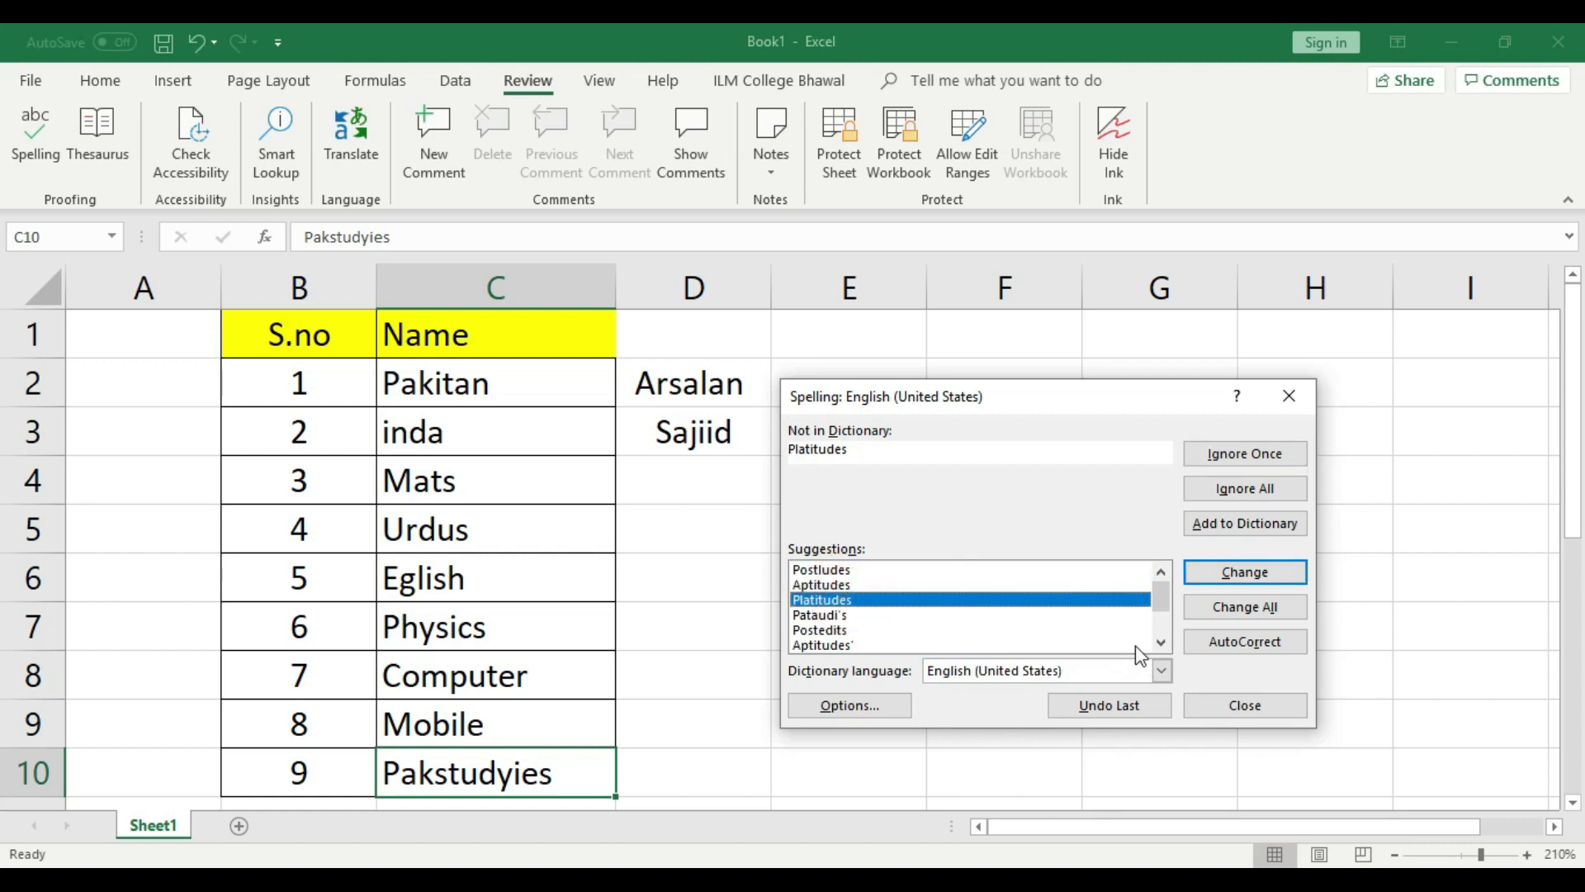
left_click(1160, 642)
left_click(1160, 642)
left_click(1159, 642)
left_click(1160, 642)
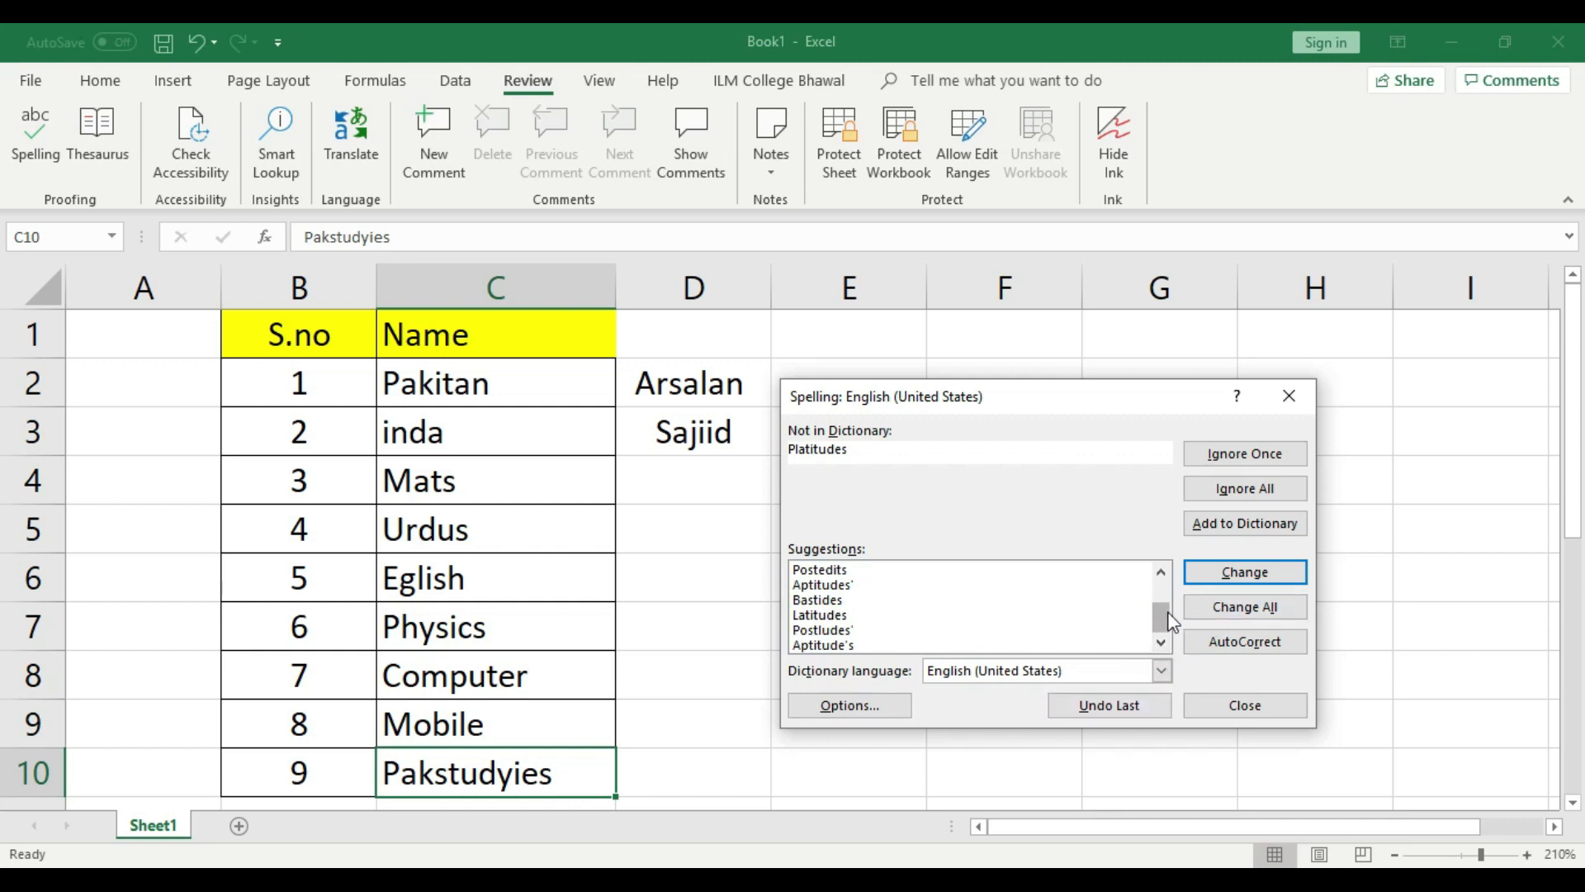
left_click_drag(1161, 615, 1171, 588)
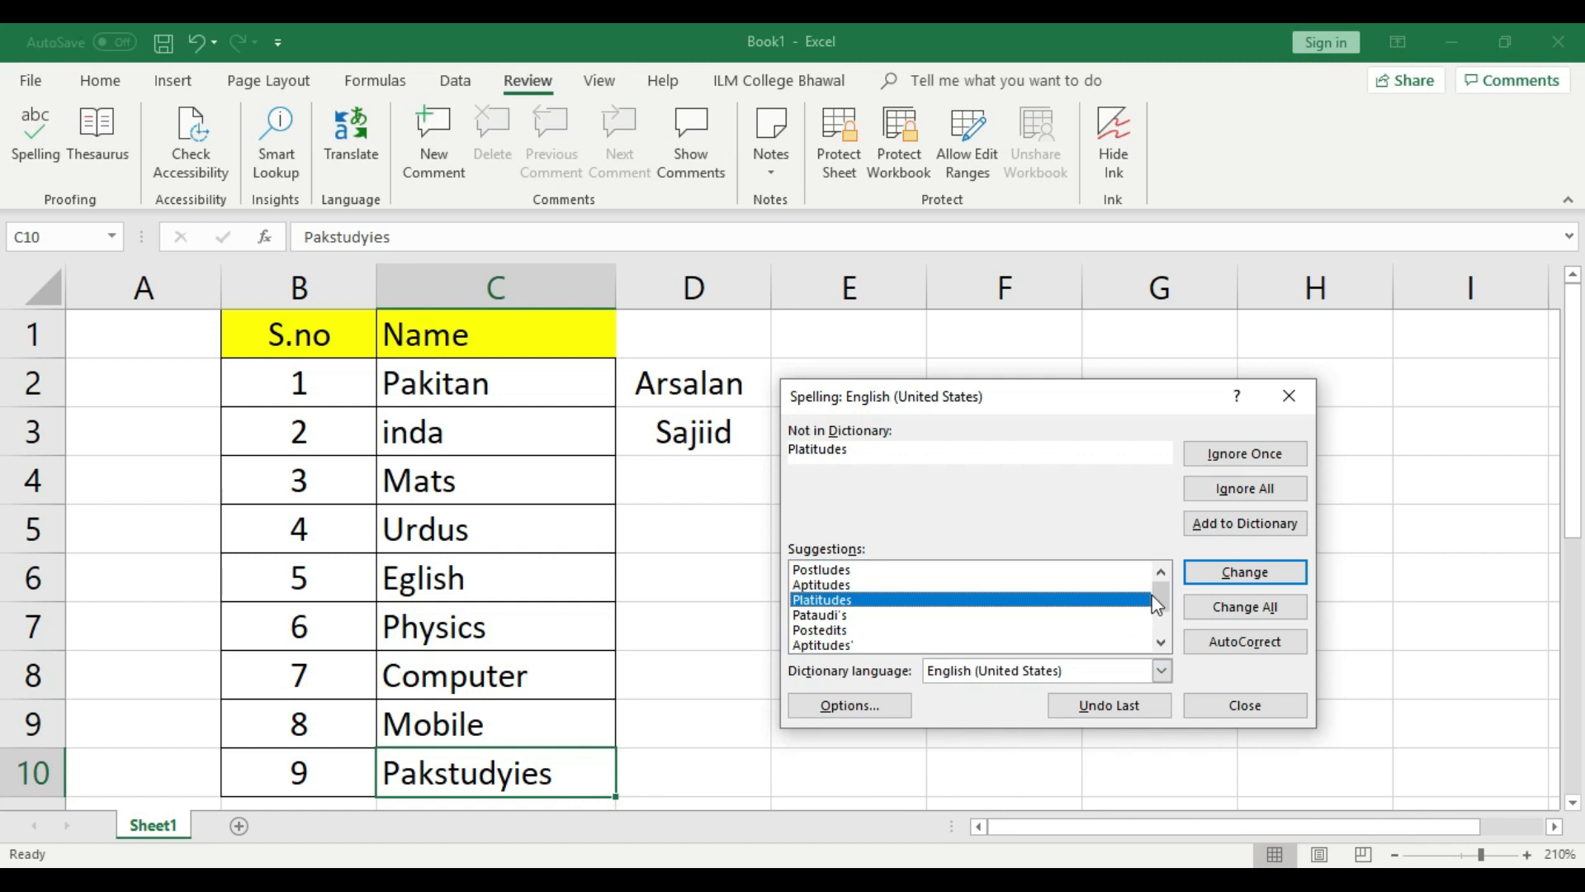
left_click(969, 460)
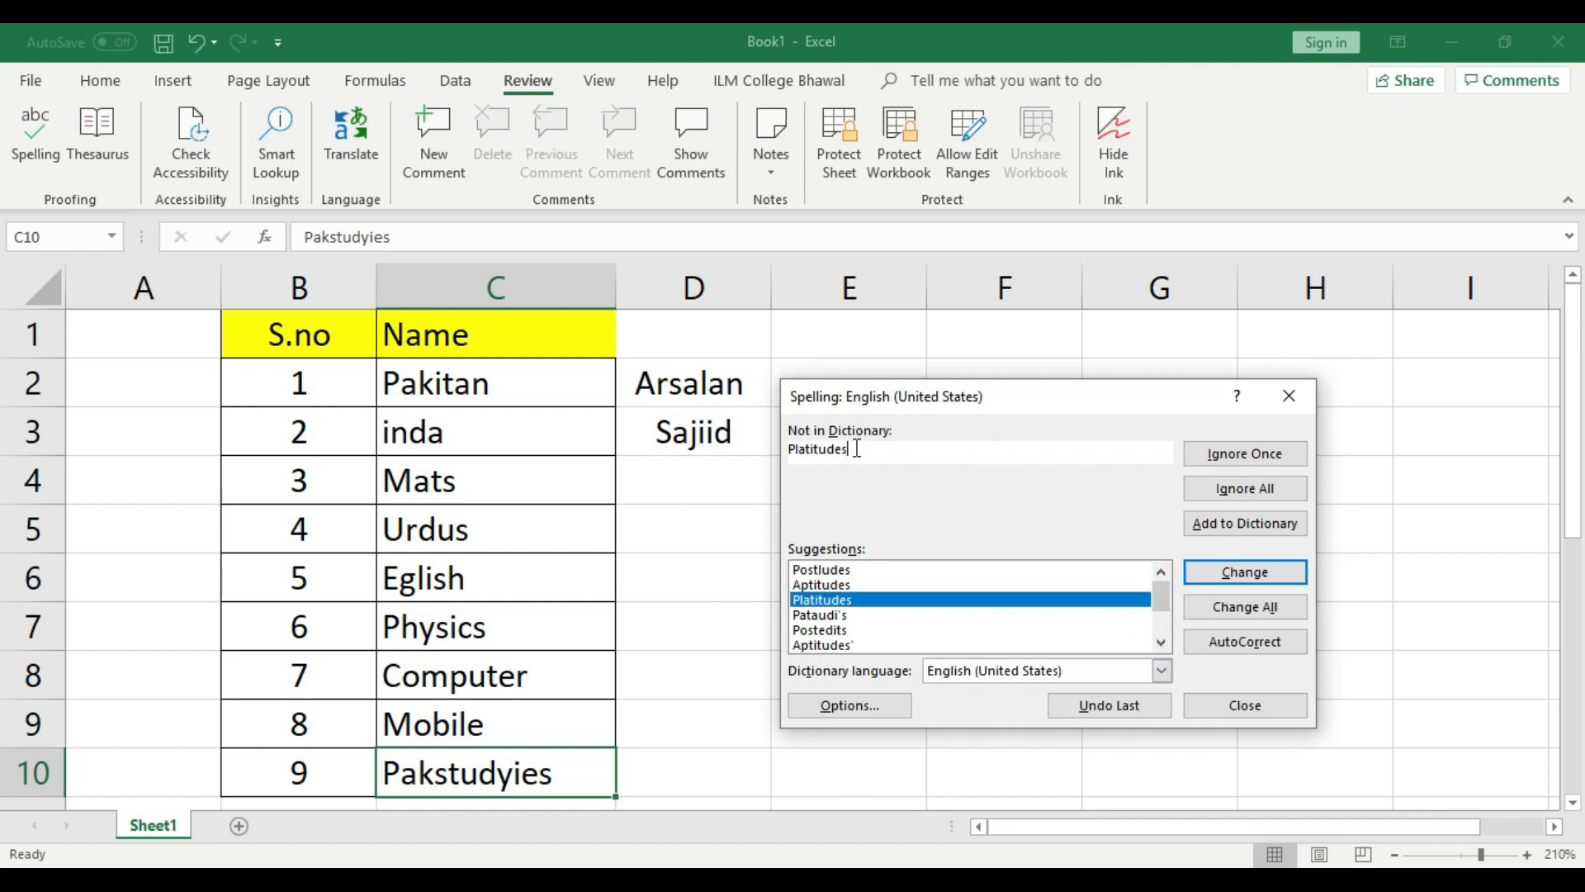
left_click_drag(867, 448, 766, 443)
key("BackSpace")
left_click(938, 481)
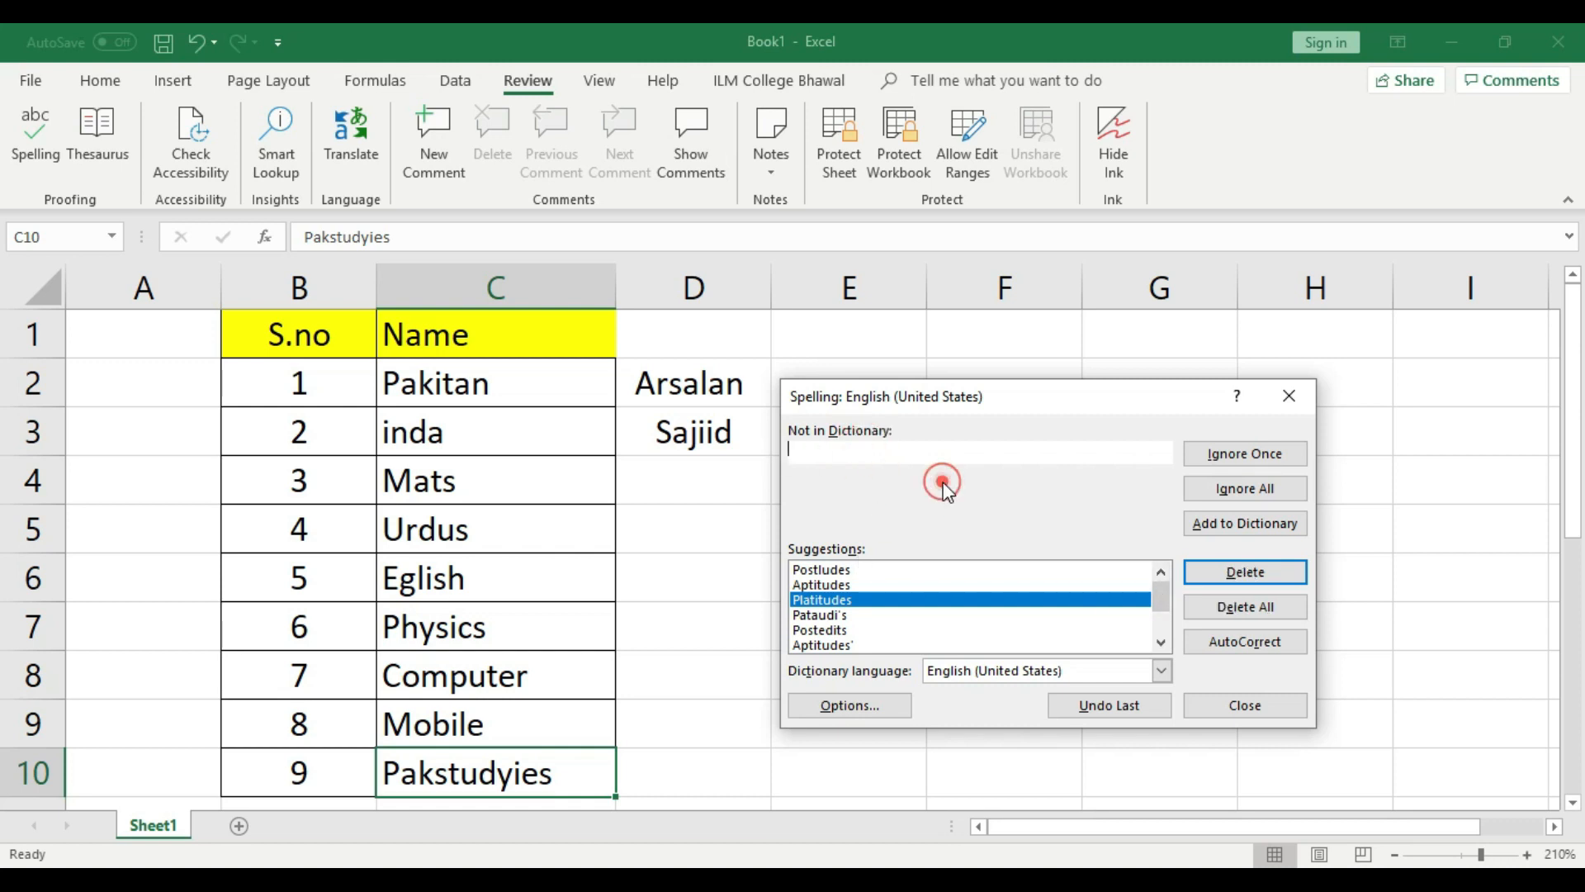
left_click(1288, 397)
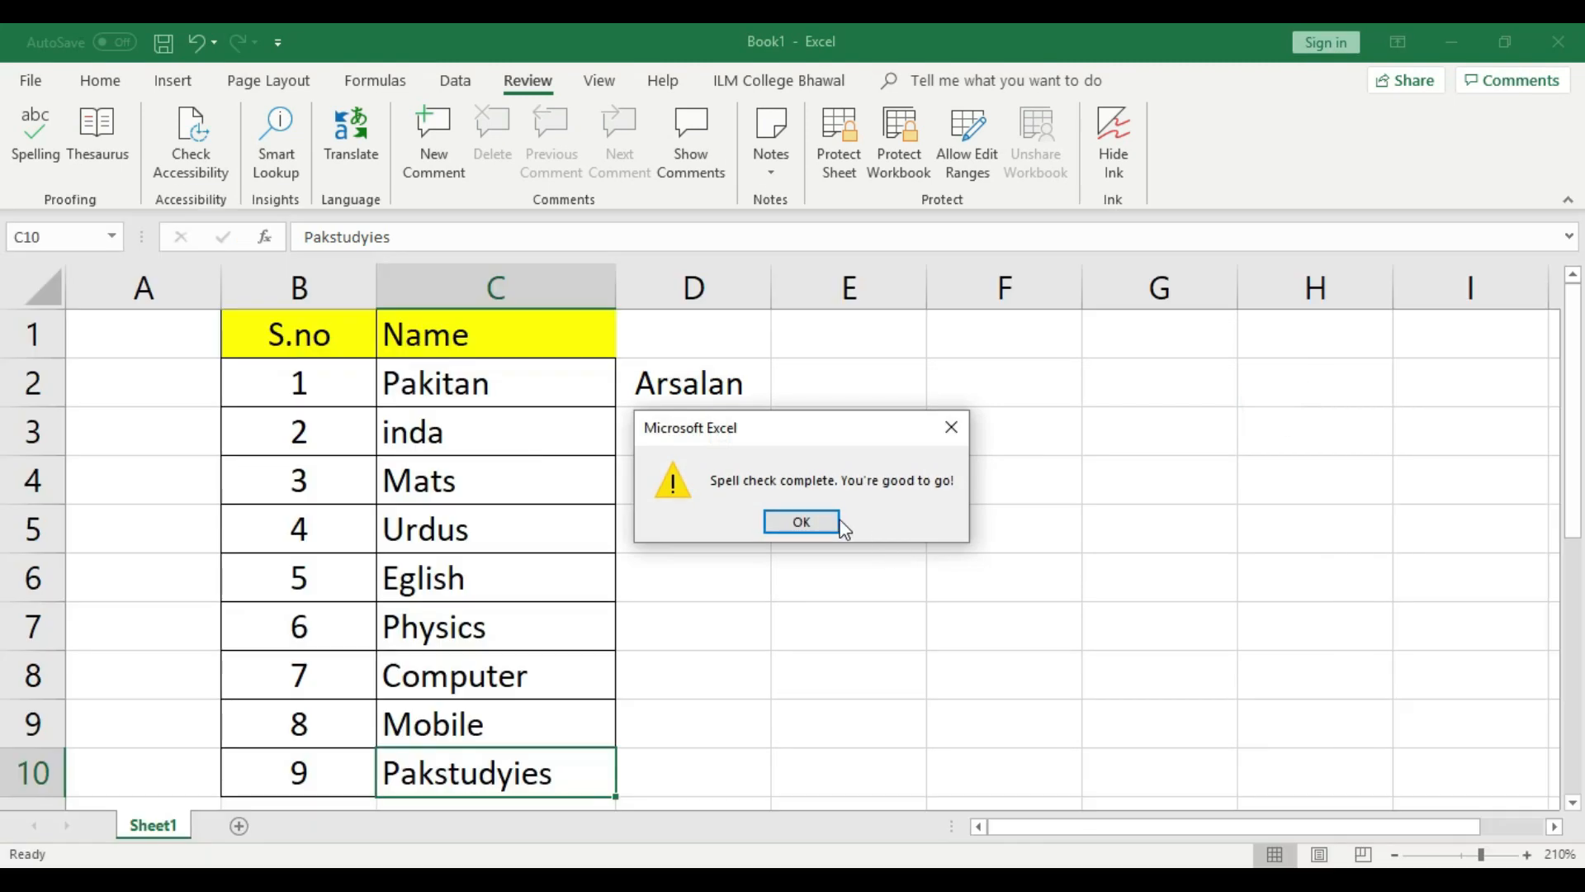
left_click(837, 520)
Run the spelling check again, add "Pakstudyies" from C10 to the dictionary, and continue checking at the beginning of the sheet.
left_click(54, 134)
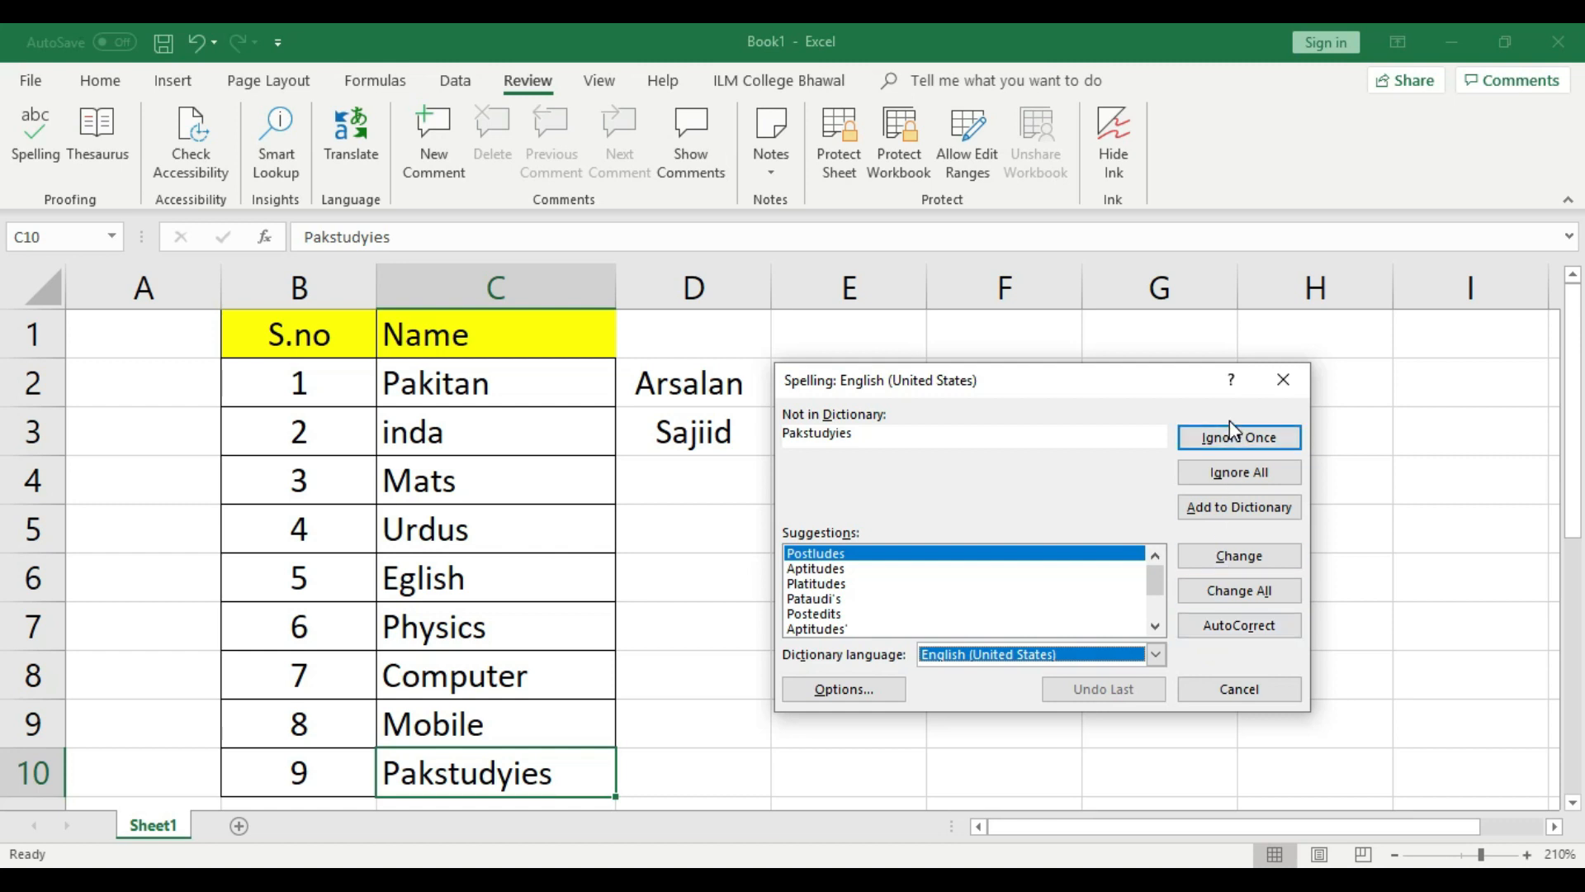
left_click(1268, 509)
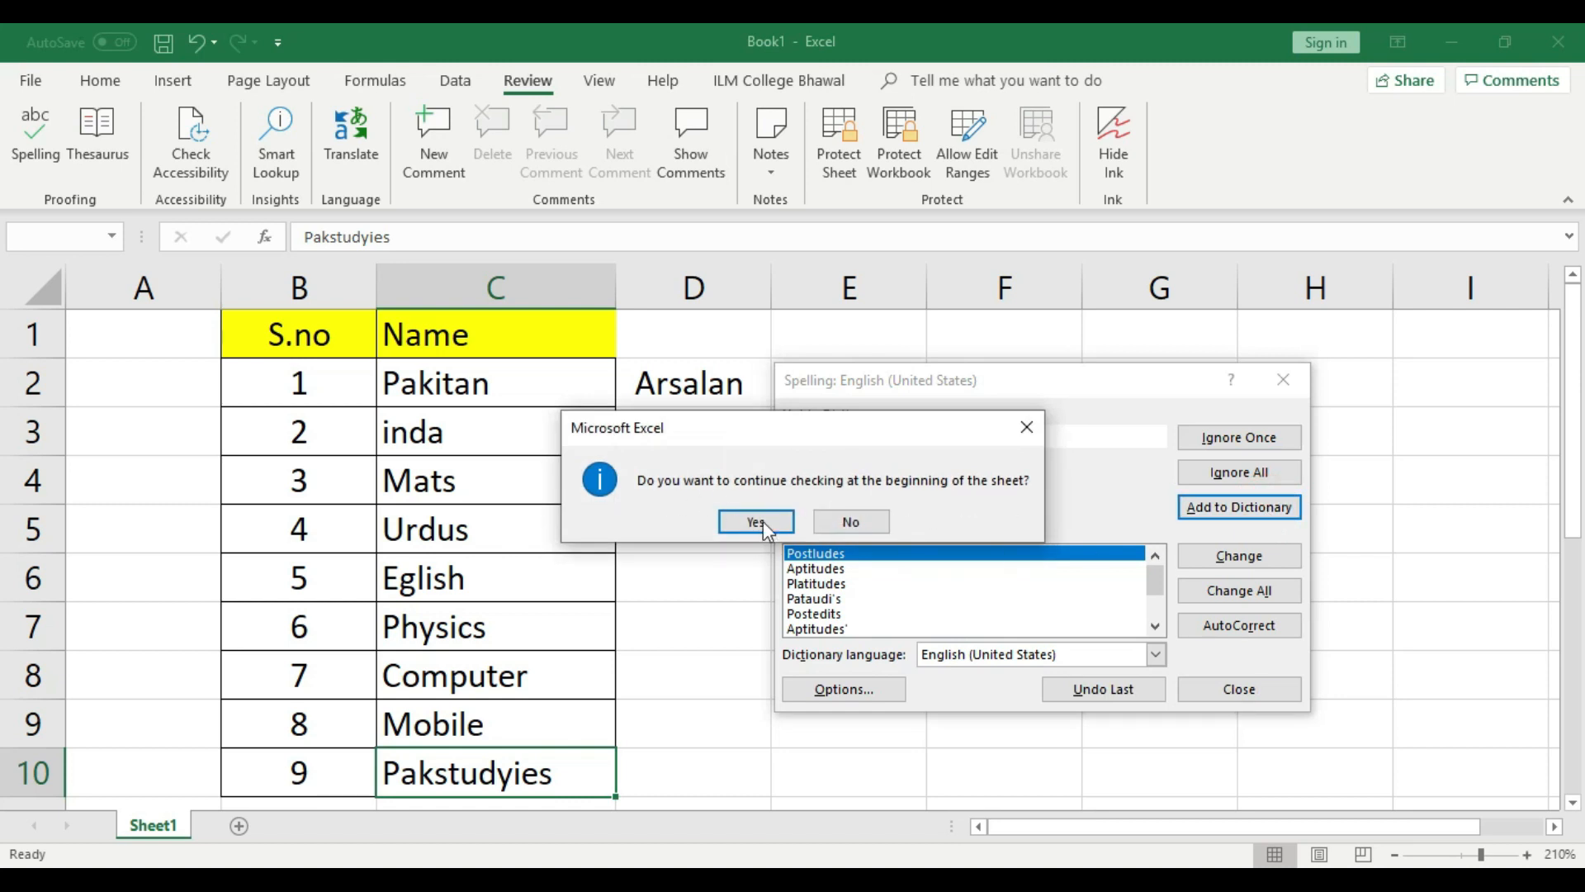
left_click(740, 523)
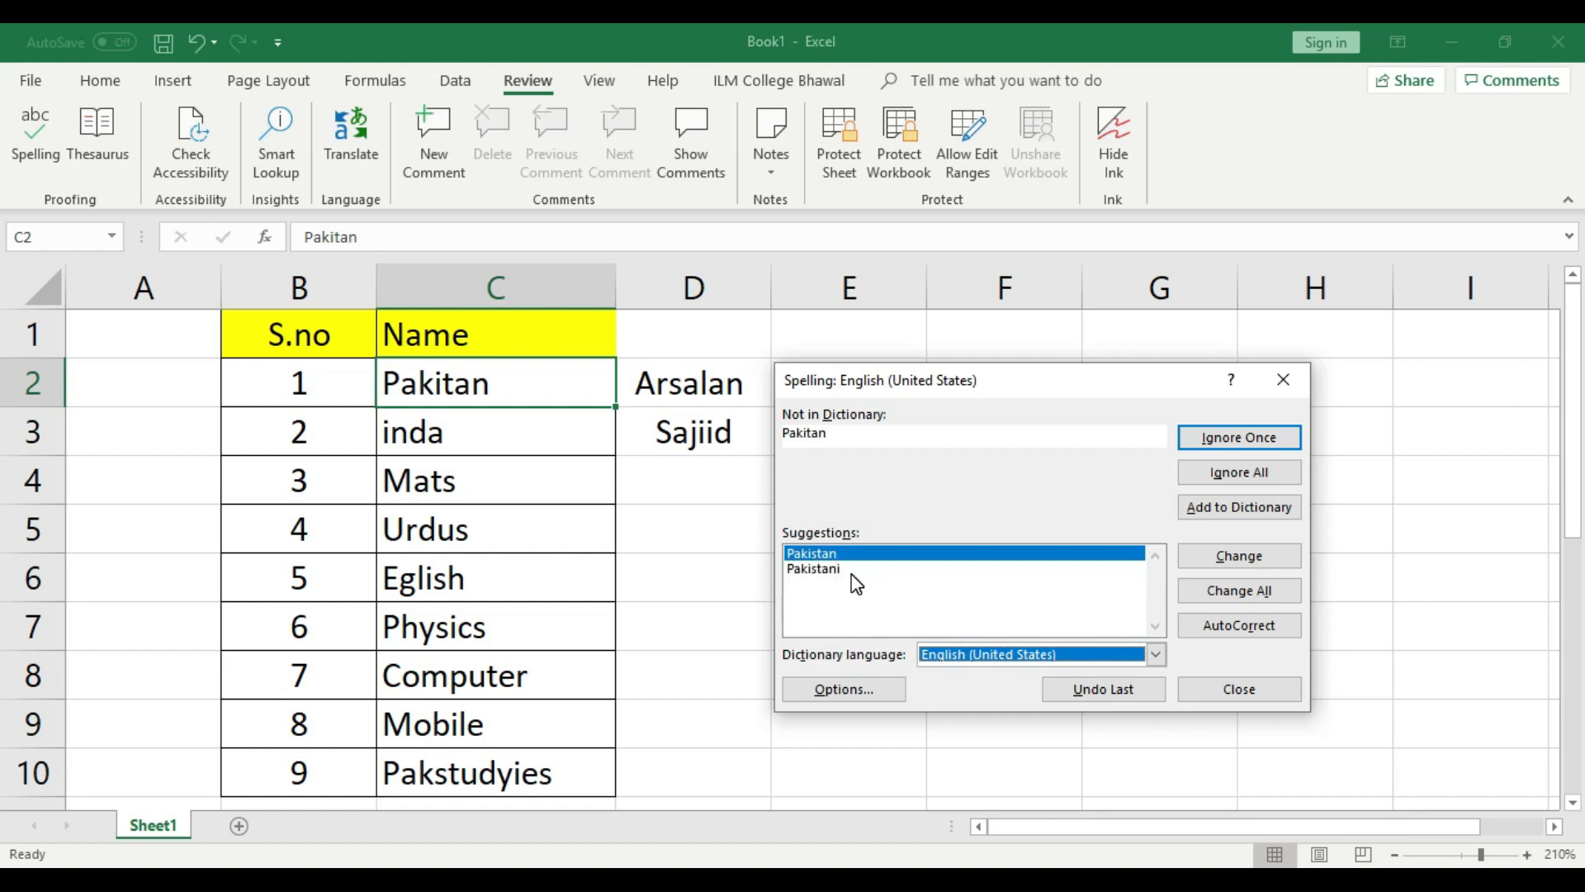
Use the spelling suggestions to correct "Pakitan" in C2 to "Pakistan", "inda" in C3 to "India", and the misspelled first name in D3.
left_click(836, 554)
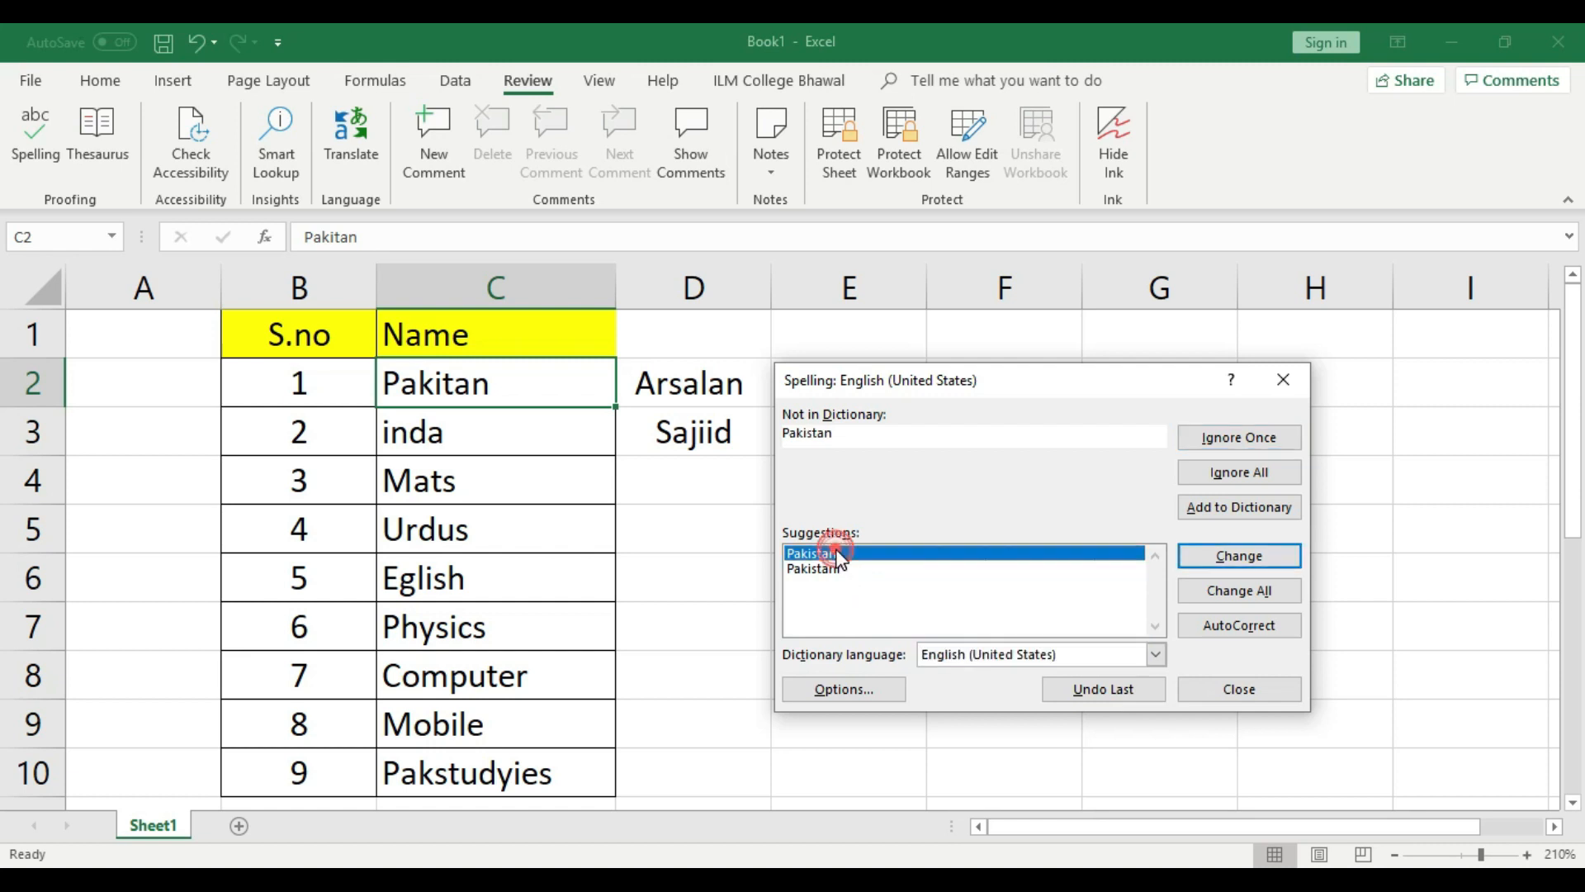
left_click(1253, 570)
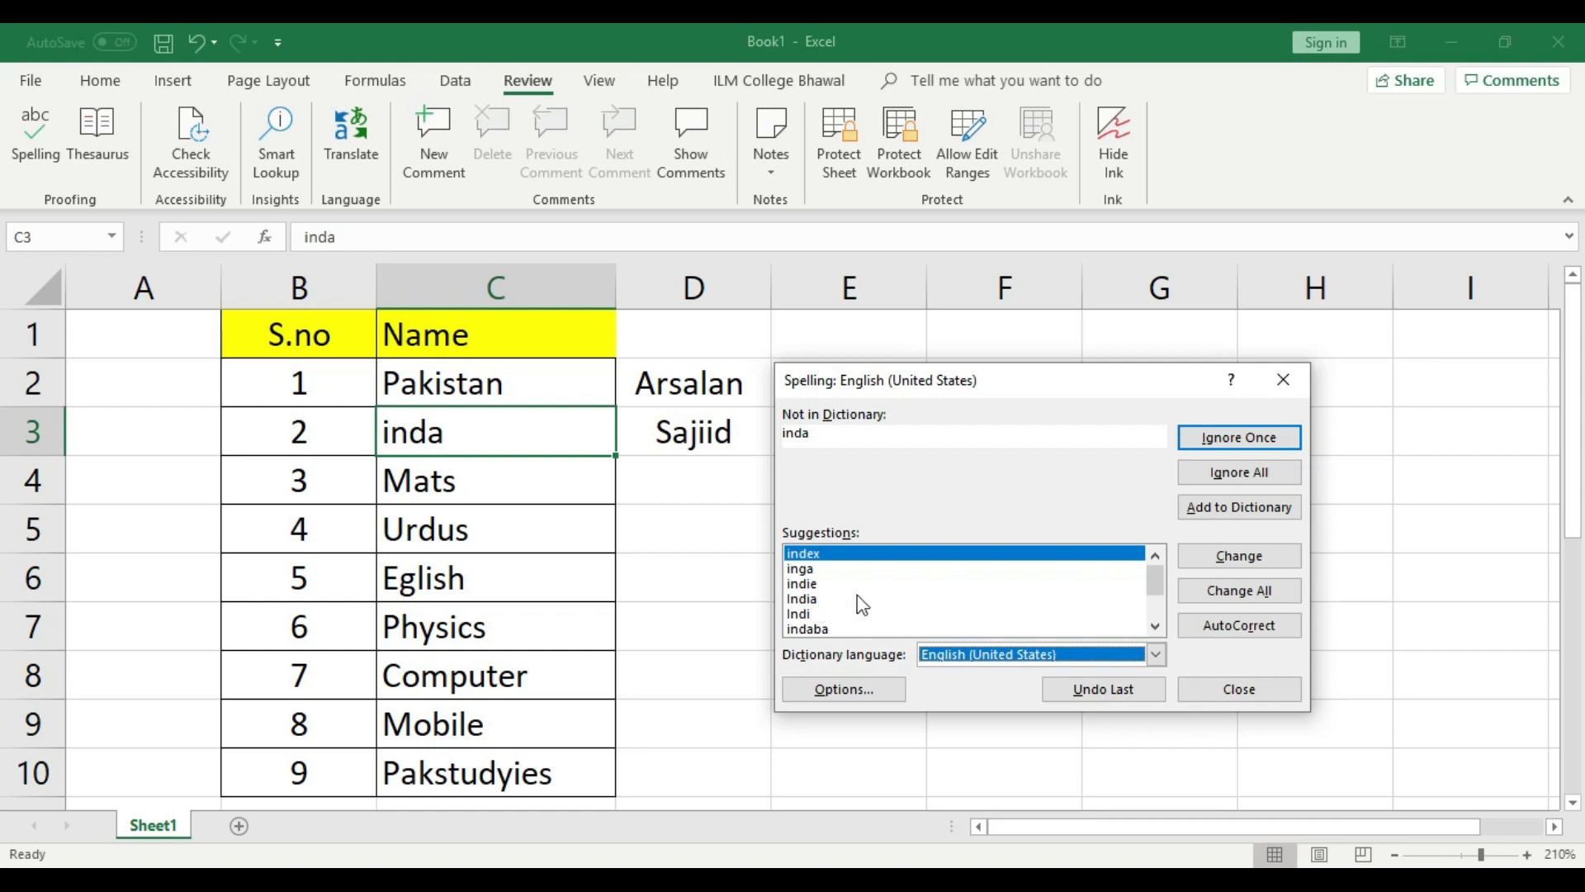
left_click(813, 599)
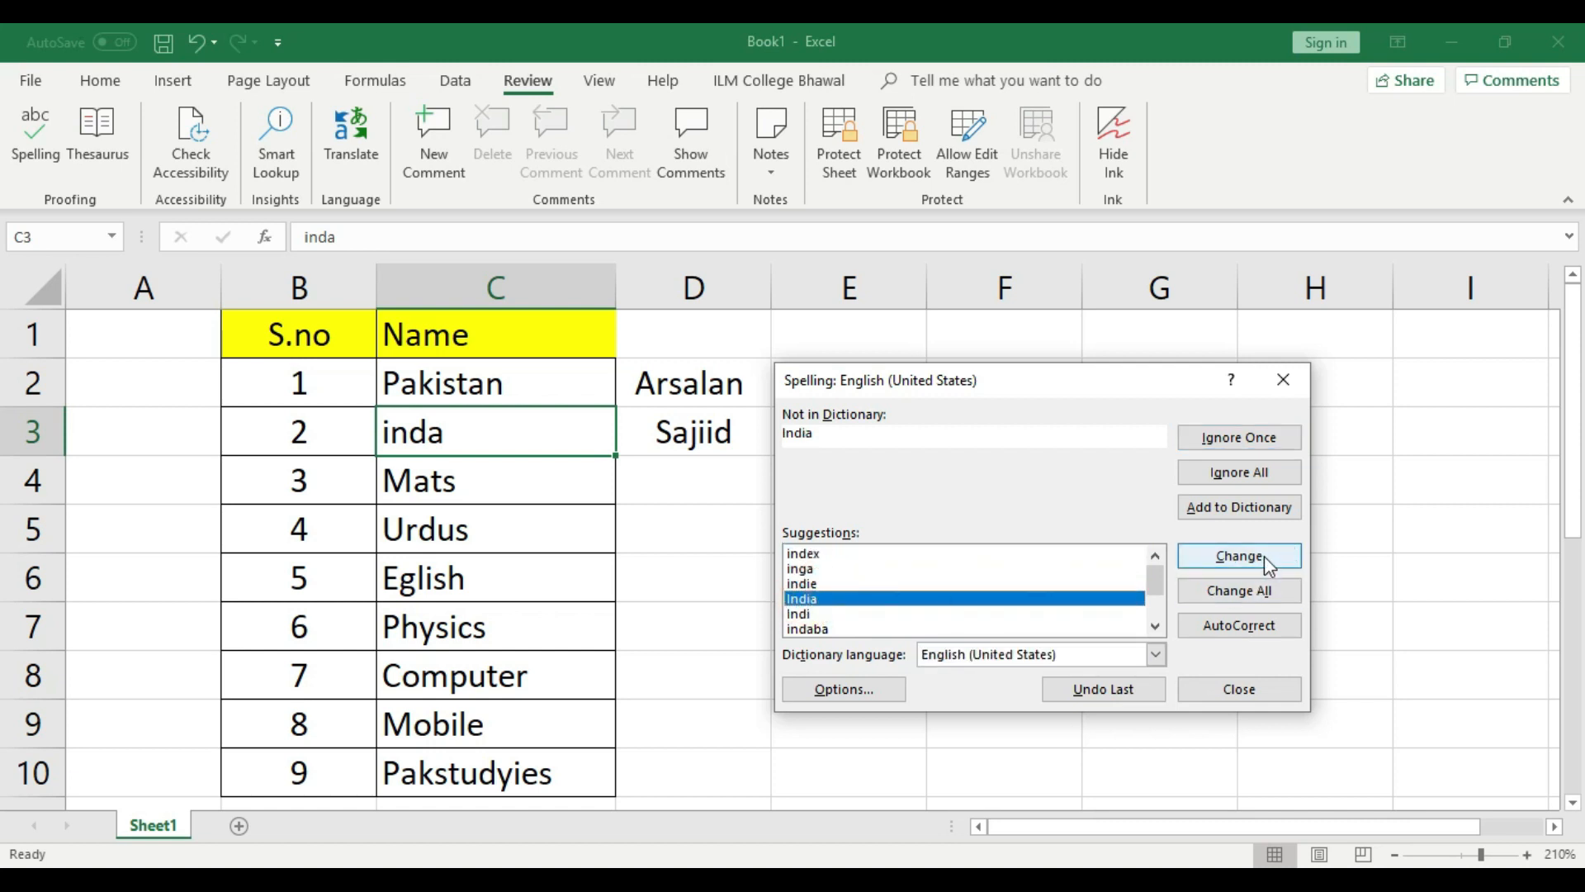
left_click(1239, 555)
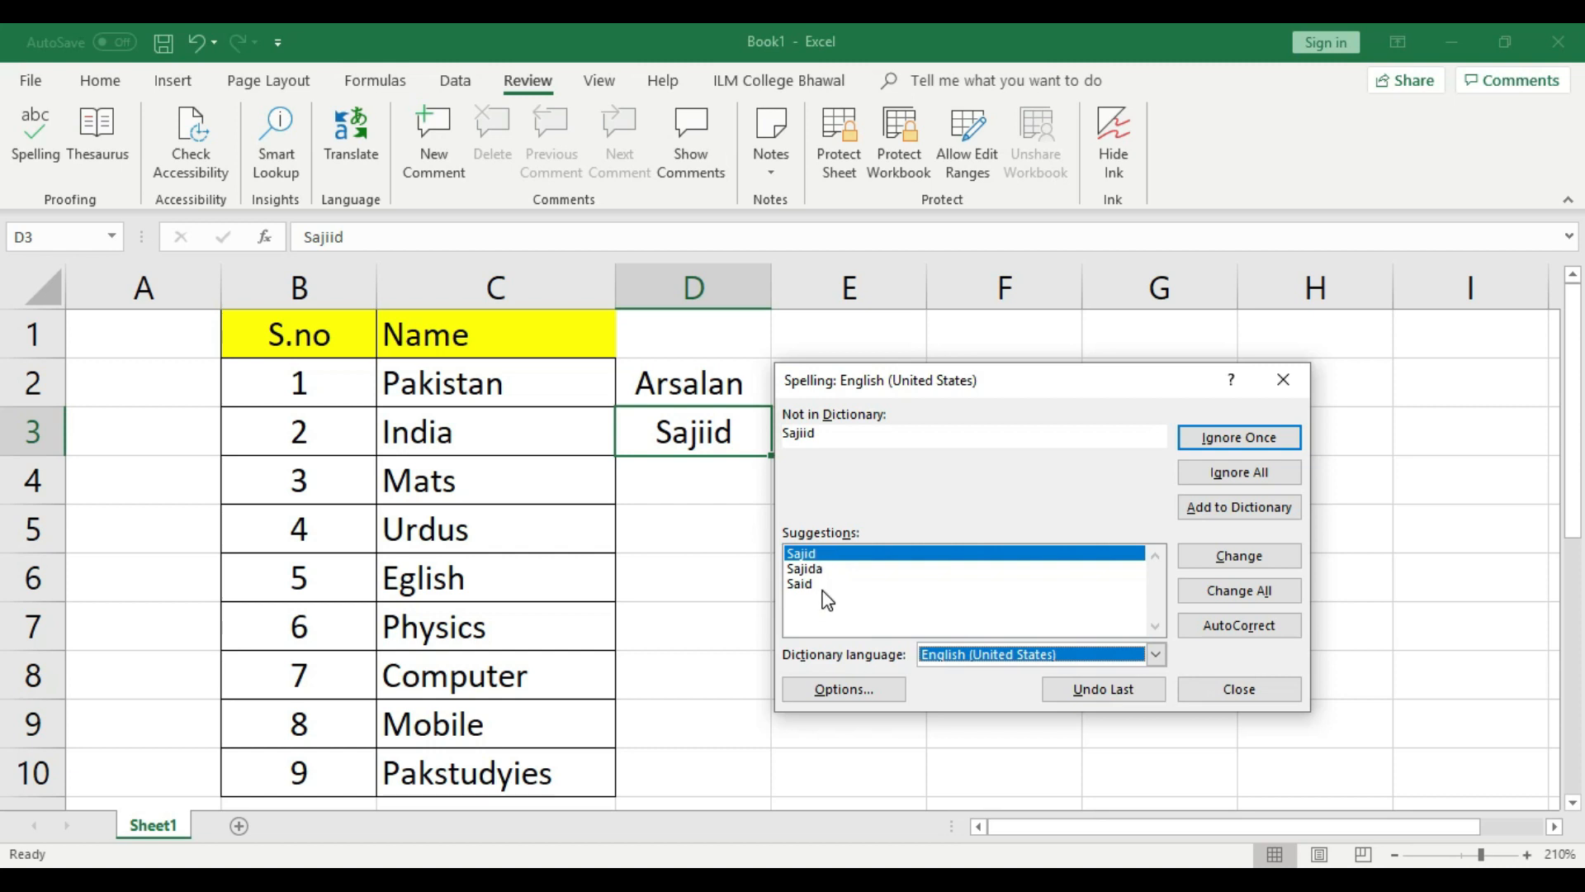
left_click(814, 554)
left_click(1230, 558)
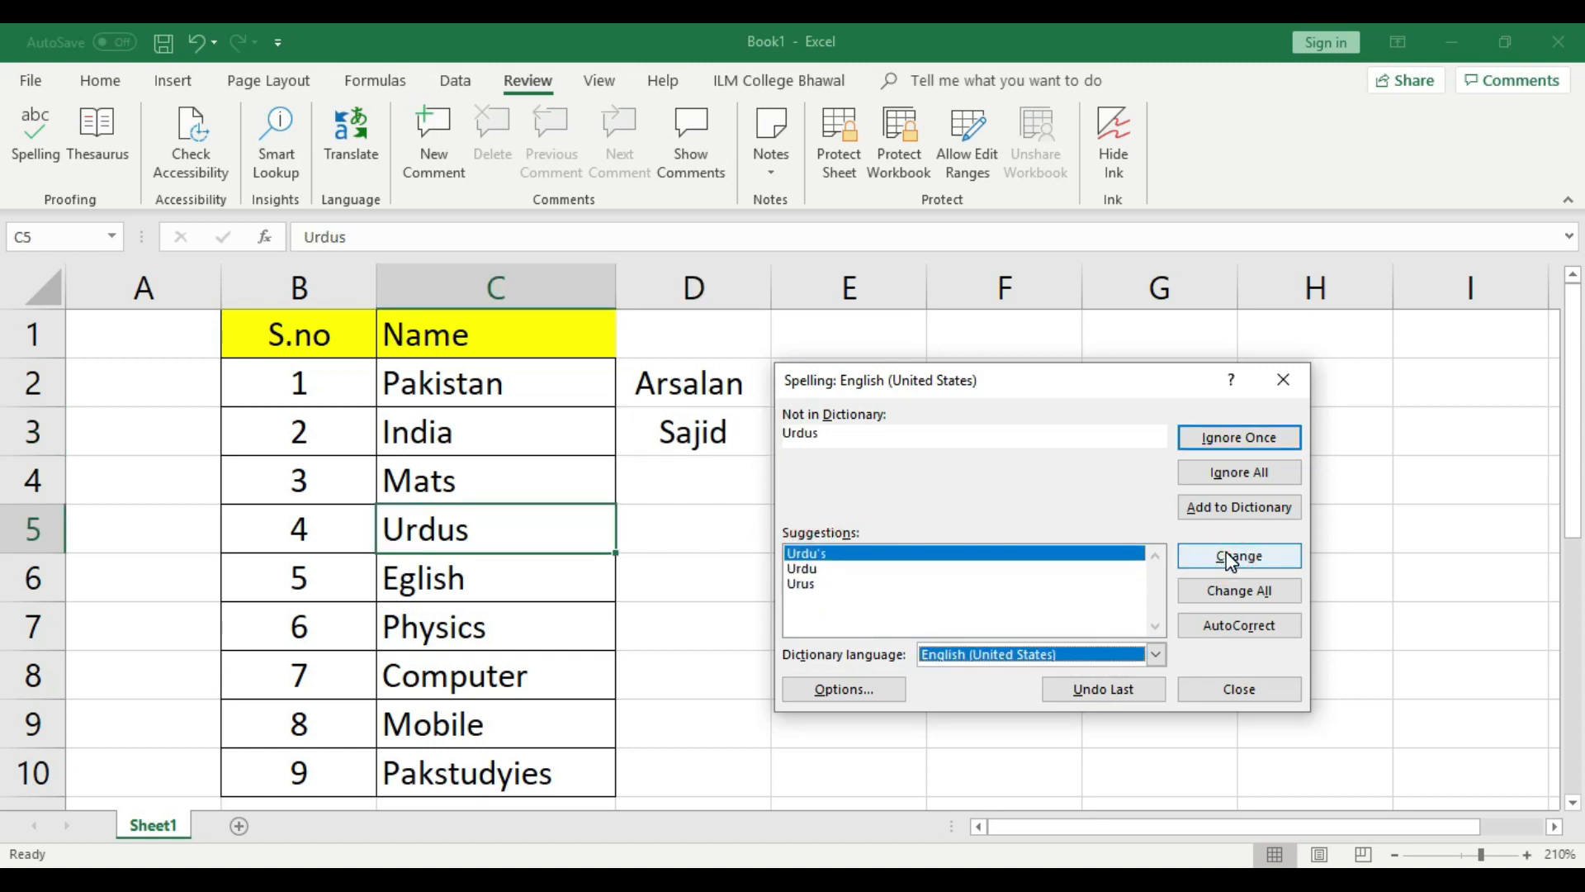
left_click(1107, 569)
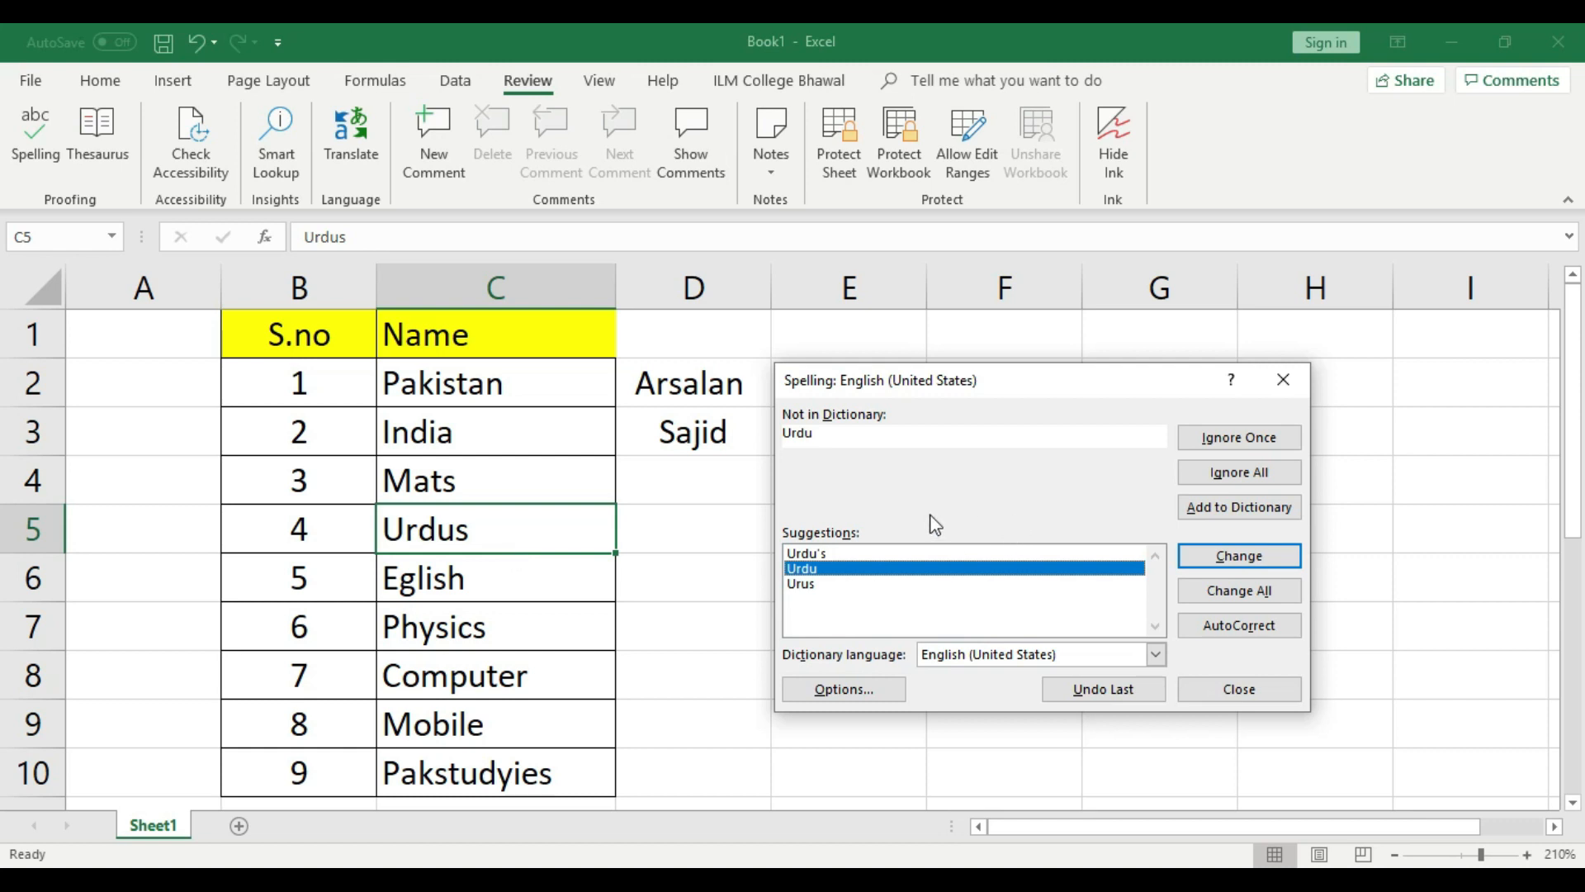
left_click(1244, 692)
left_click(813, 525)
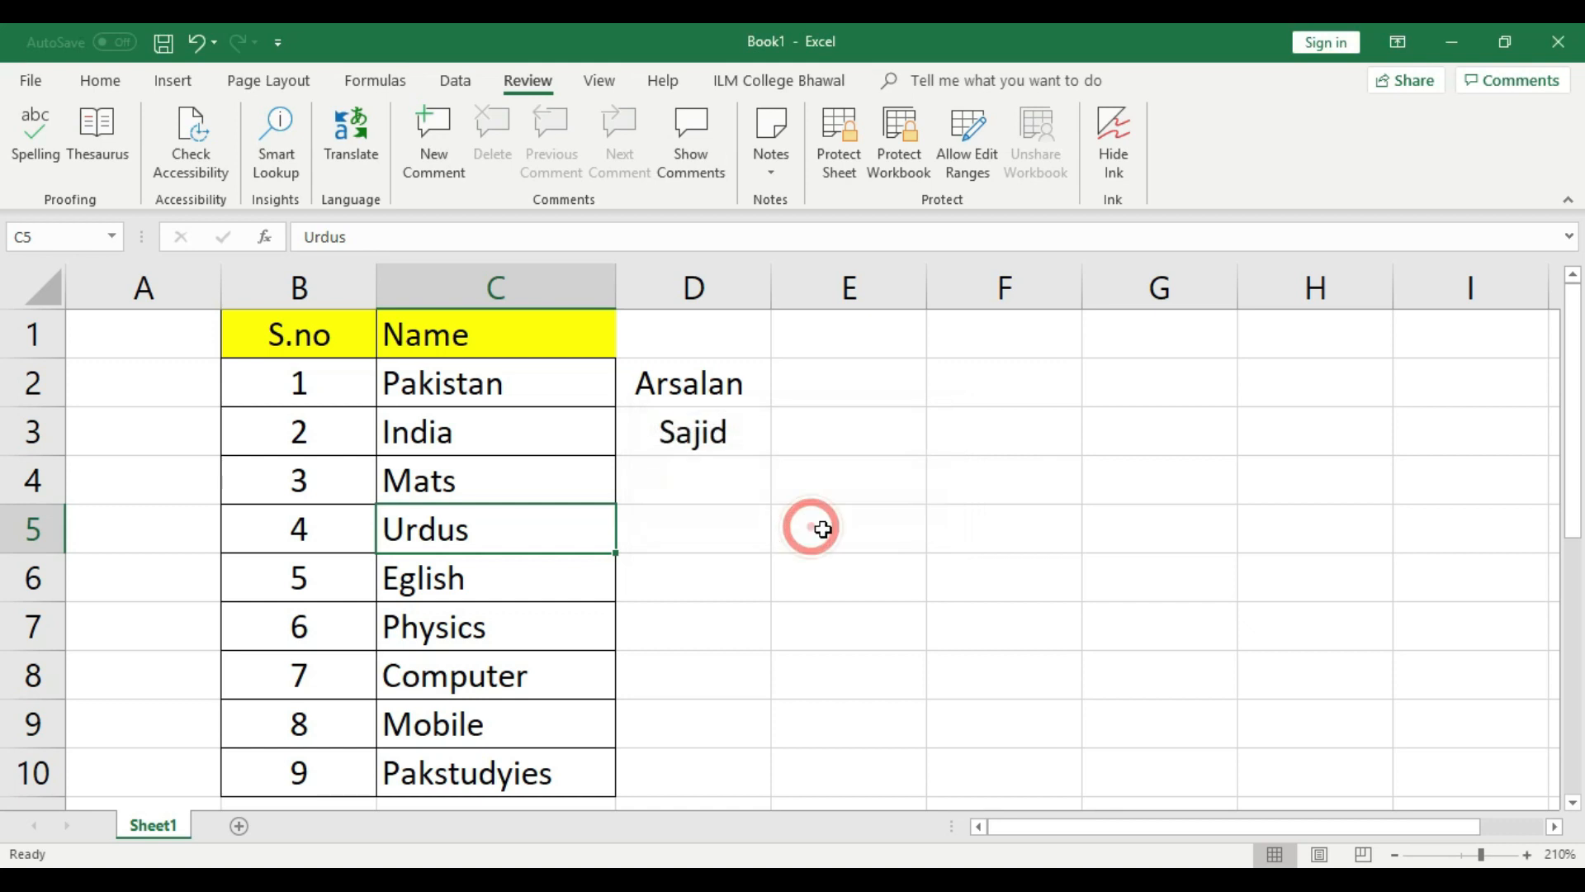
Run the spelling check and correct "Urdus" in C5 to "Urdu" and "Eglish" in C6 to "English", completing the check from the sheet's beginning.
left_click(38, 144)
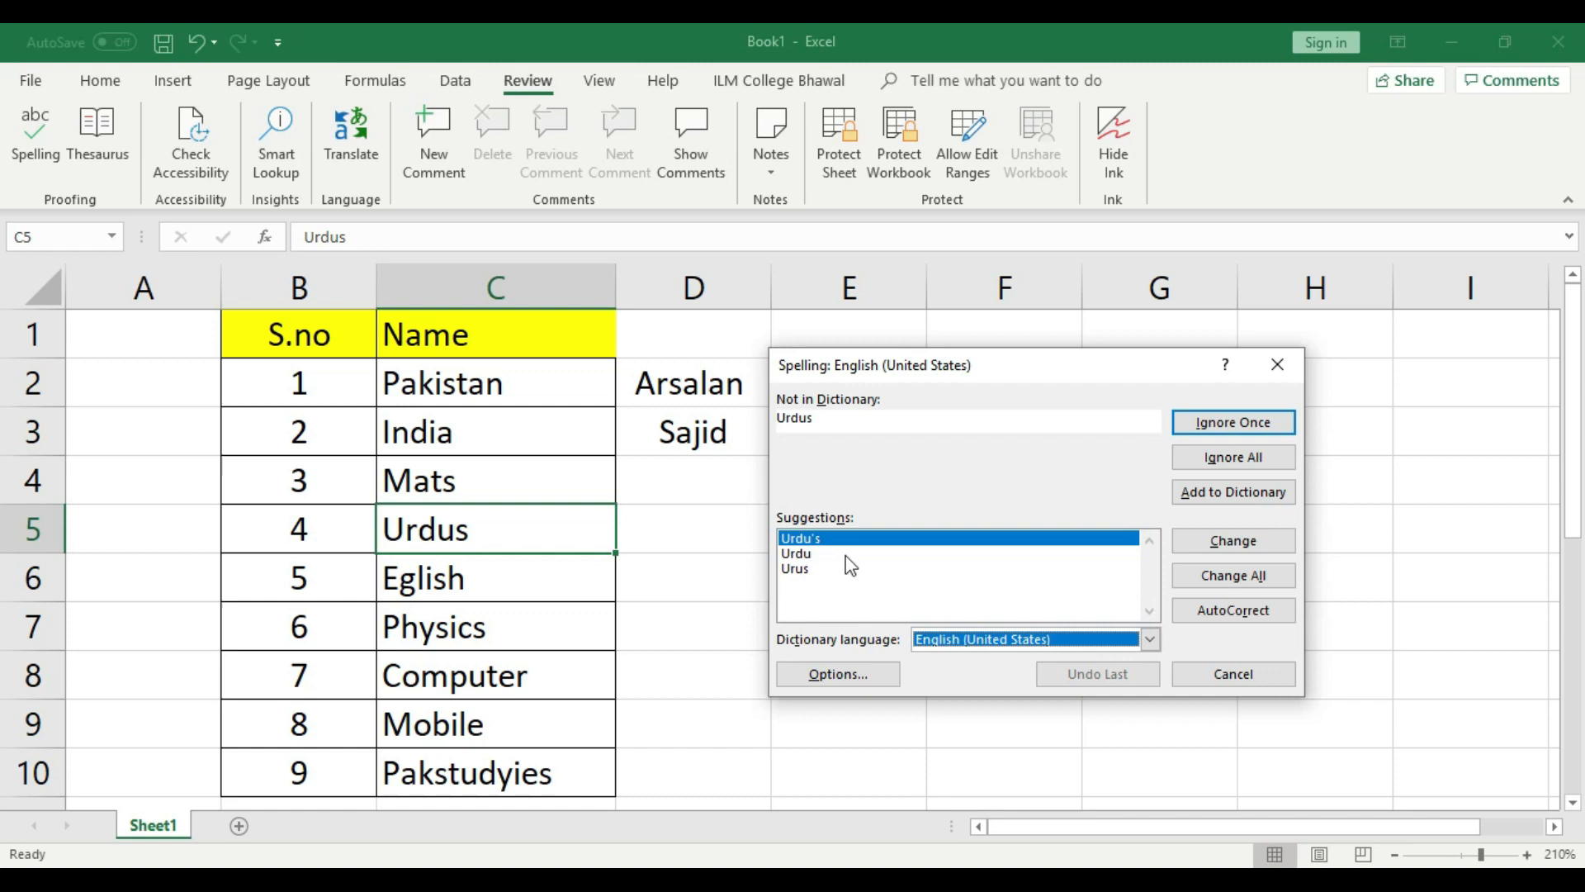
left_click(799, 553)
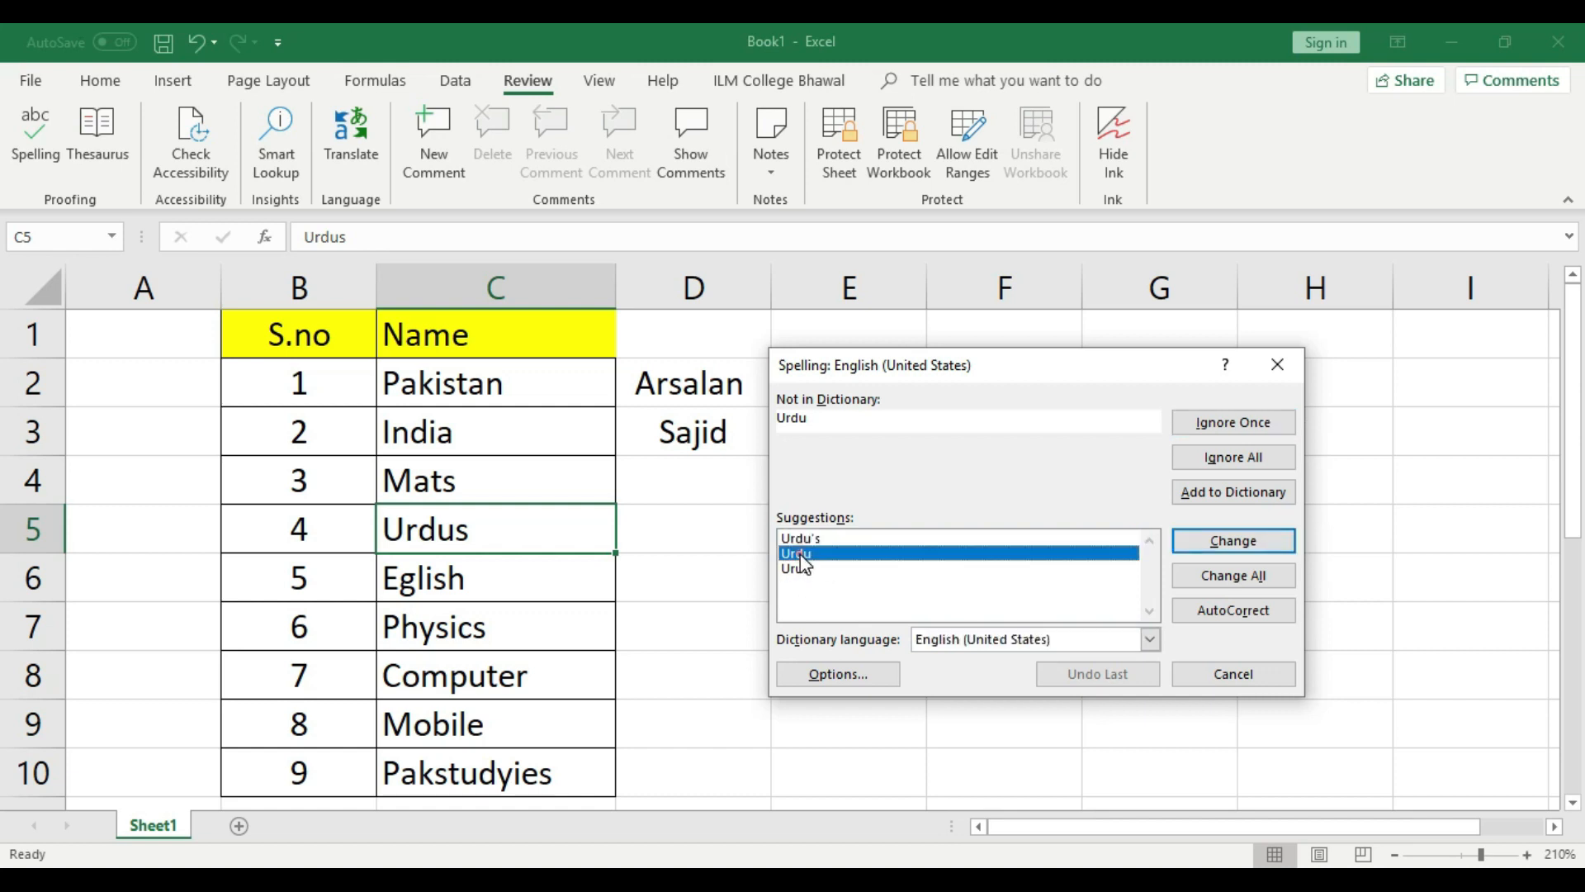
left_click(1229, 544)
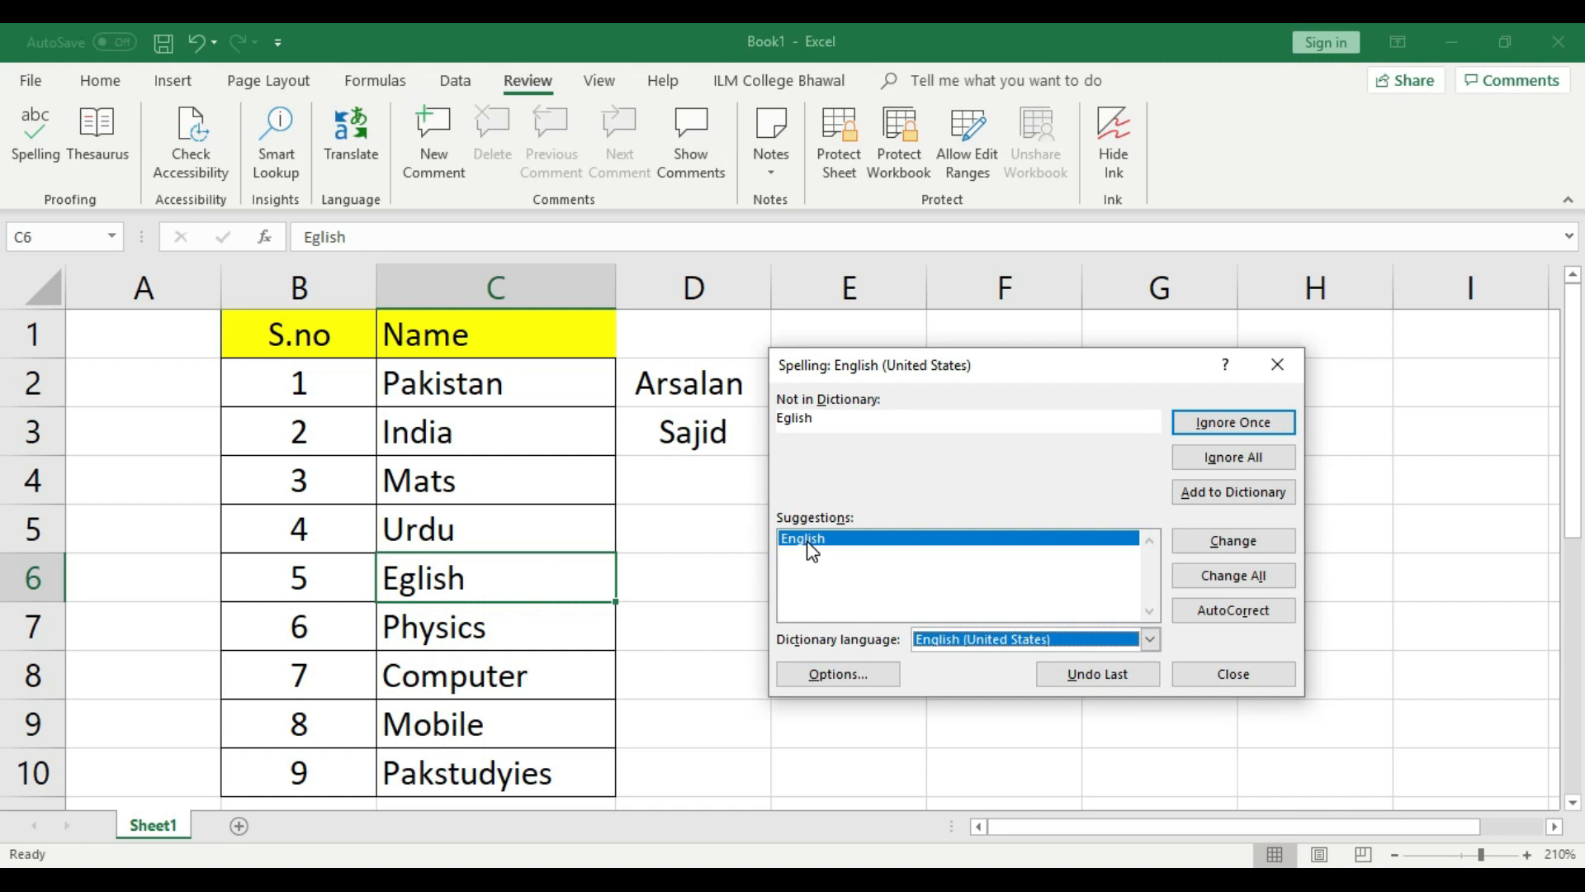
left_click(1233, 541)
left_click(751, 522)
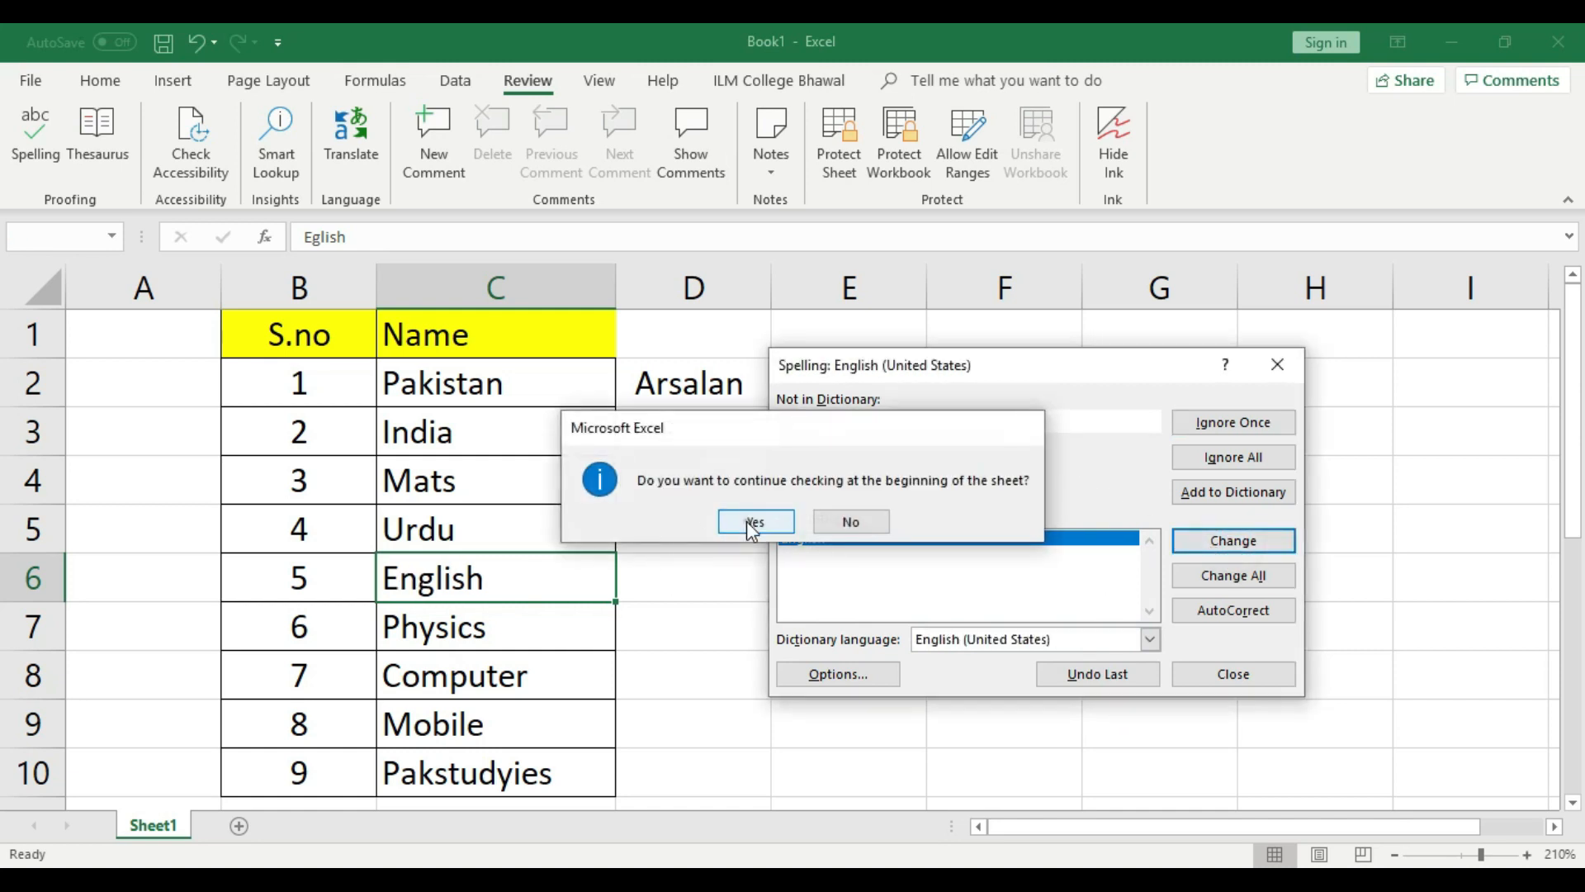
left_click(807, 533)
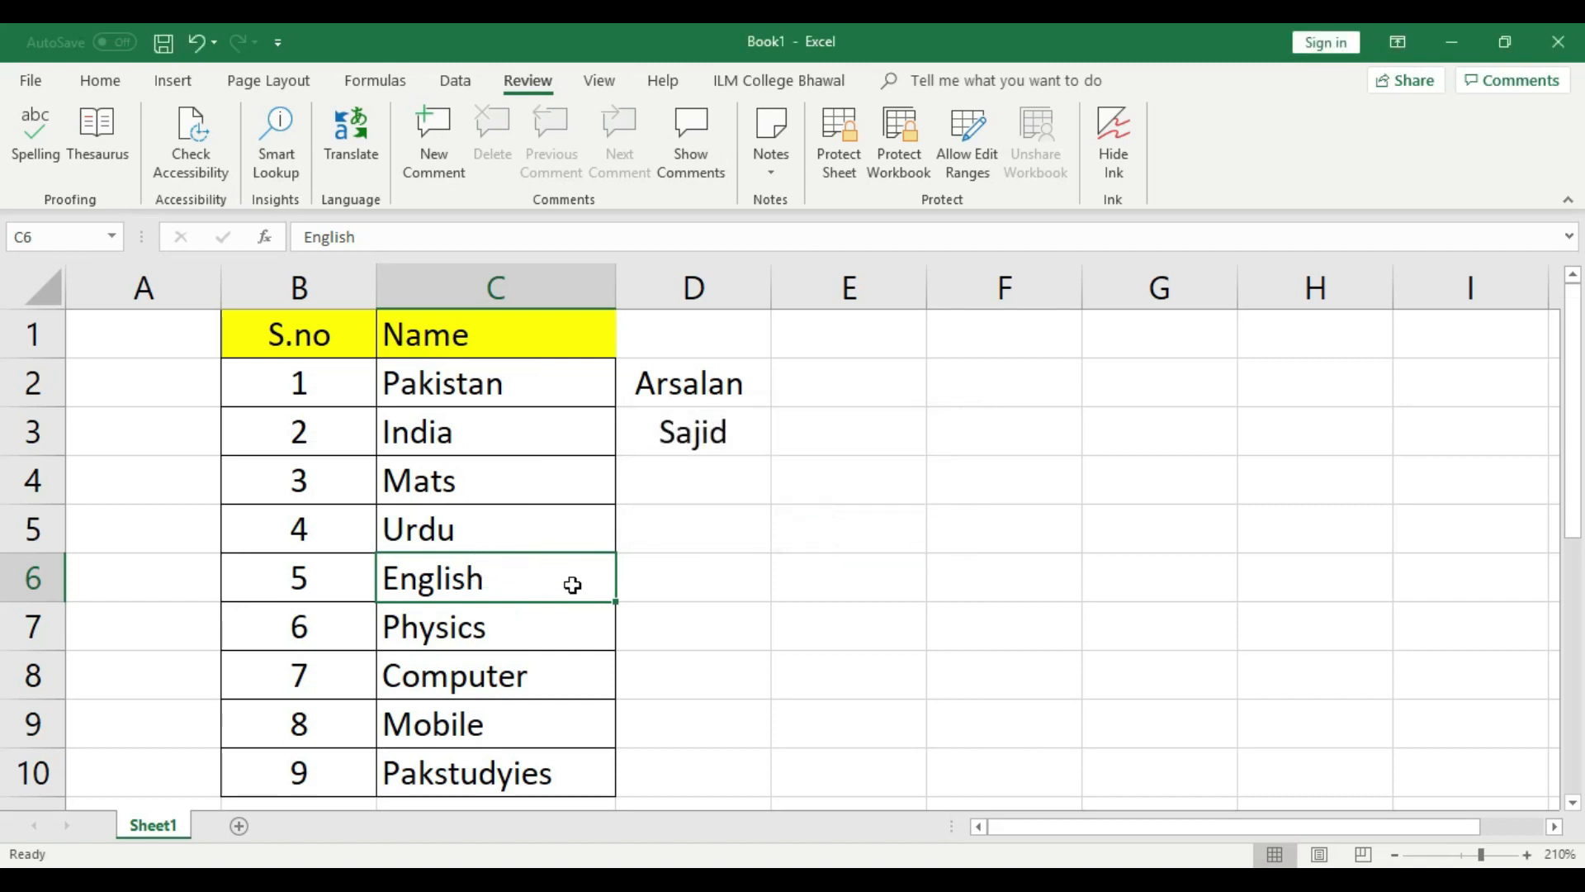
Recheck the spelling of the whole sheet, continuing from its beginning, to look for remaining errors.
left_click(42, 152)
left_click(747, 520)
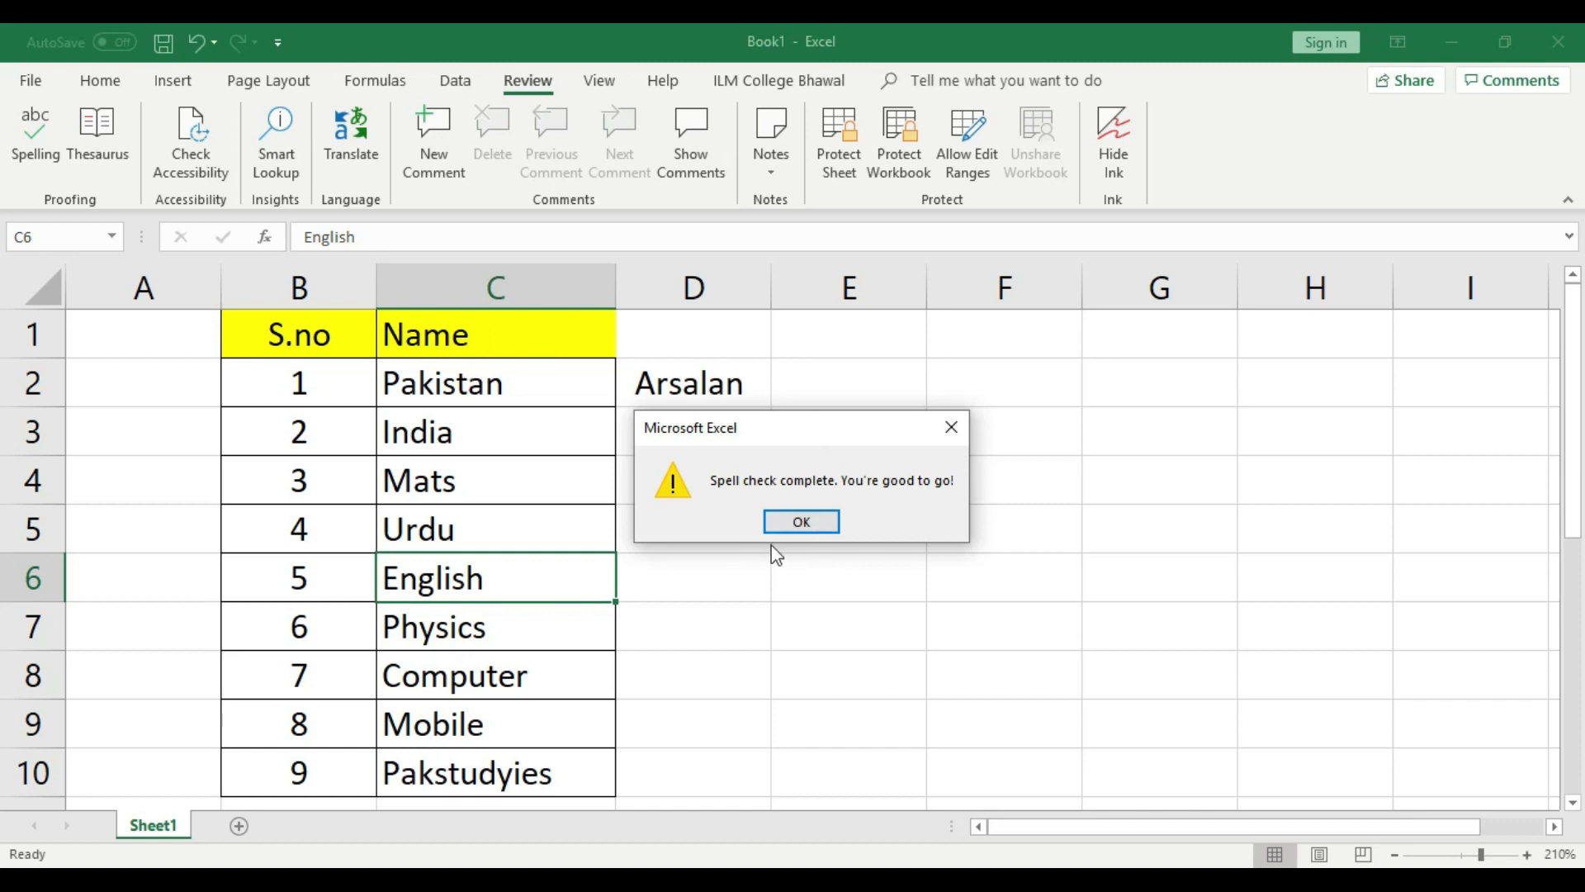
left_click(800, 522)
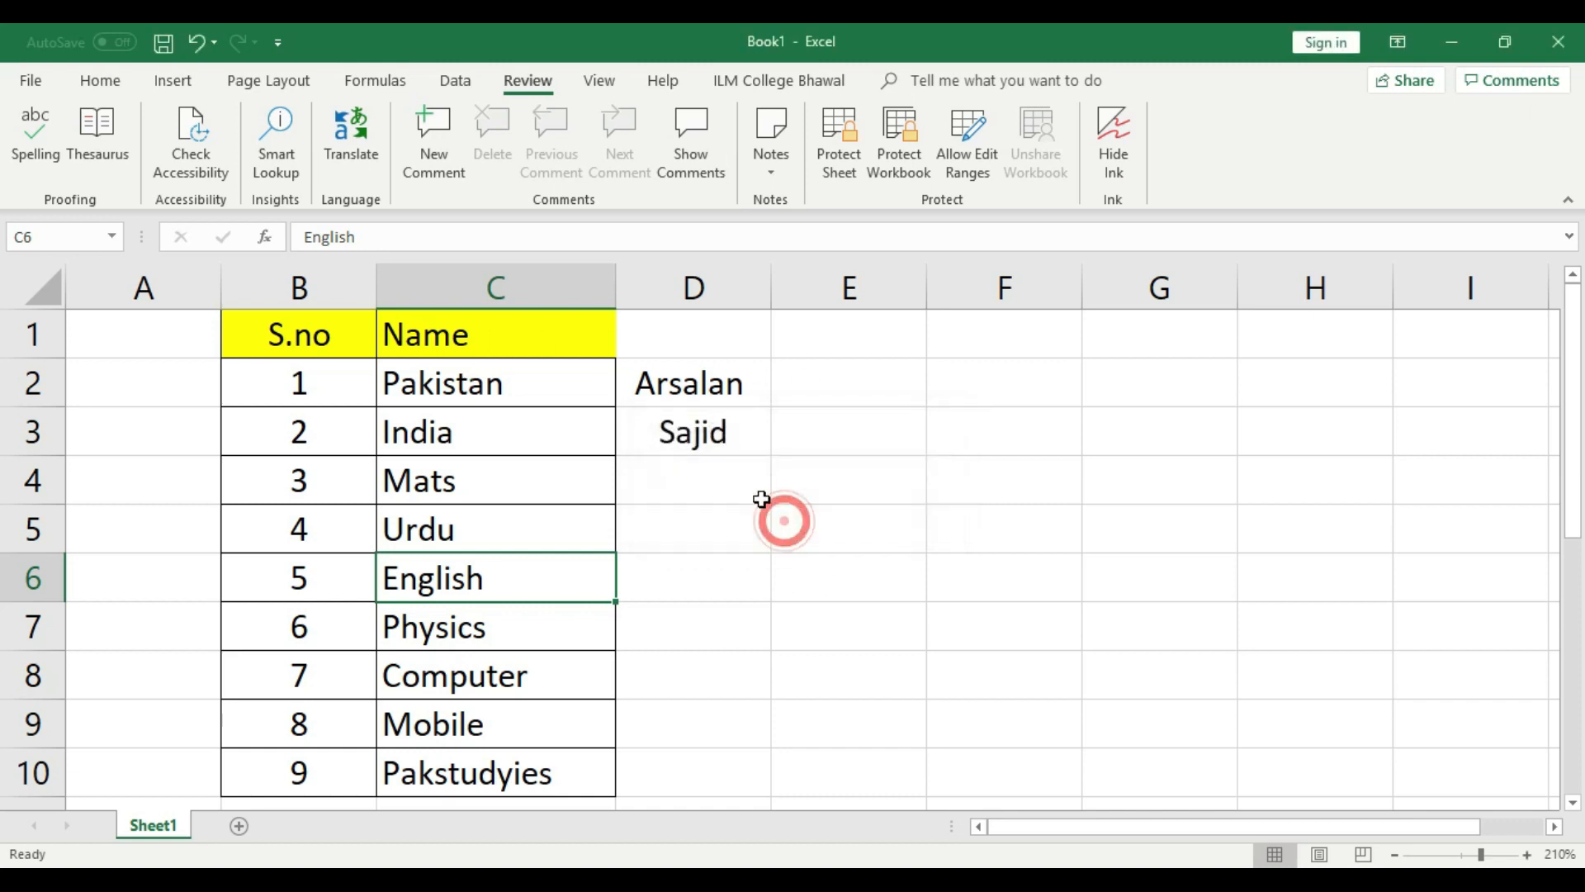
Enter the misspelled word "Calculatmr" in cell E2 and fit the width of column E to its content.
left_click(748, 496)
left_click(836, 489)
left_click(850, 382)
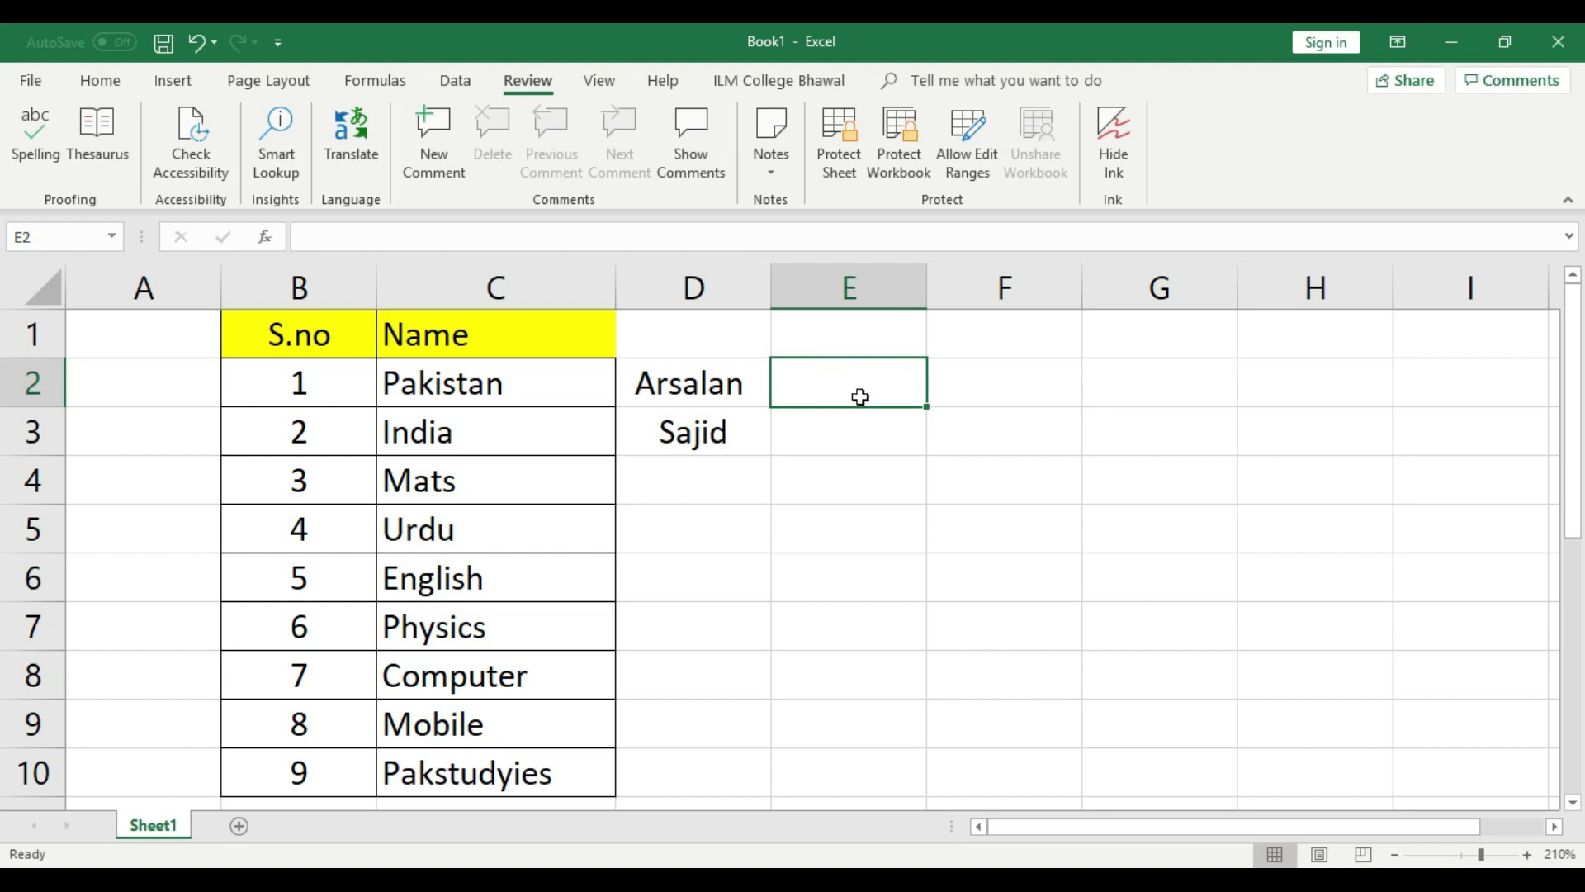
type("Cal")
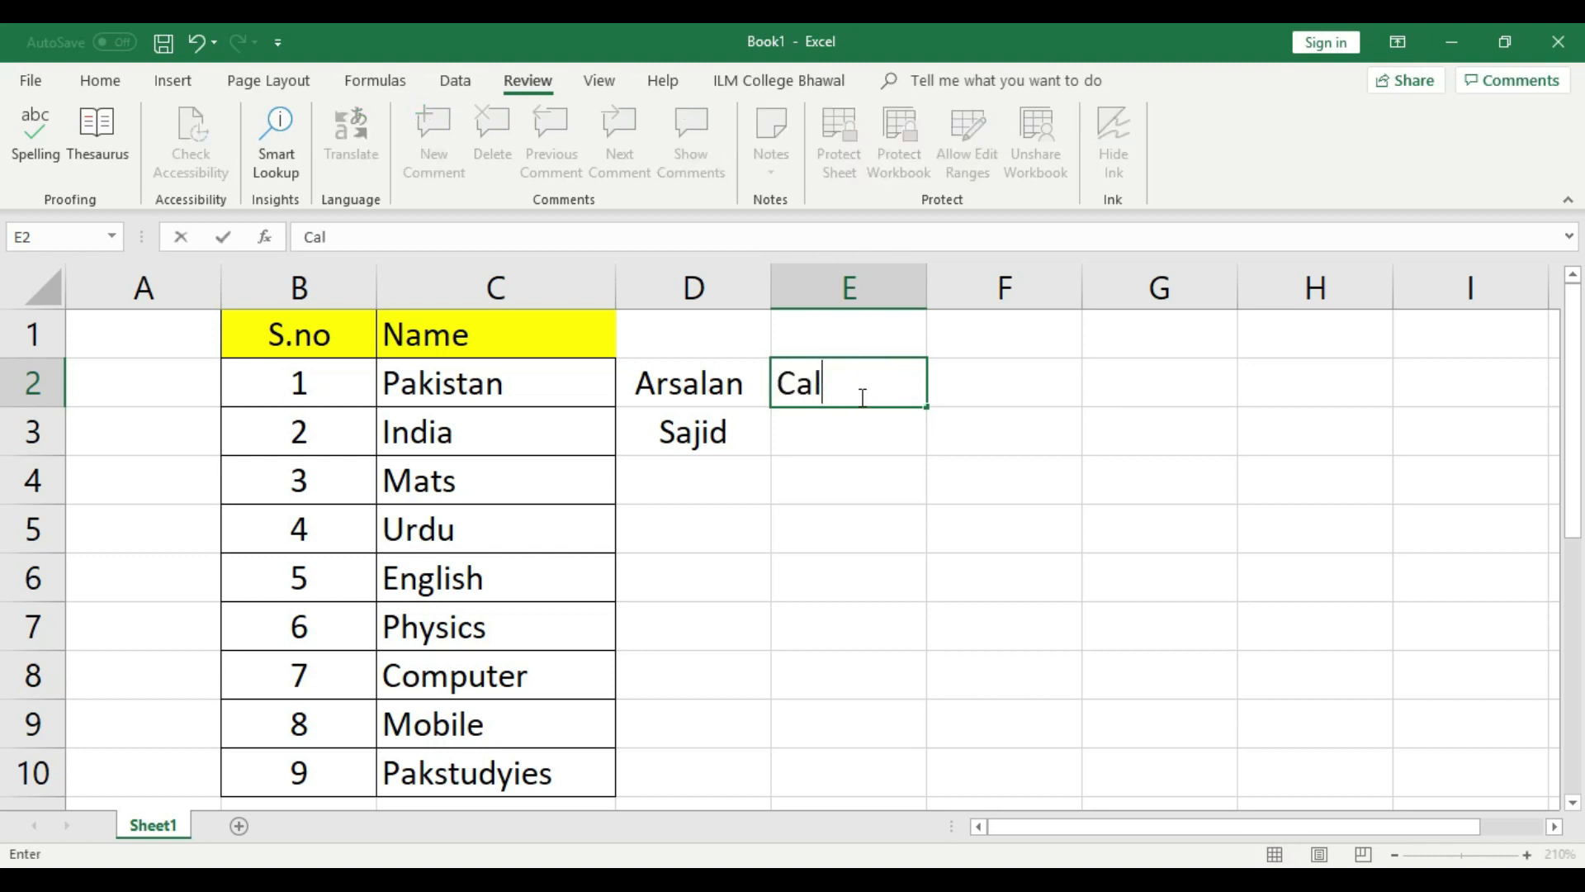
type("culator")
key("BackSpace")
key("BackSpace")
type("mr")
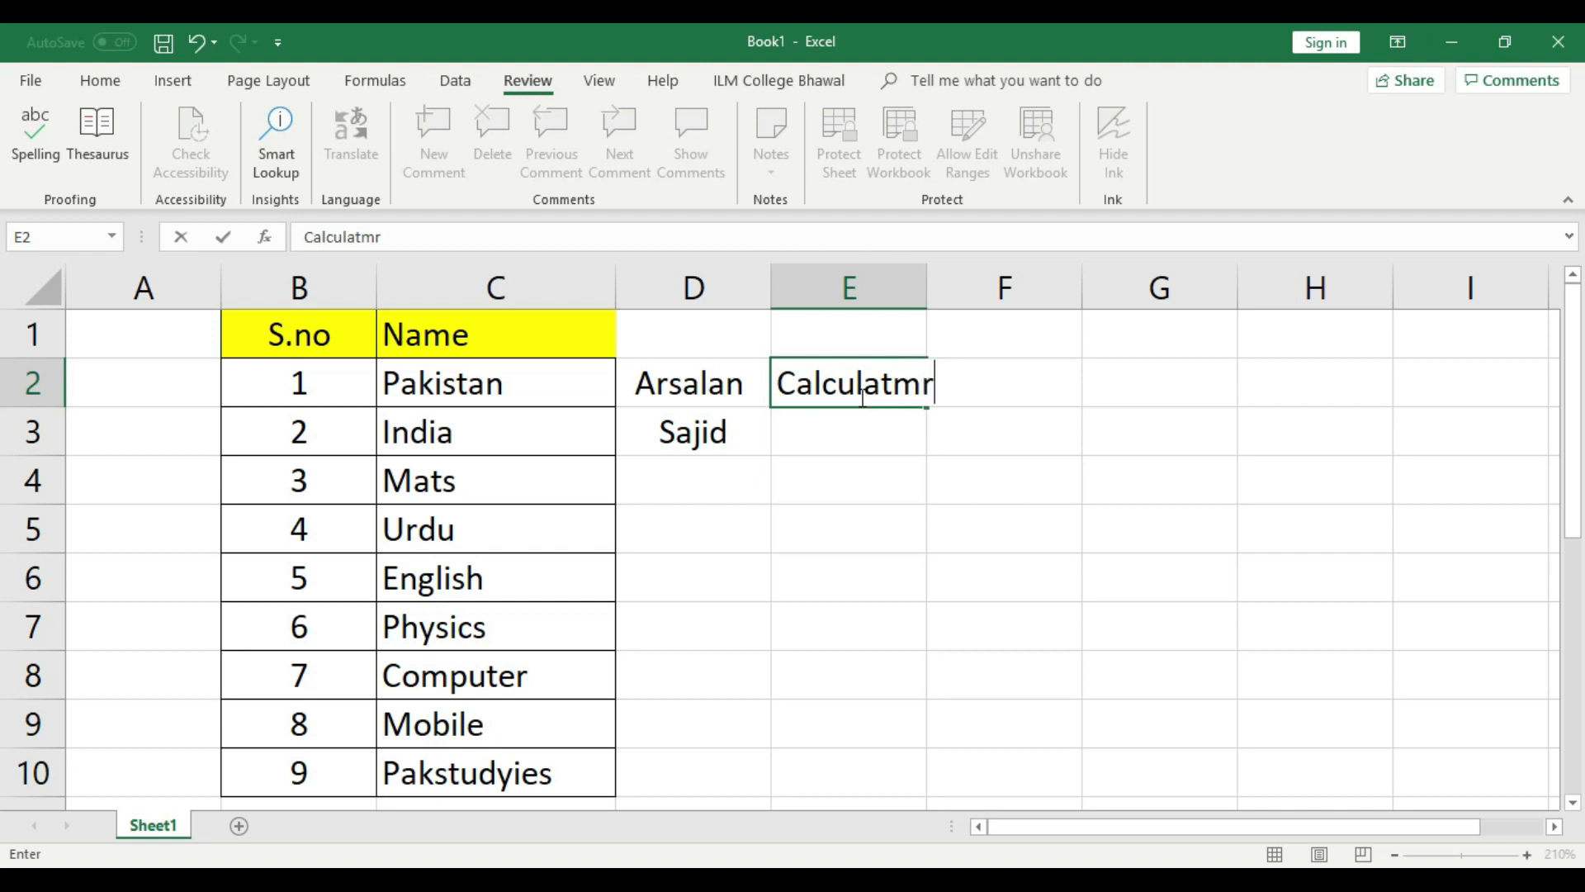
left_click(859, 461)
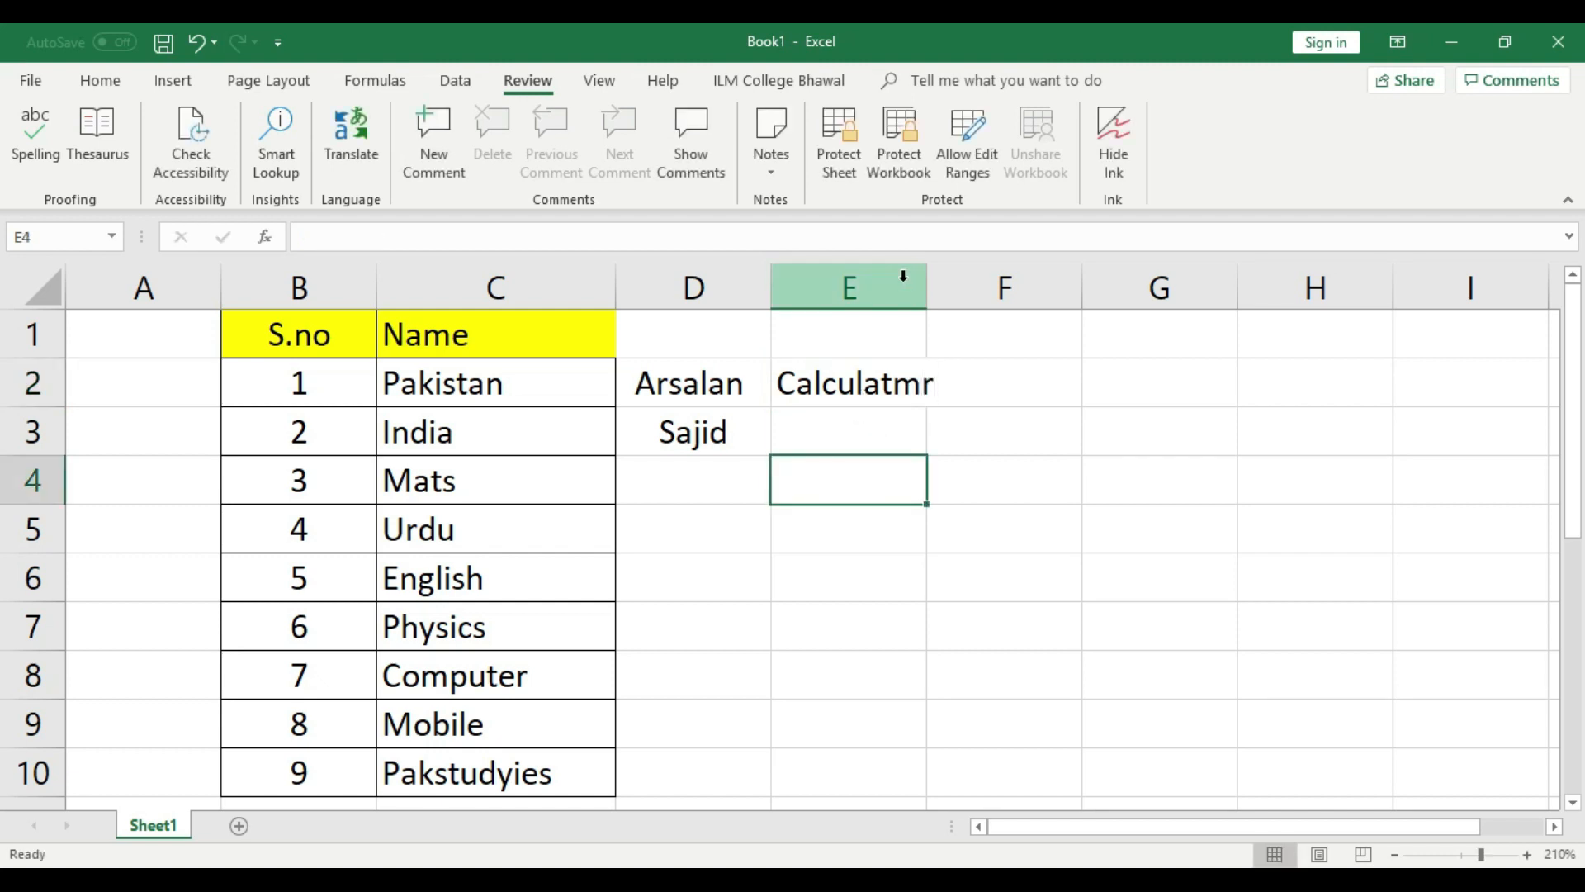
double_click(929, 280)
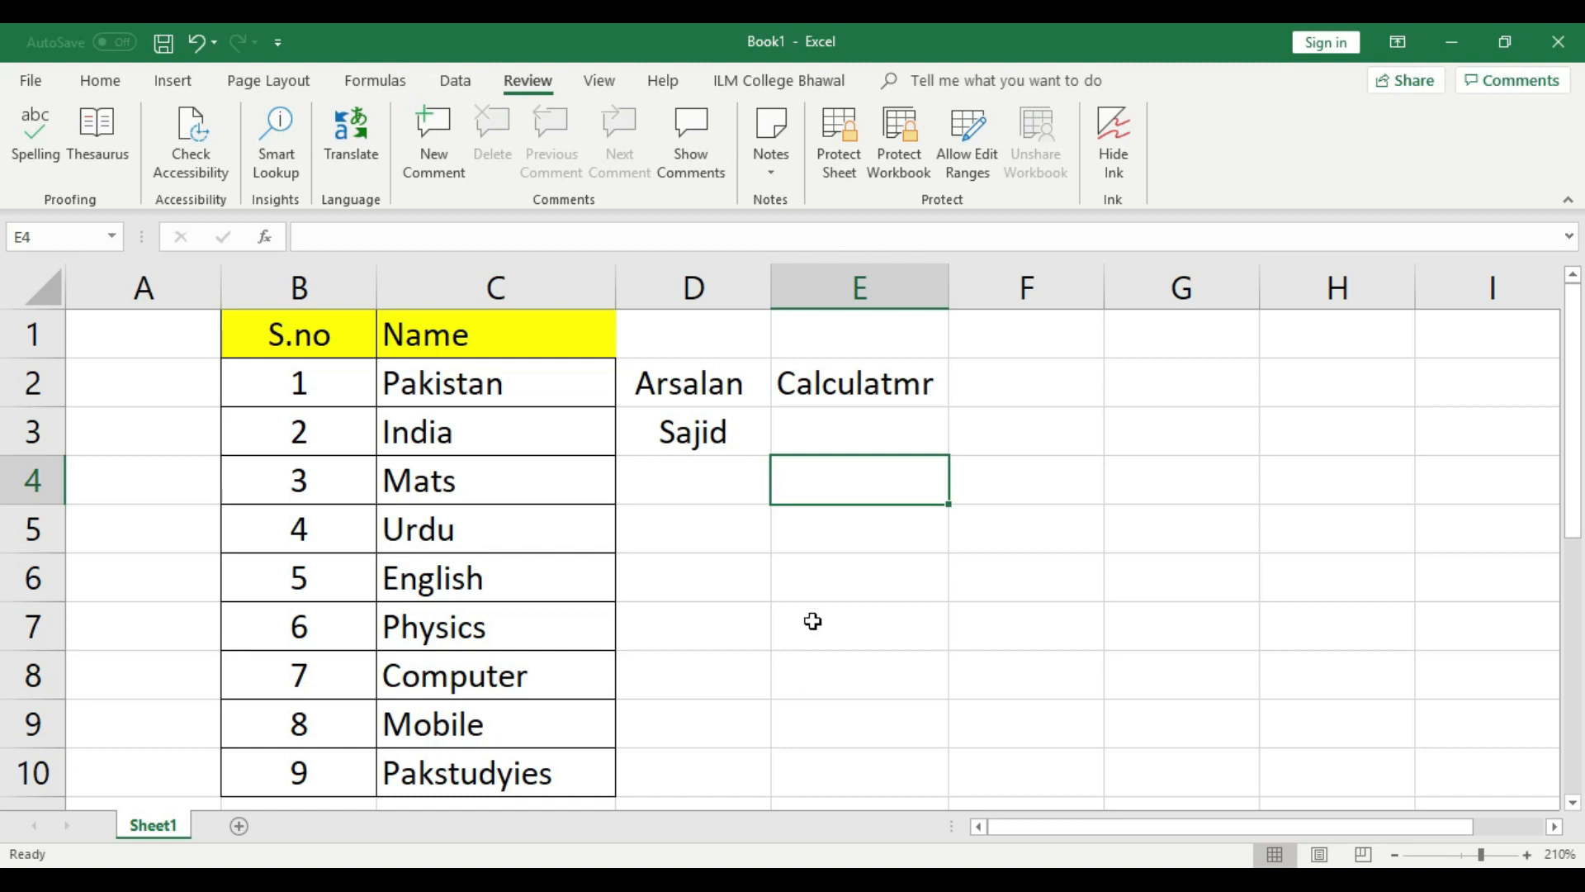
Run the spelling check from the beginning of the sheet and replace "Calculatmr" in E2 with the suggestion "Calculator".
left_click(40, 147)
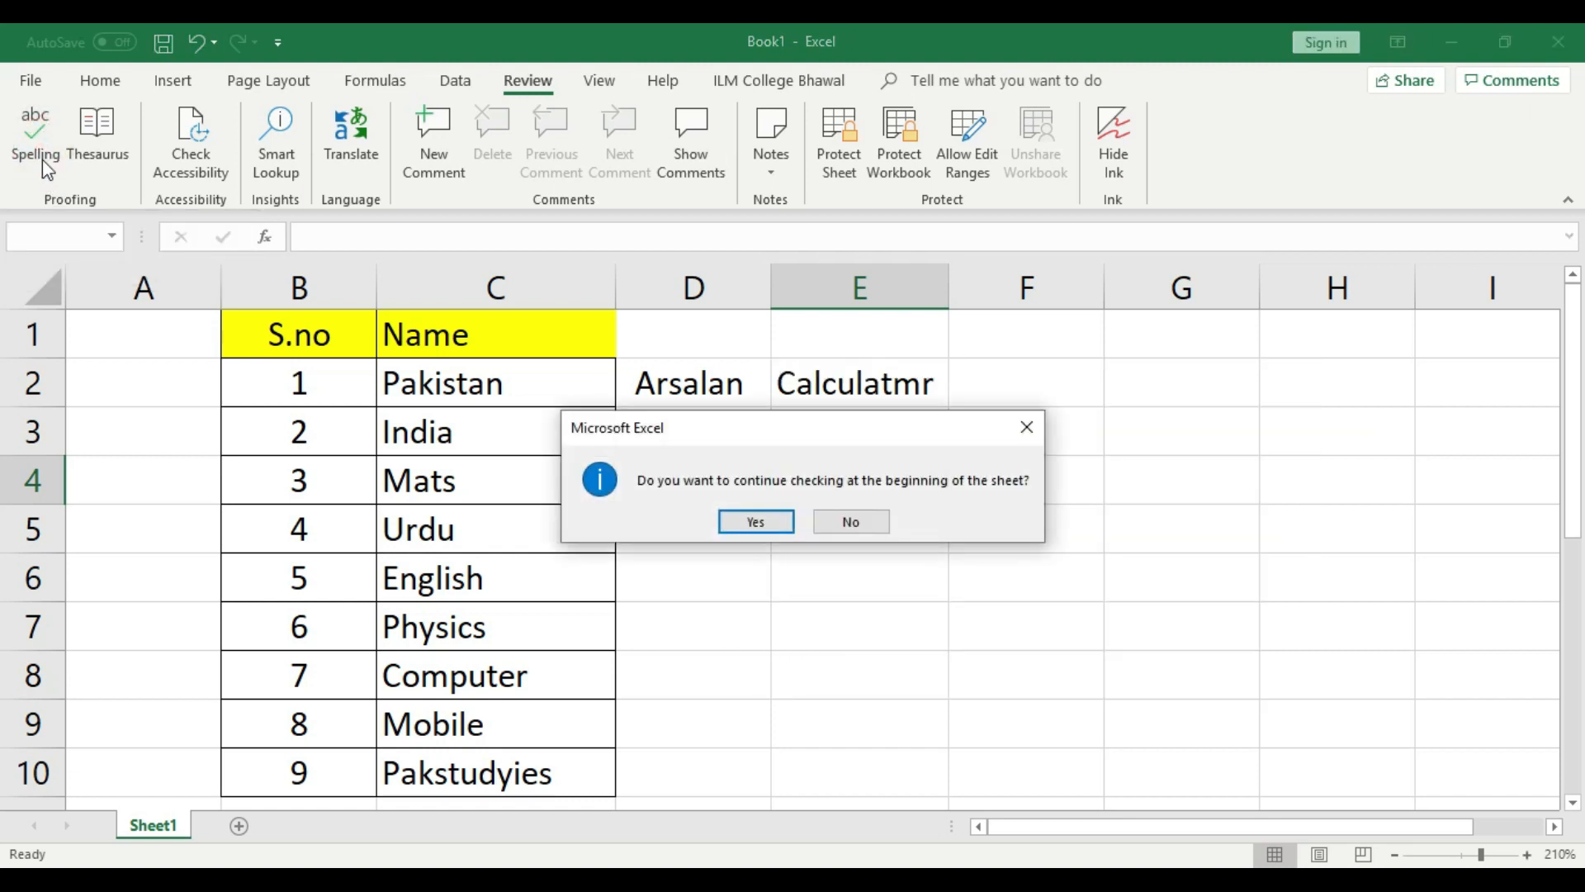
left_click(757, 522)
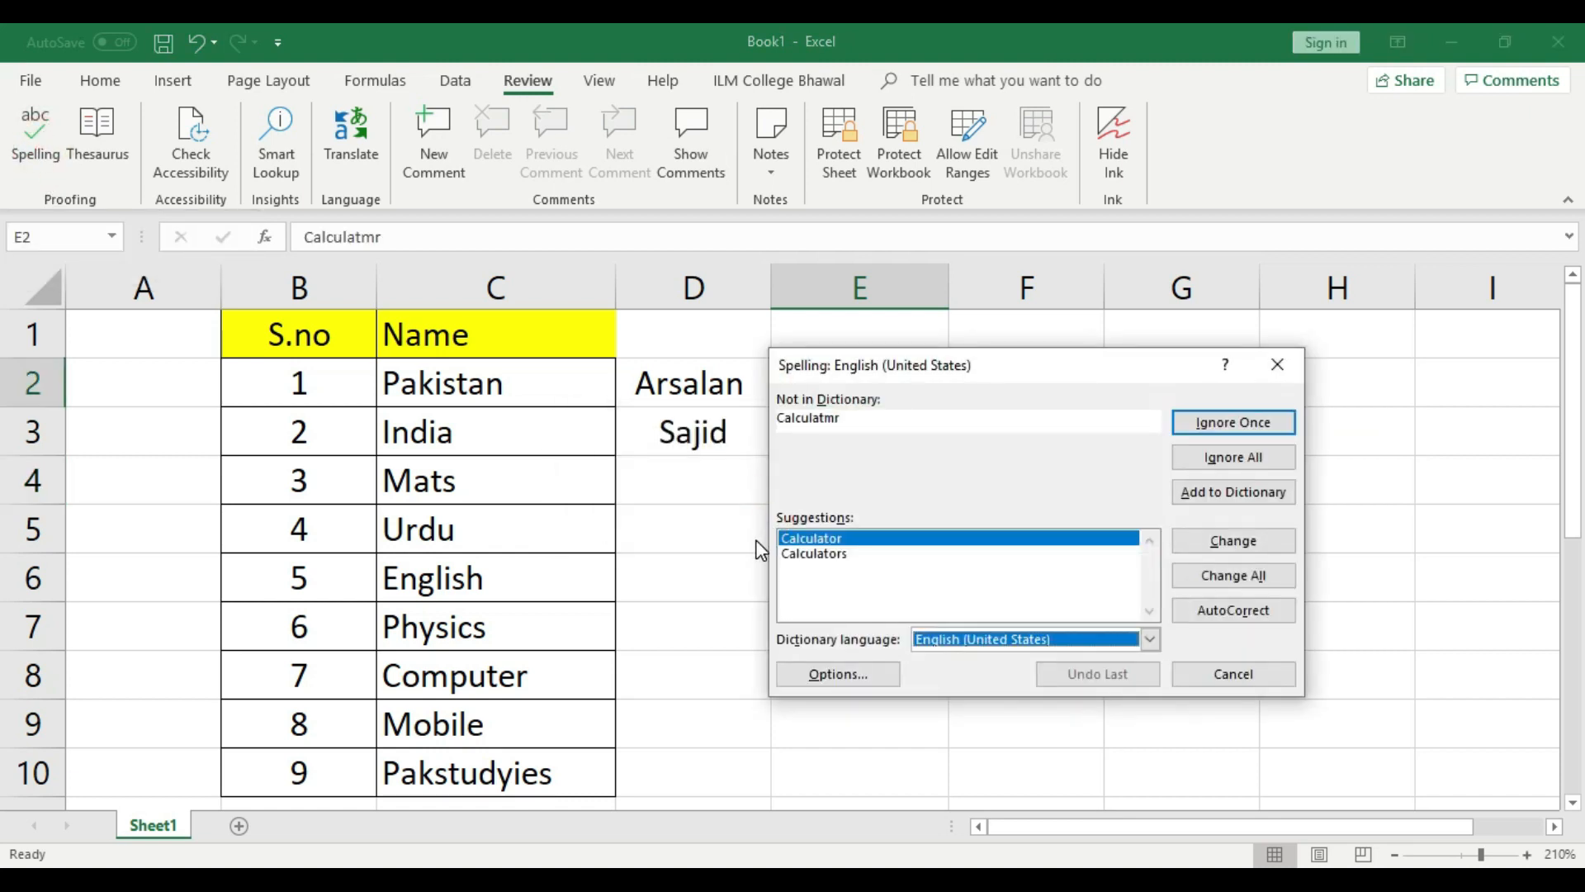
left_click_drag(895, 361, 529, 456)
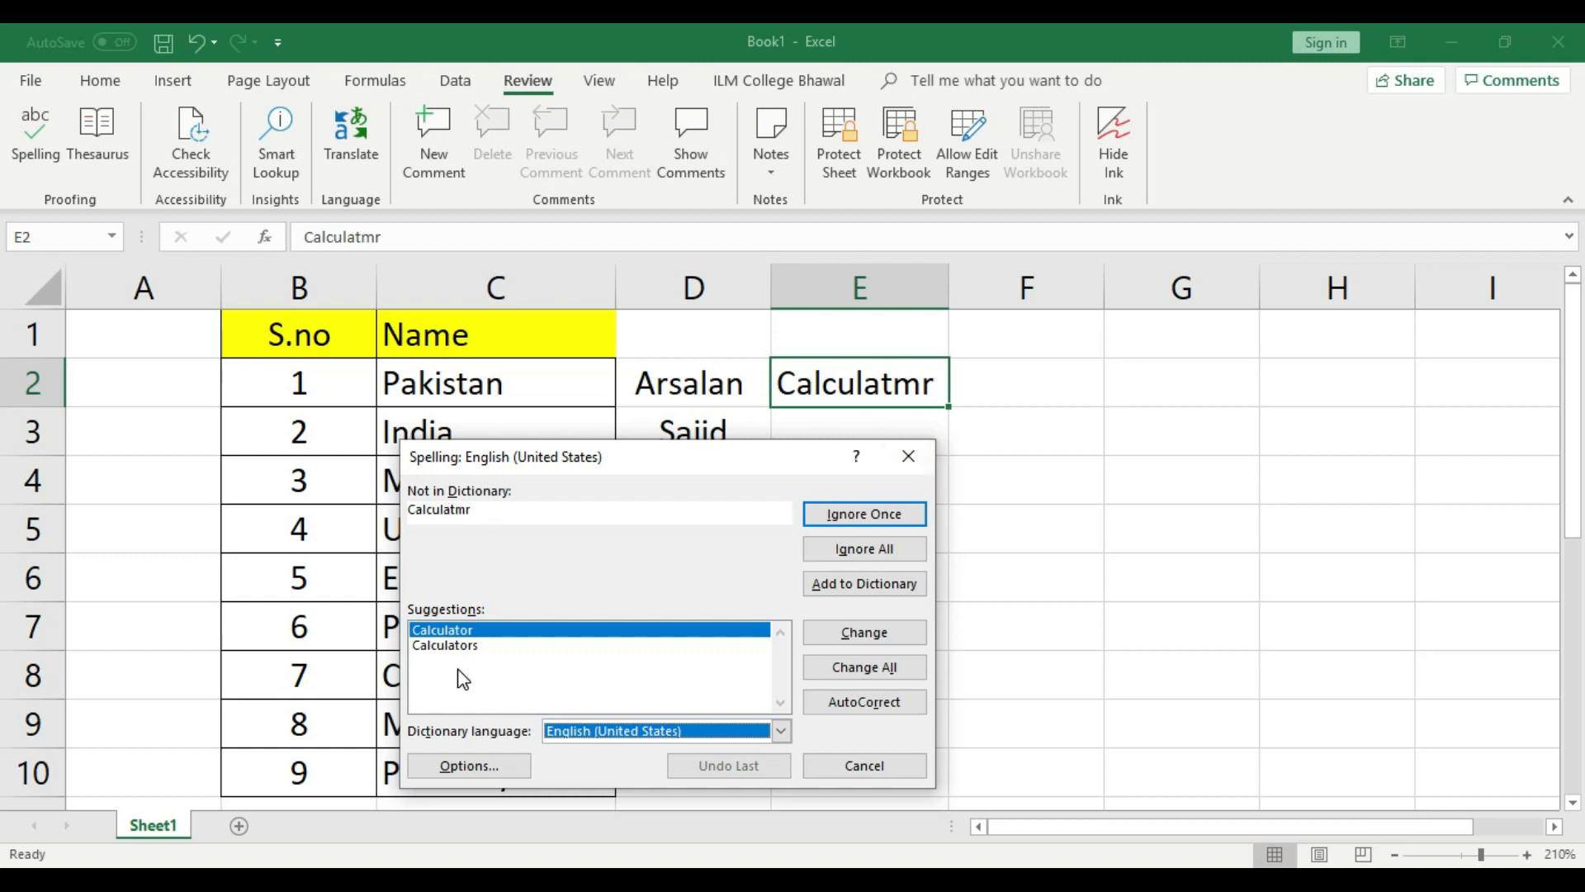
left_click(499, 646)
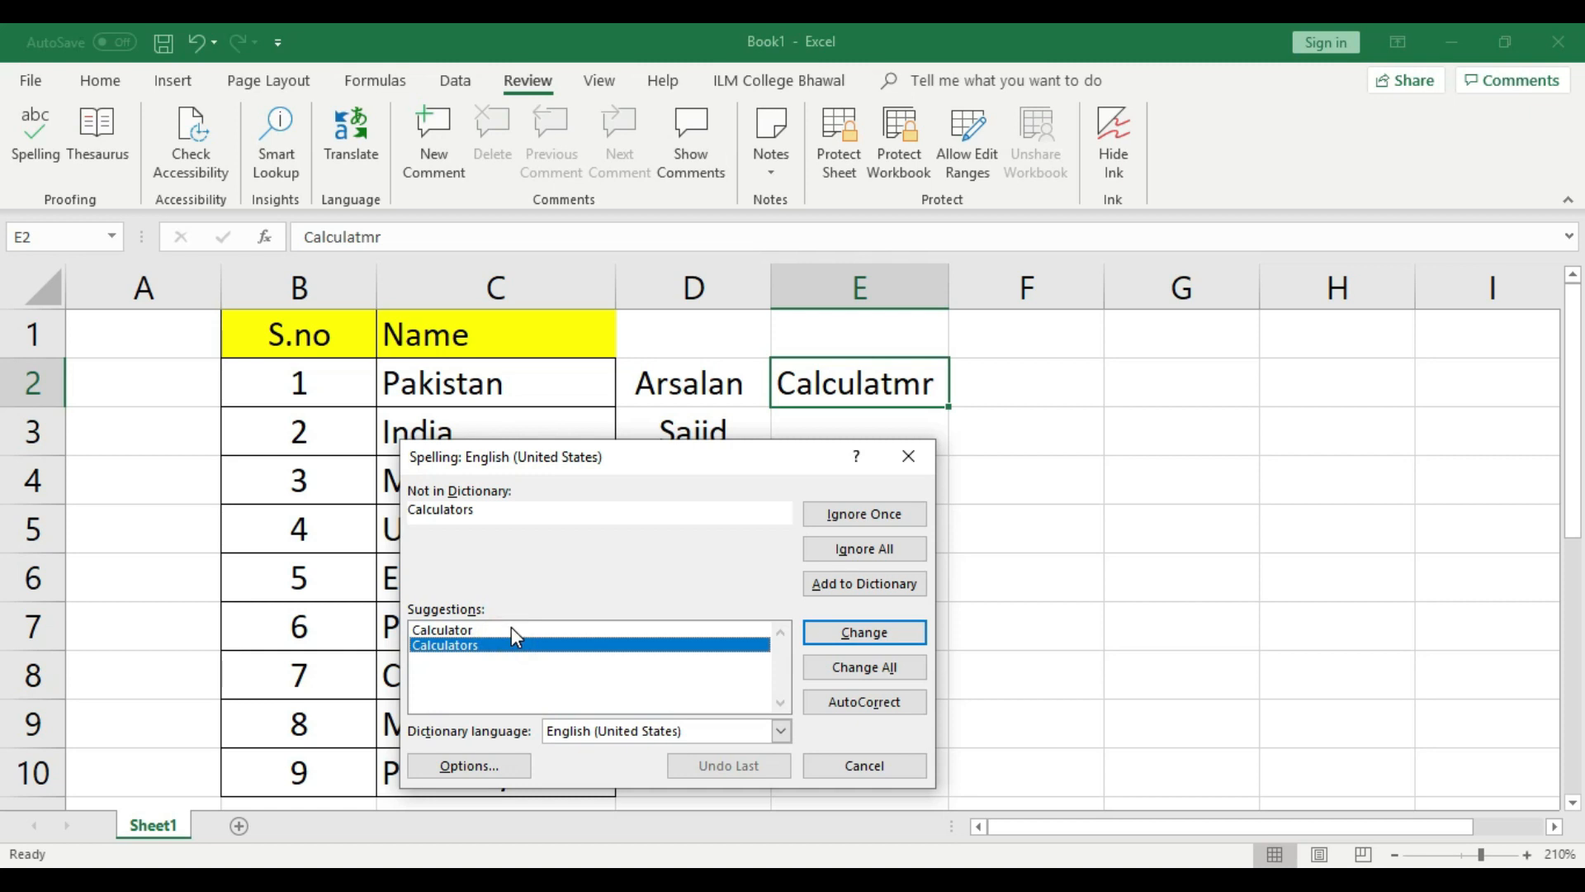
left_click(512, 629)
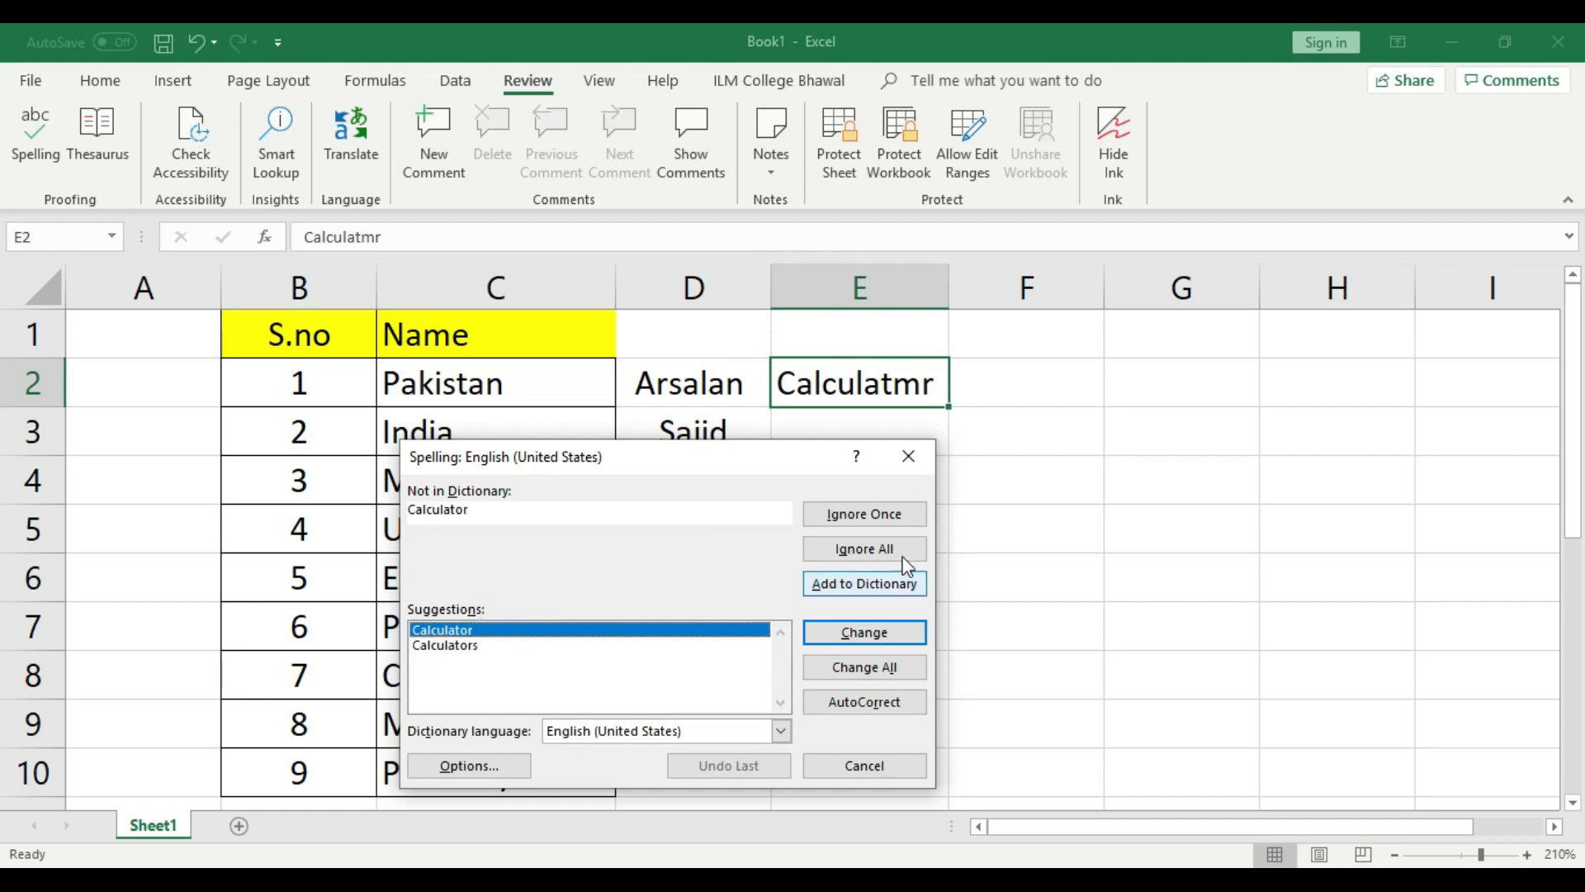
left_click(864, 632)
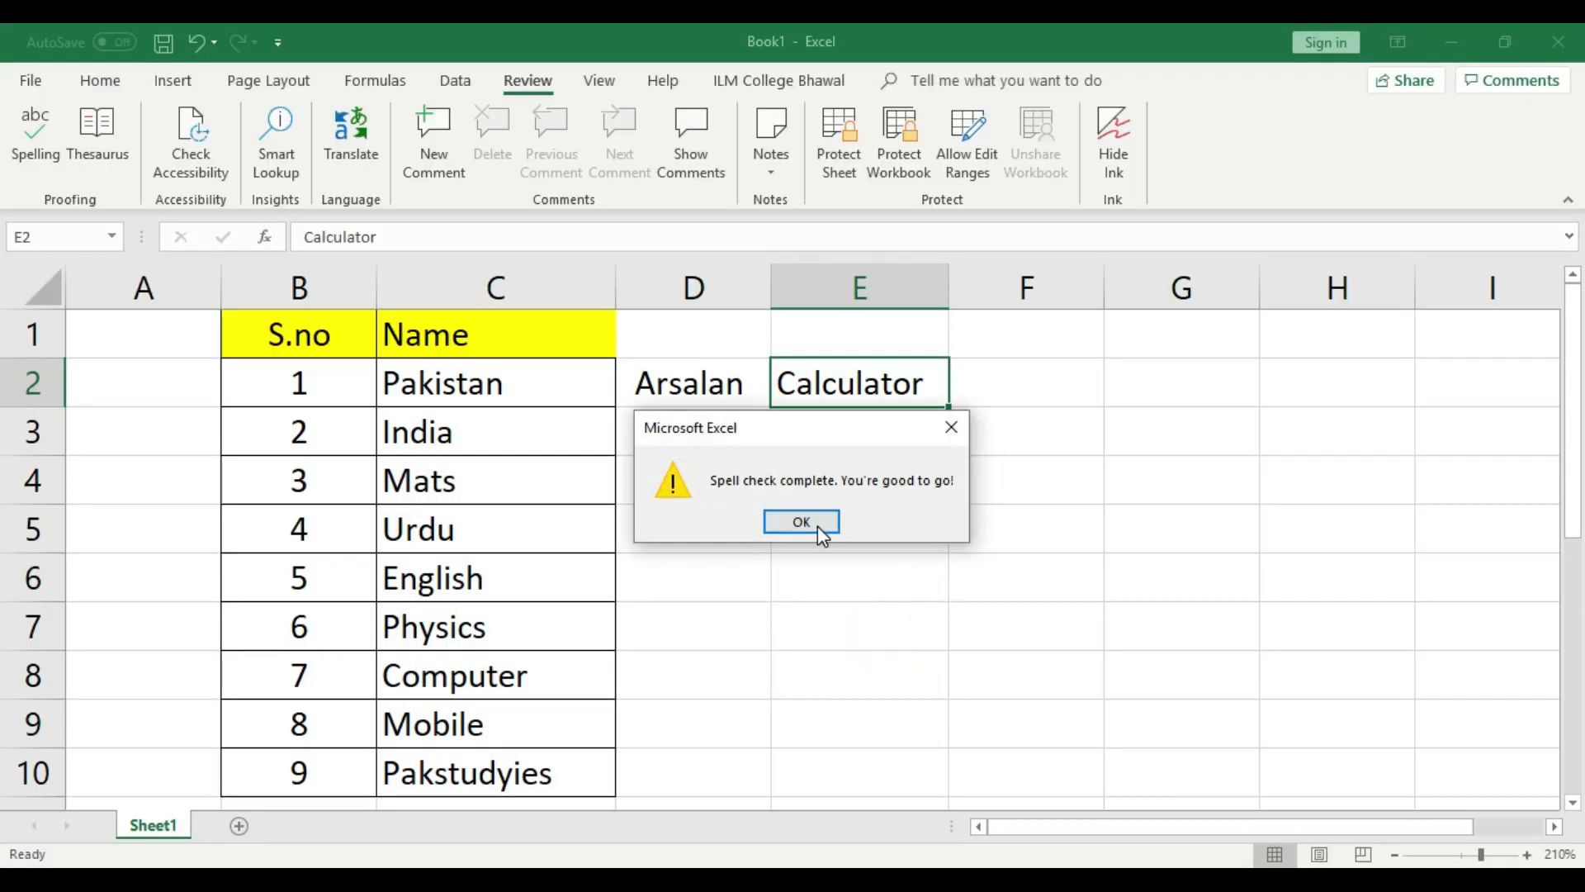
Close the completed spelling check and enter a misspelled first name ending in "ii" in cell E5.
left_click(800, 521)
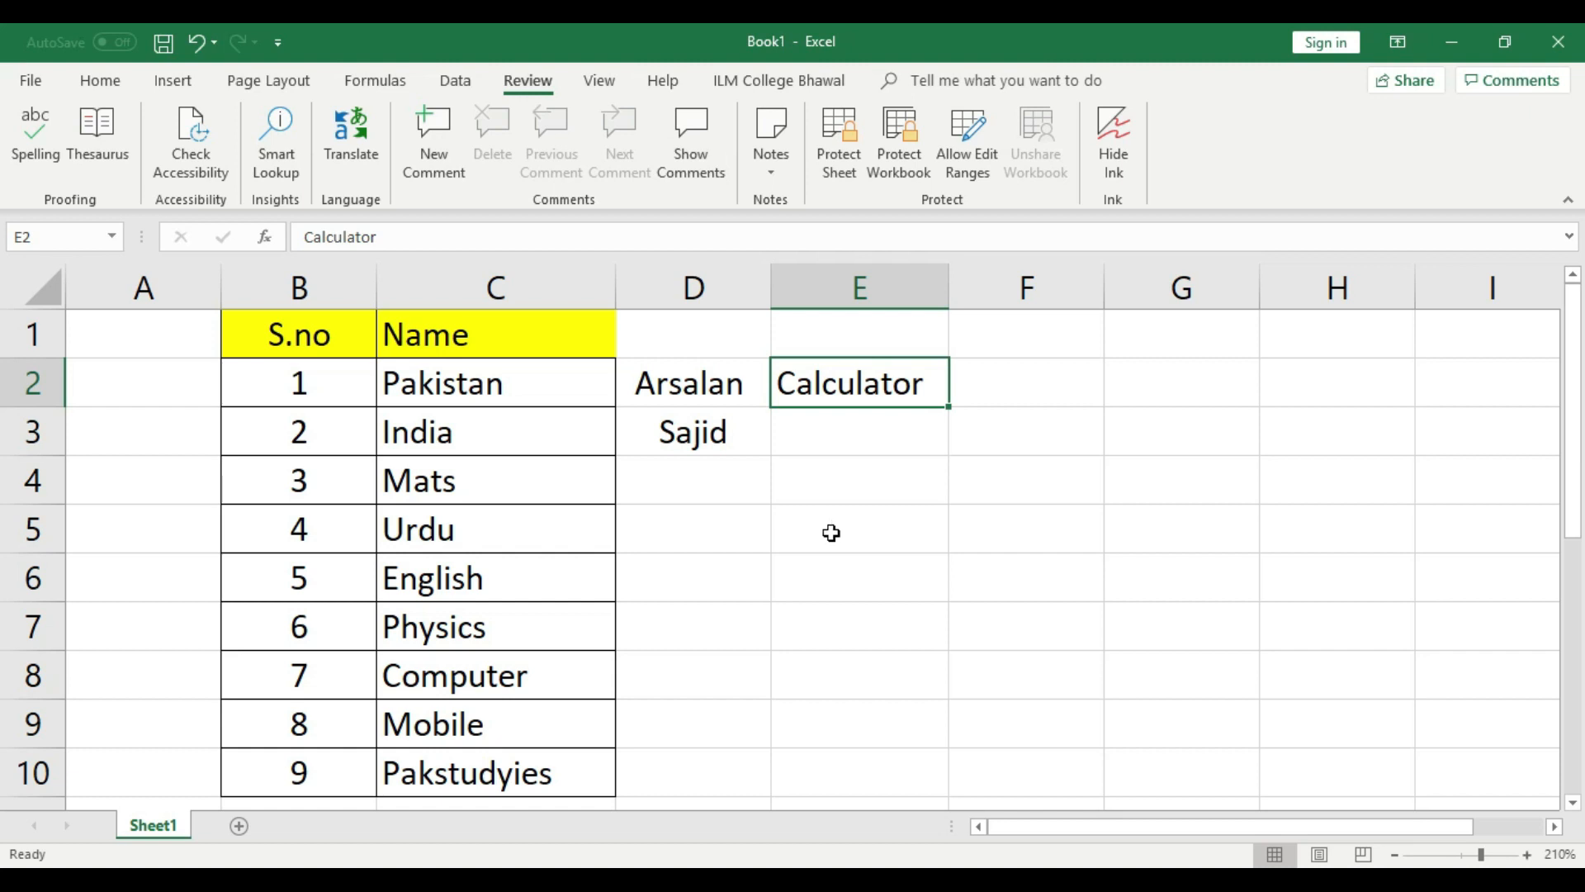
left_click(834, 533)
type("Ali ")
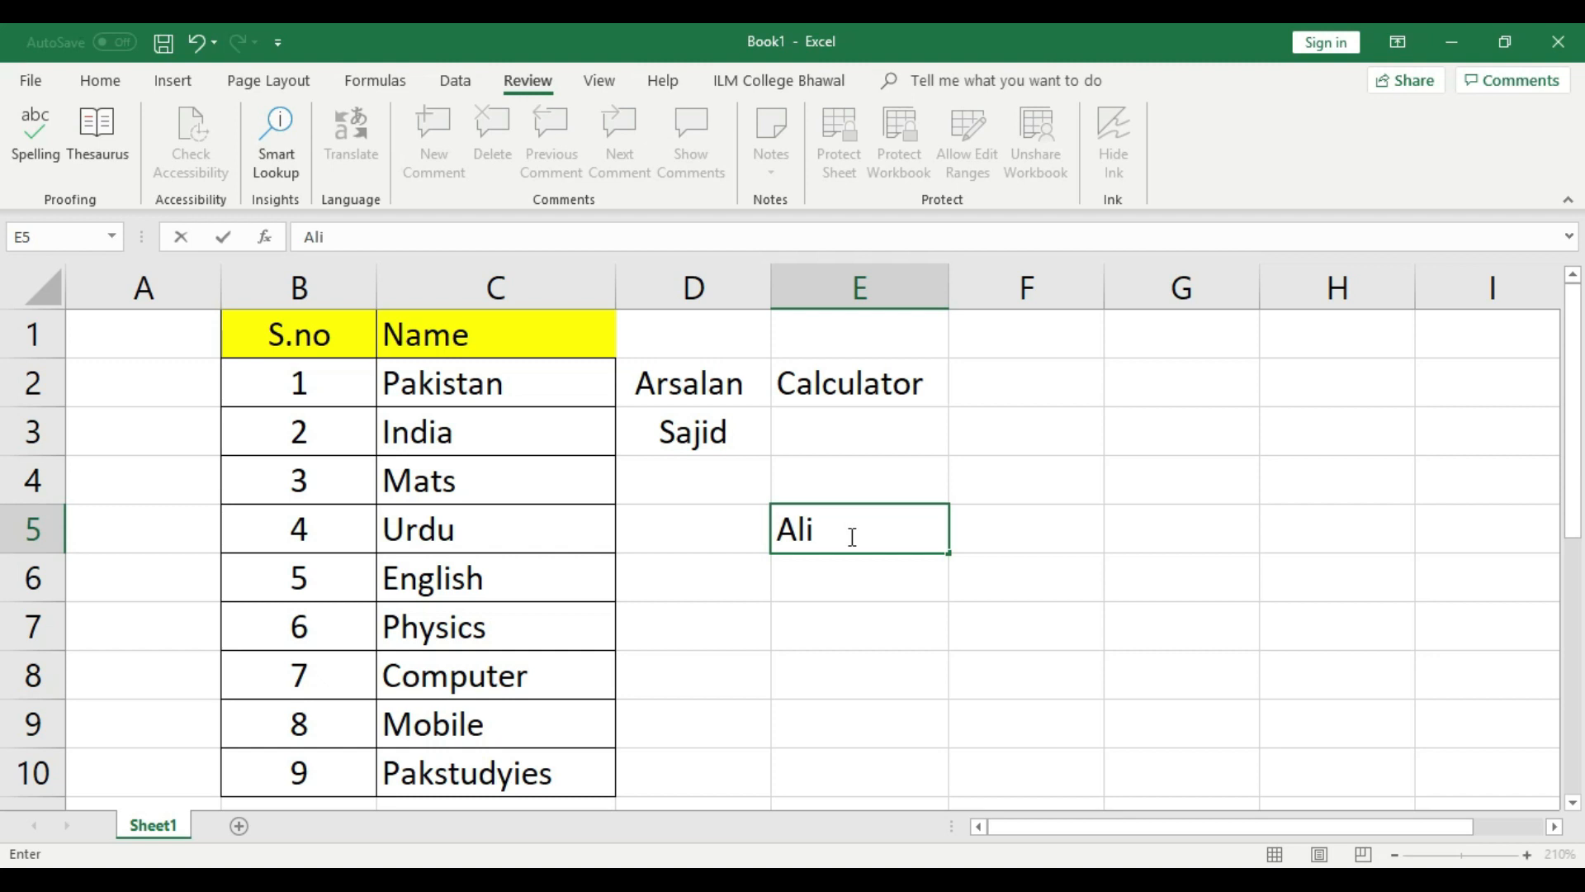
type(" Khan Ji")
key("BackSpace")
key("BackSpace")
key("BackSpace")
key("BackSpace")
key("BackSpace")
key("BackSpace")
key("BackSpace")
key("BackSpace")
type("i")
left_click(864, 595)
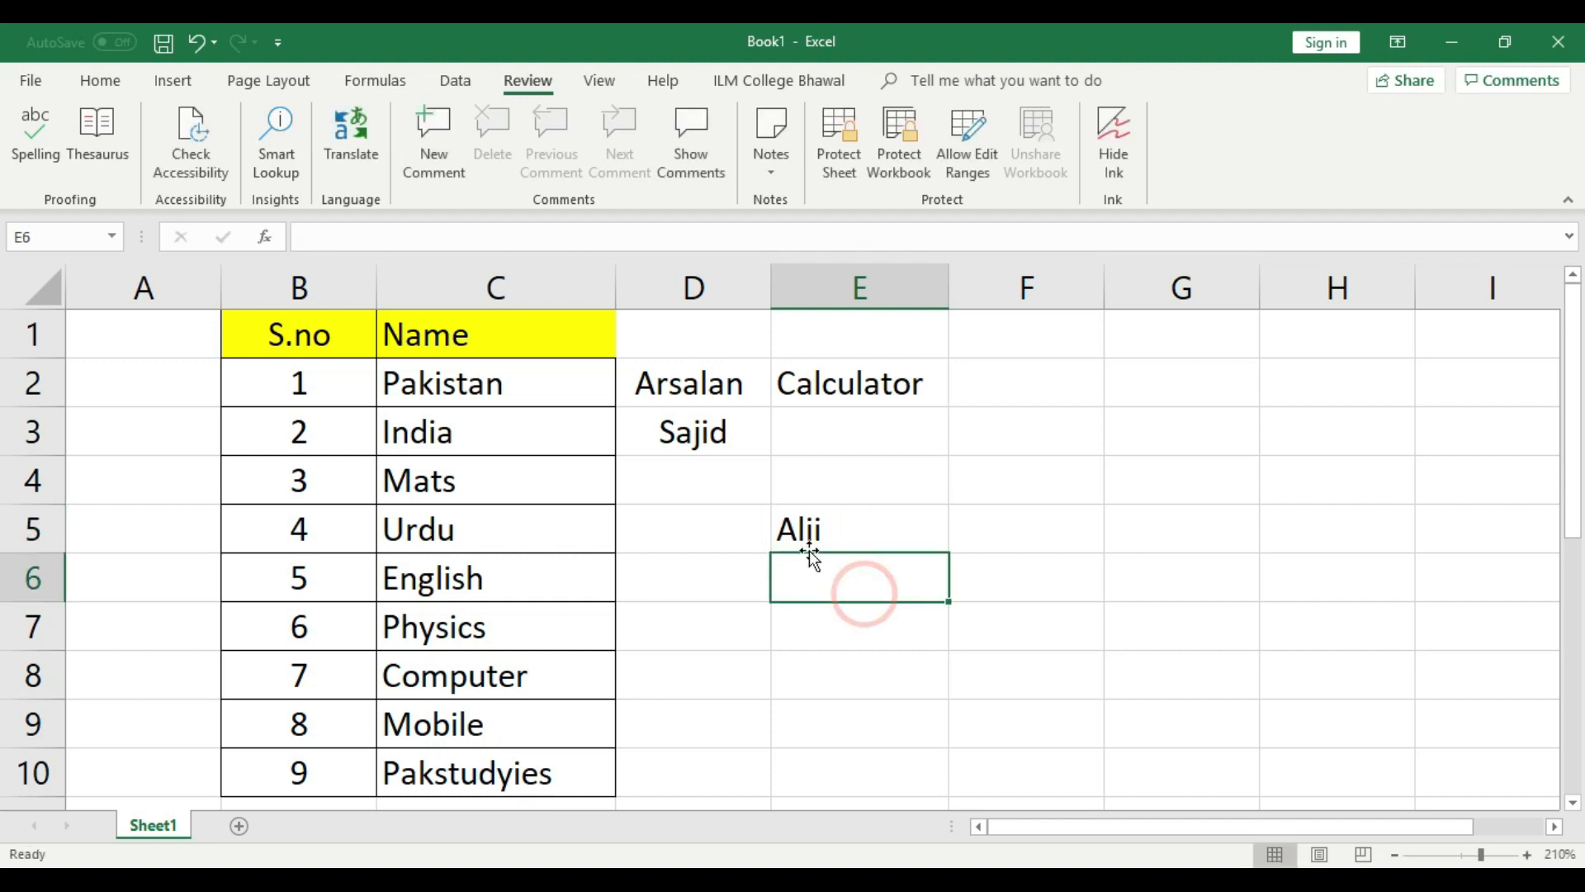
Run the spelling check from the sheet's beginning, examine the suggestions for the name in E5 and cancel without applying any.
left_click(34, 132)
left_click(776, 521)
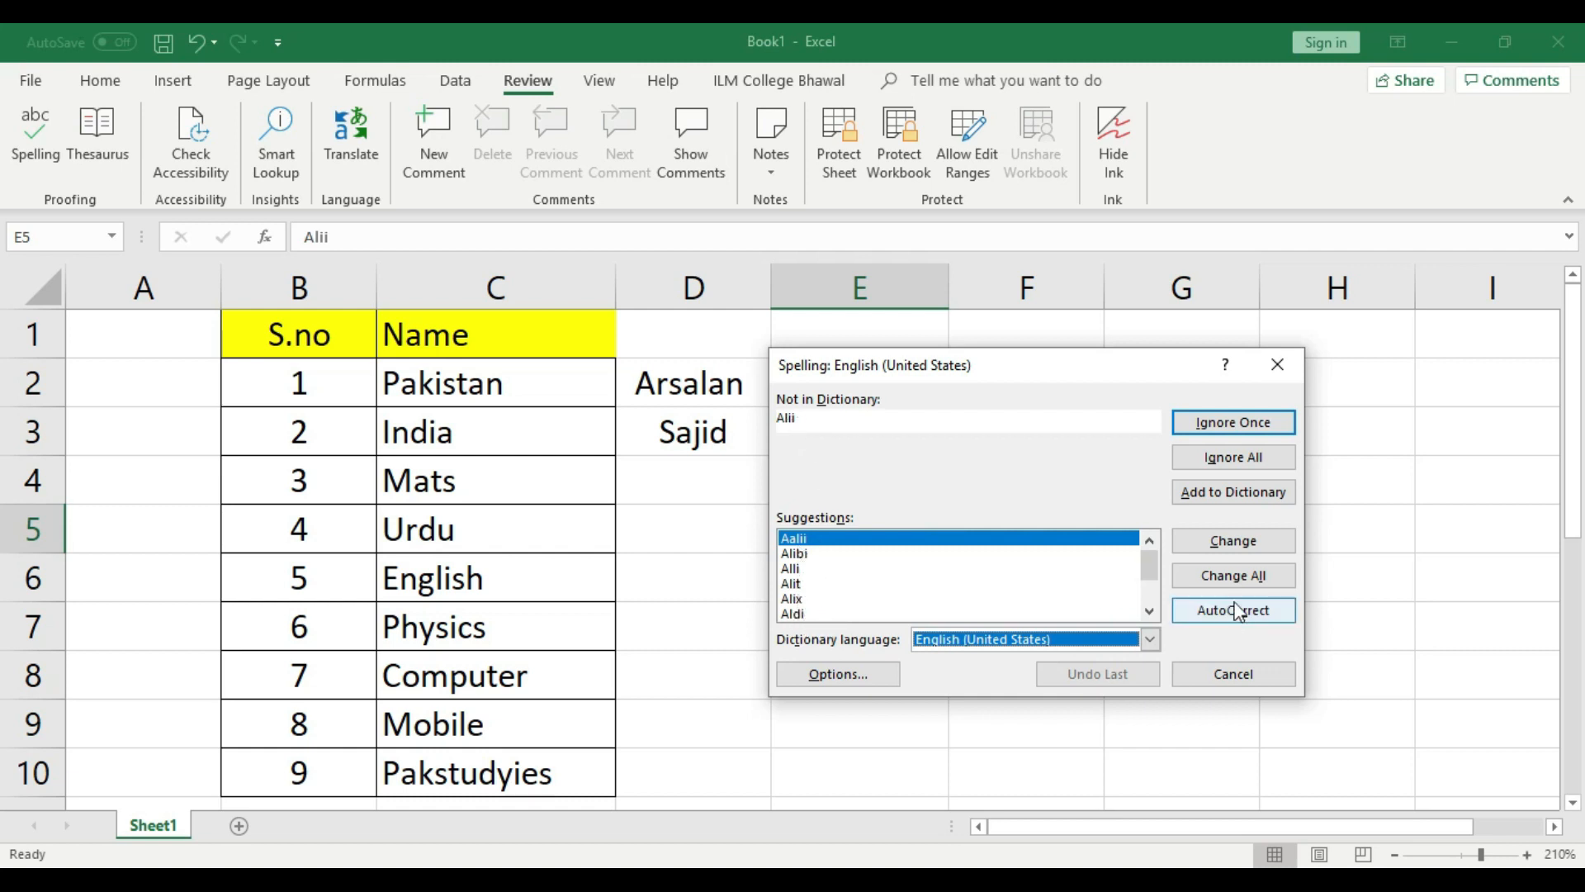
left_click_drag(1154, 561, 1154, 604)
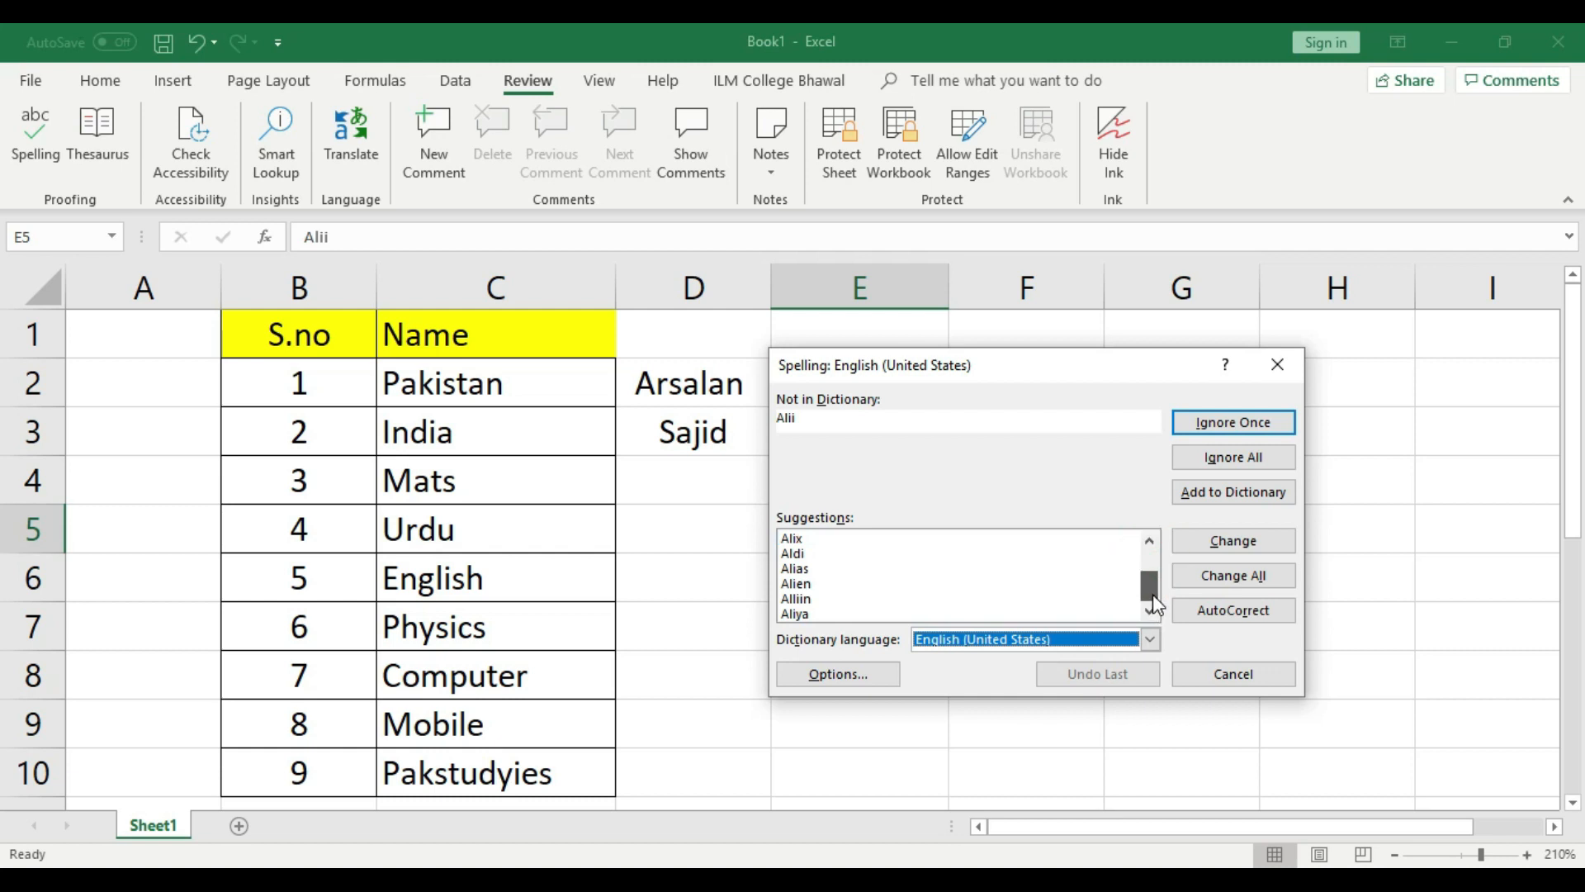
left_click(809, 612)
left_click(815, 598)
left_click(816, 583)
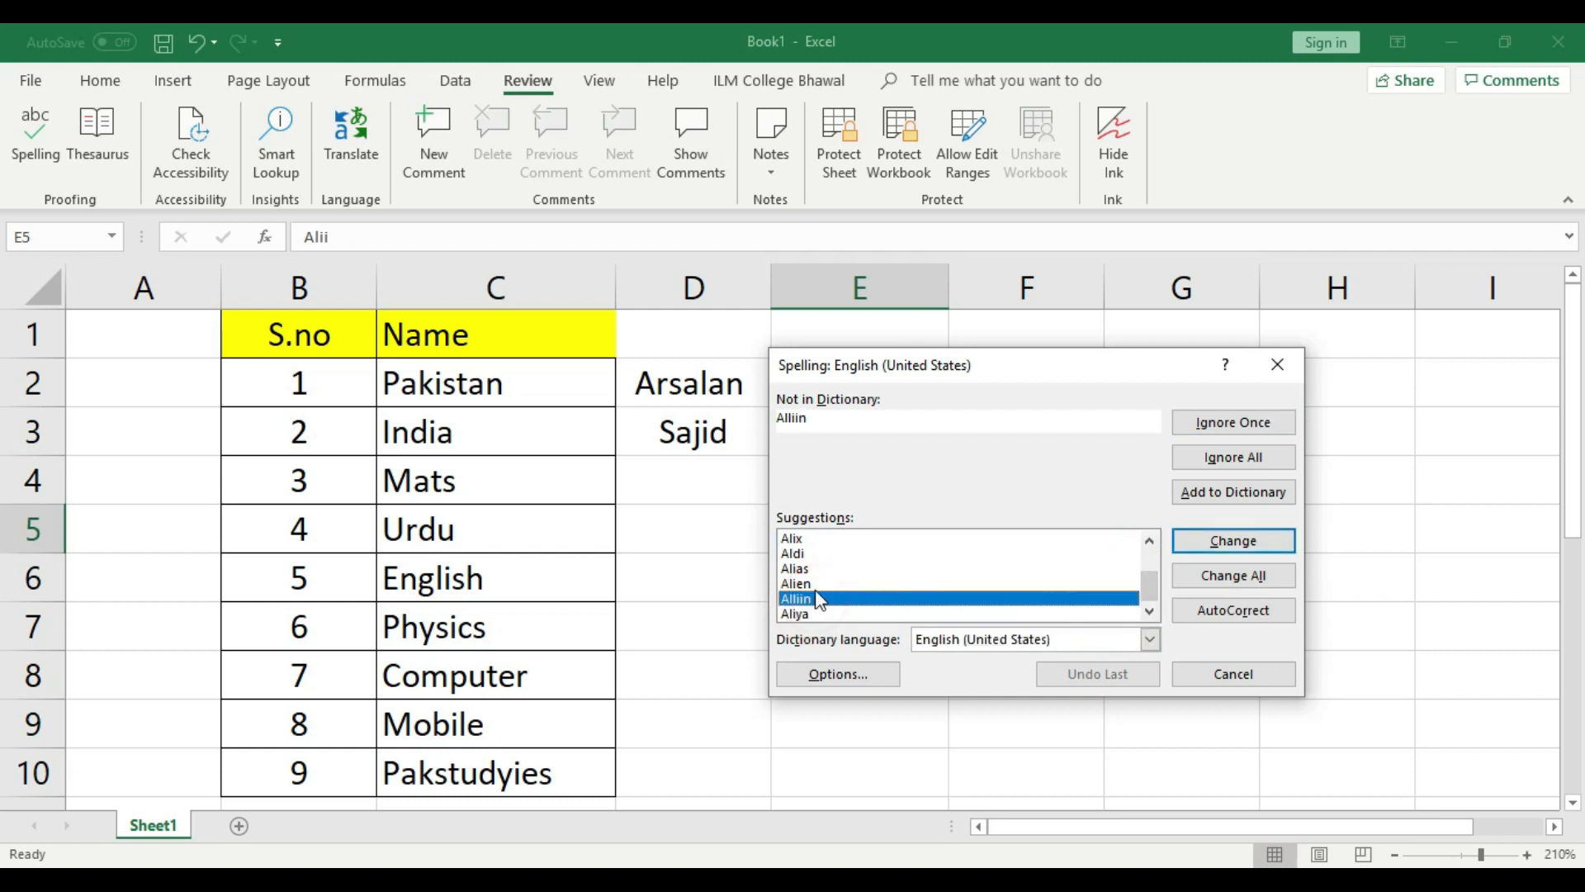
left_click(817, 570)
left_click(813, 554)
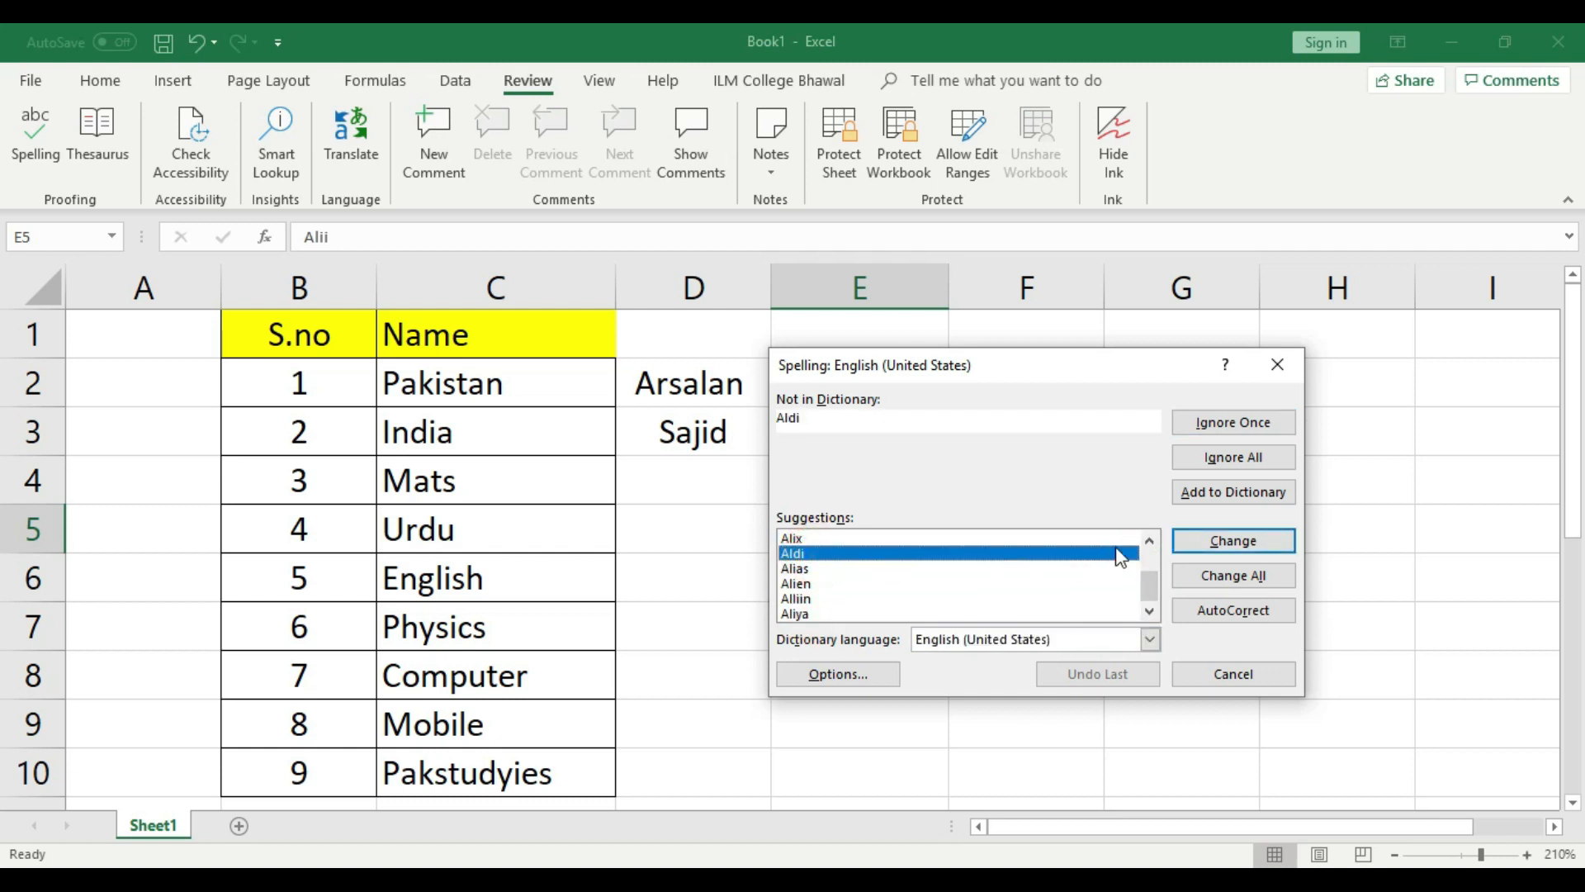
left_click(1148, 540)
left_click(1148, 540)
left_click(1148, 541)
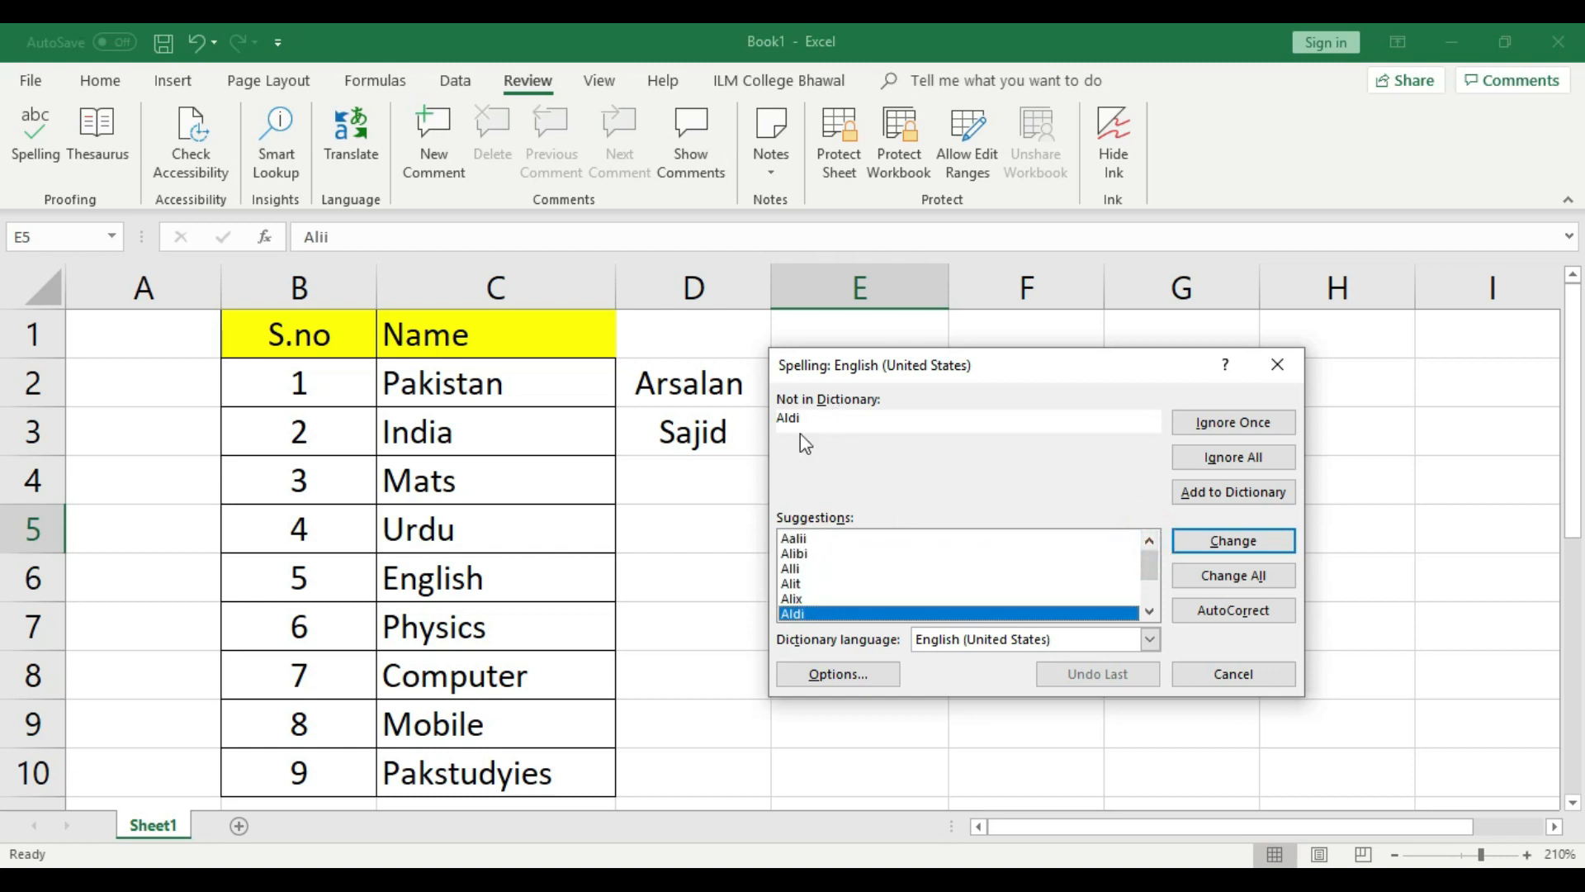
left_click(1233, 674)
Spell-check the name in E5, add it to the dictionary and complete the check from the sheet's beginning.
left_click(827, 609)
left_click(834, 527)
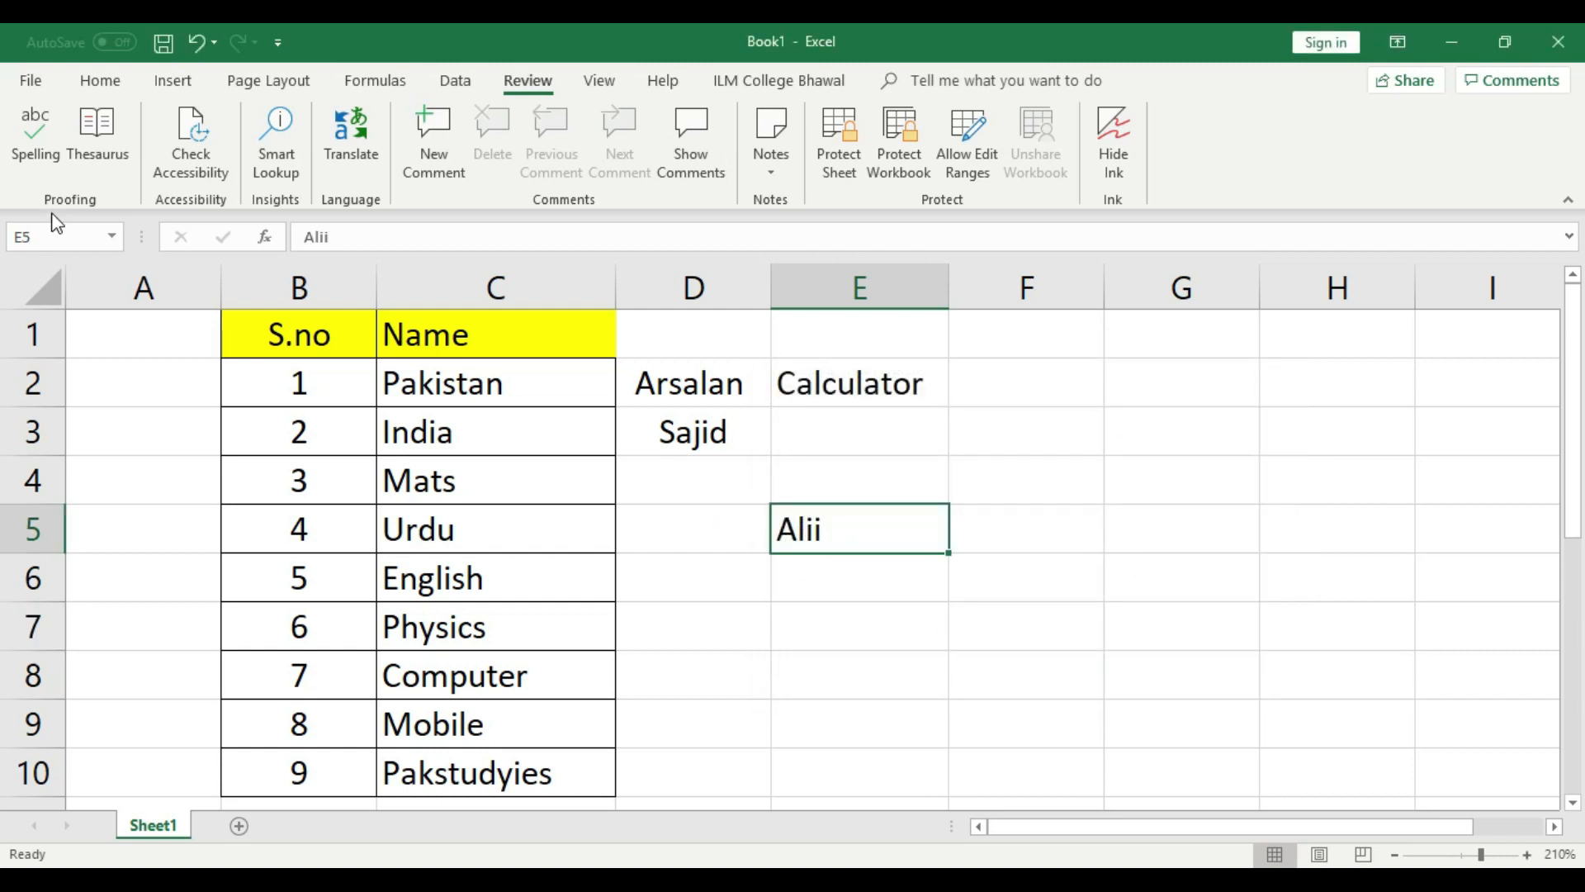
left_click(43, 149)
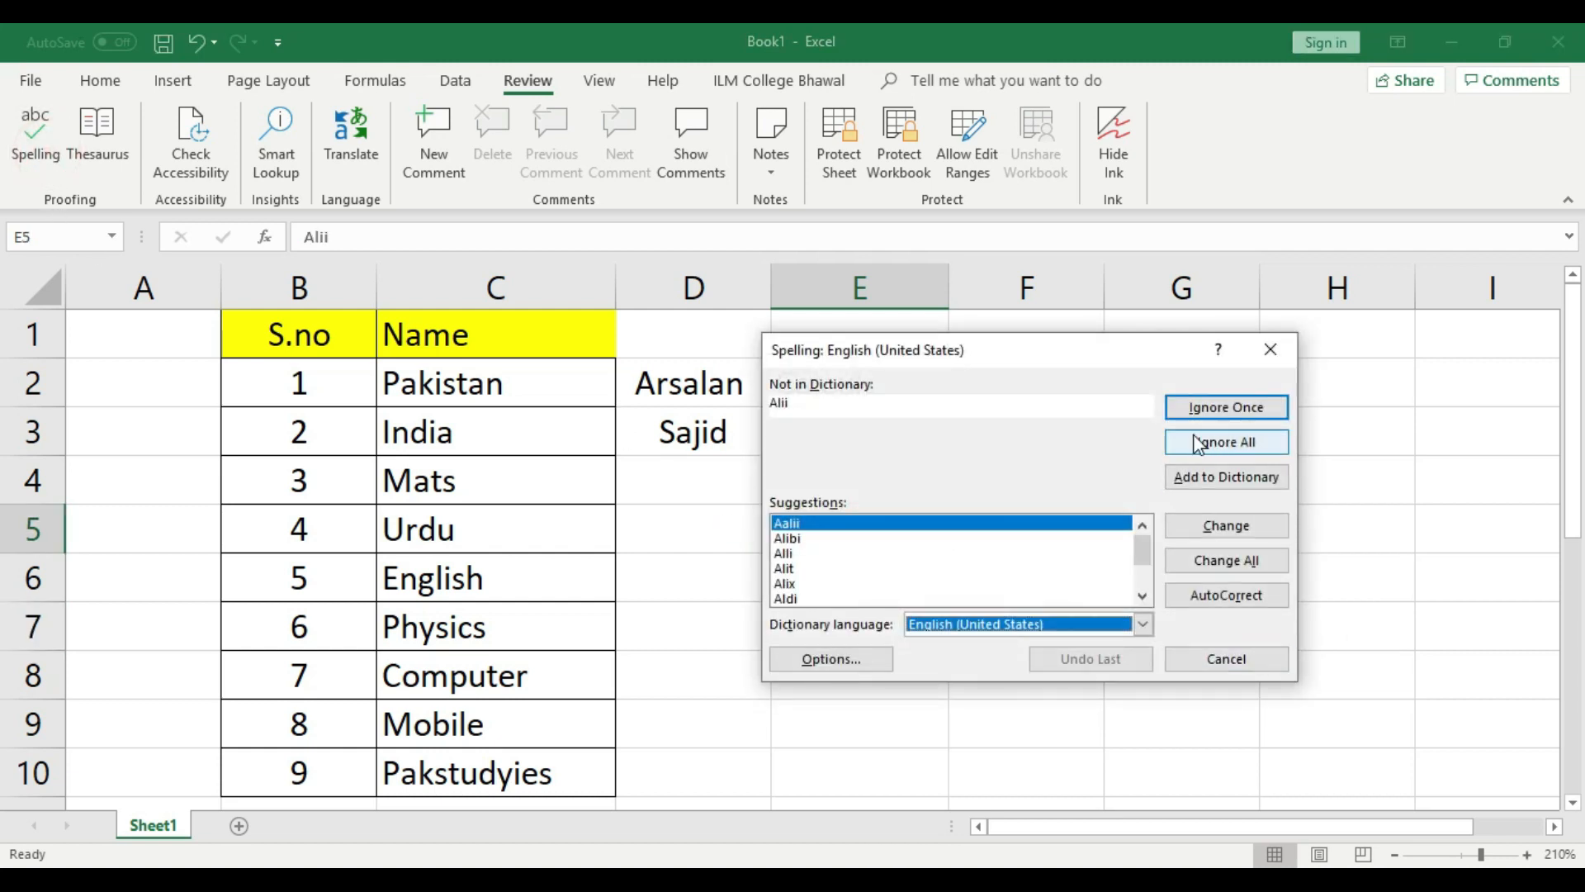
left_click(1226, 479)
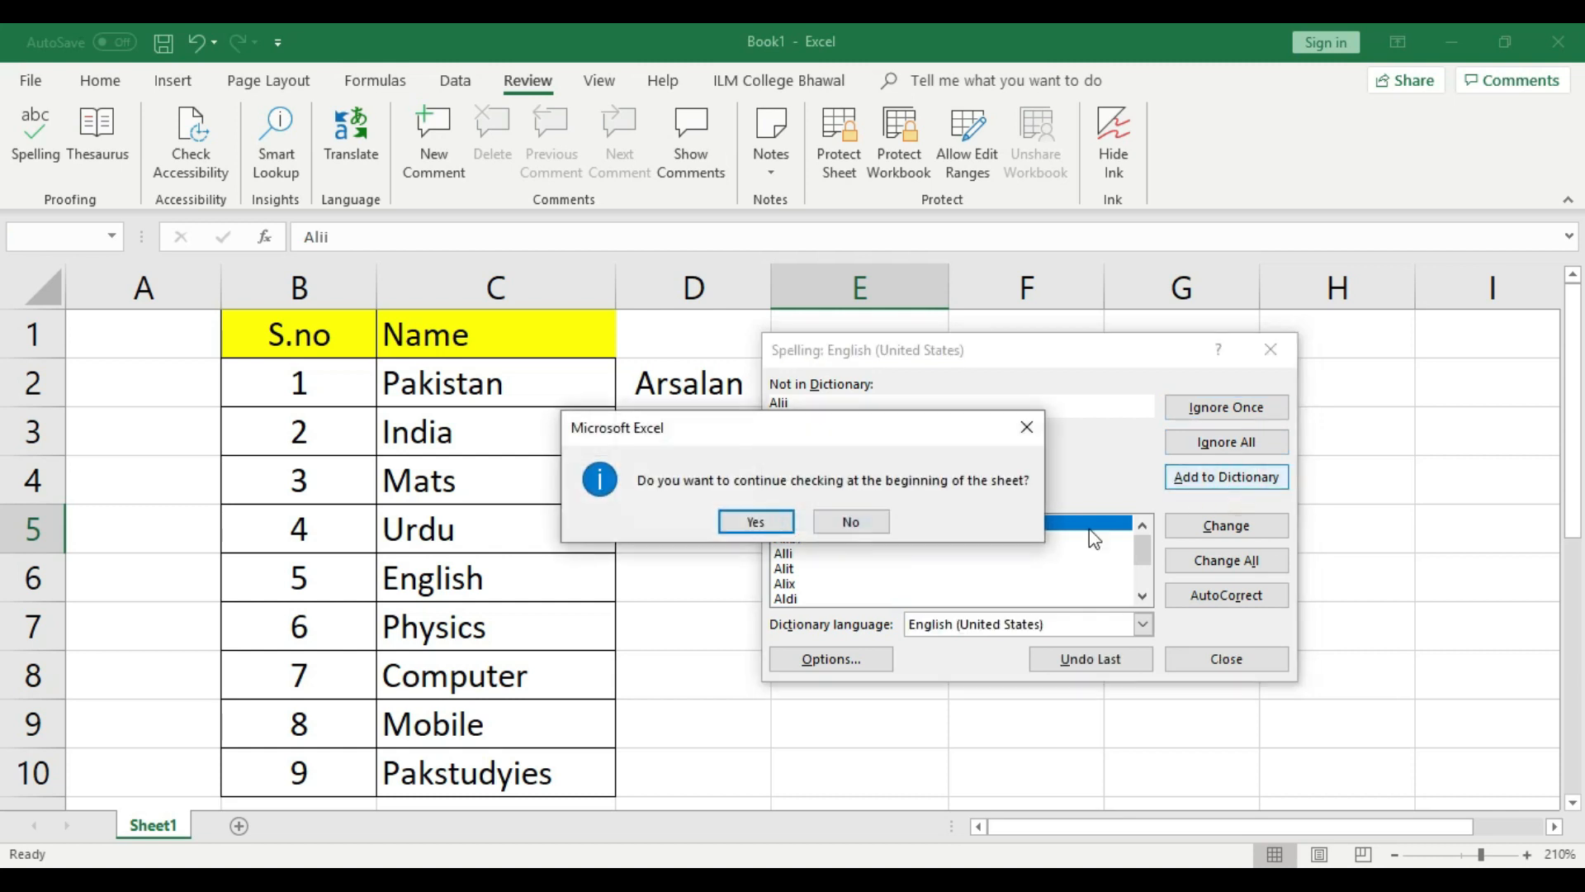
left_click(748, 524)
left_click(786, 522)
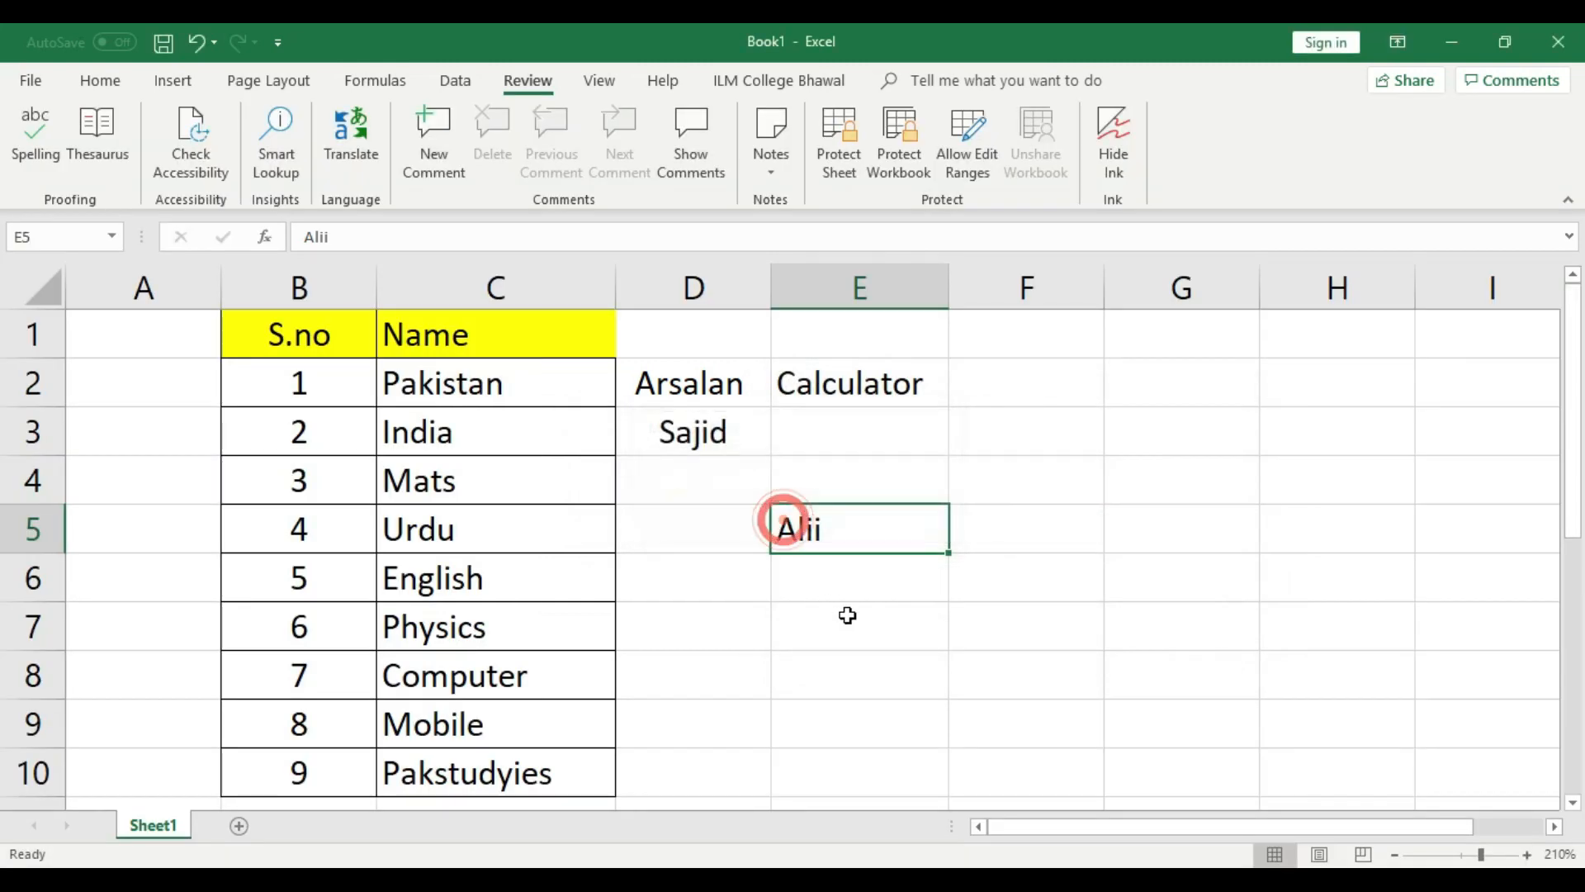
Recheck the sheet's spelling from its beginning to verify that the name added to the dictionary is accepted.
left_click(894, 629)
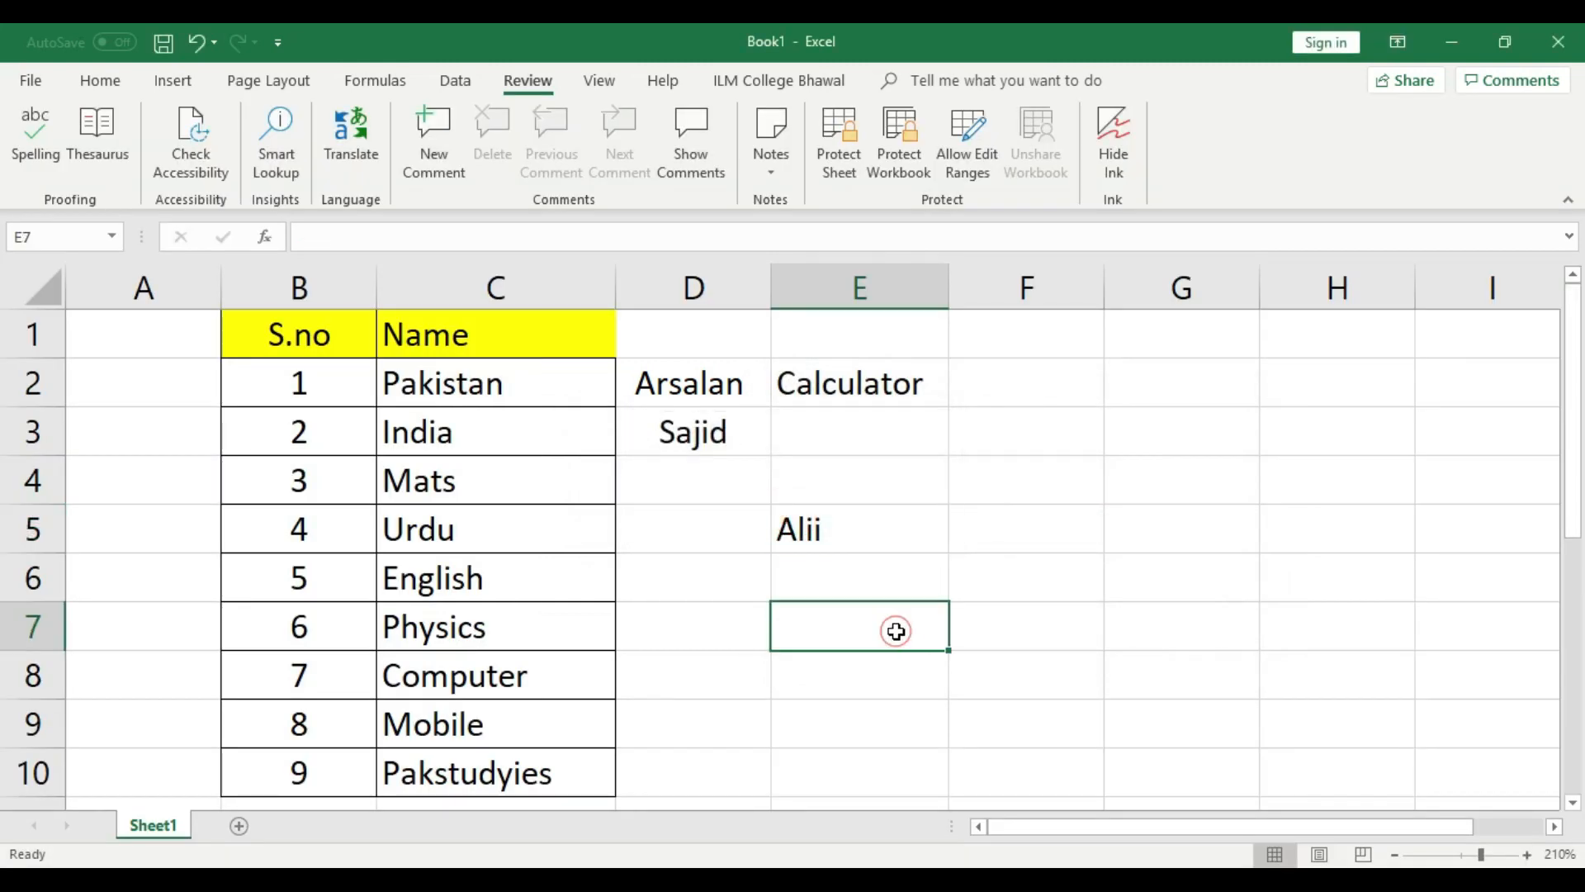
left_click(30, 154)
left_click(786, 521)
left_click(793, 522)
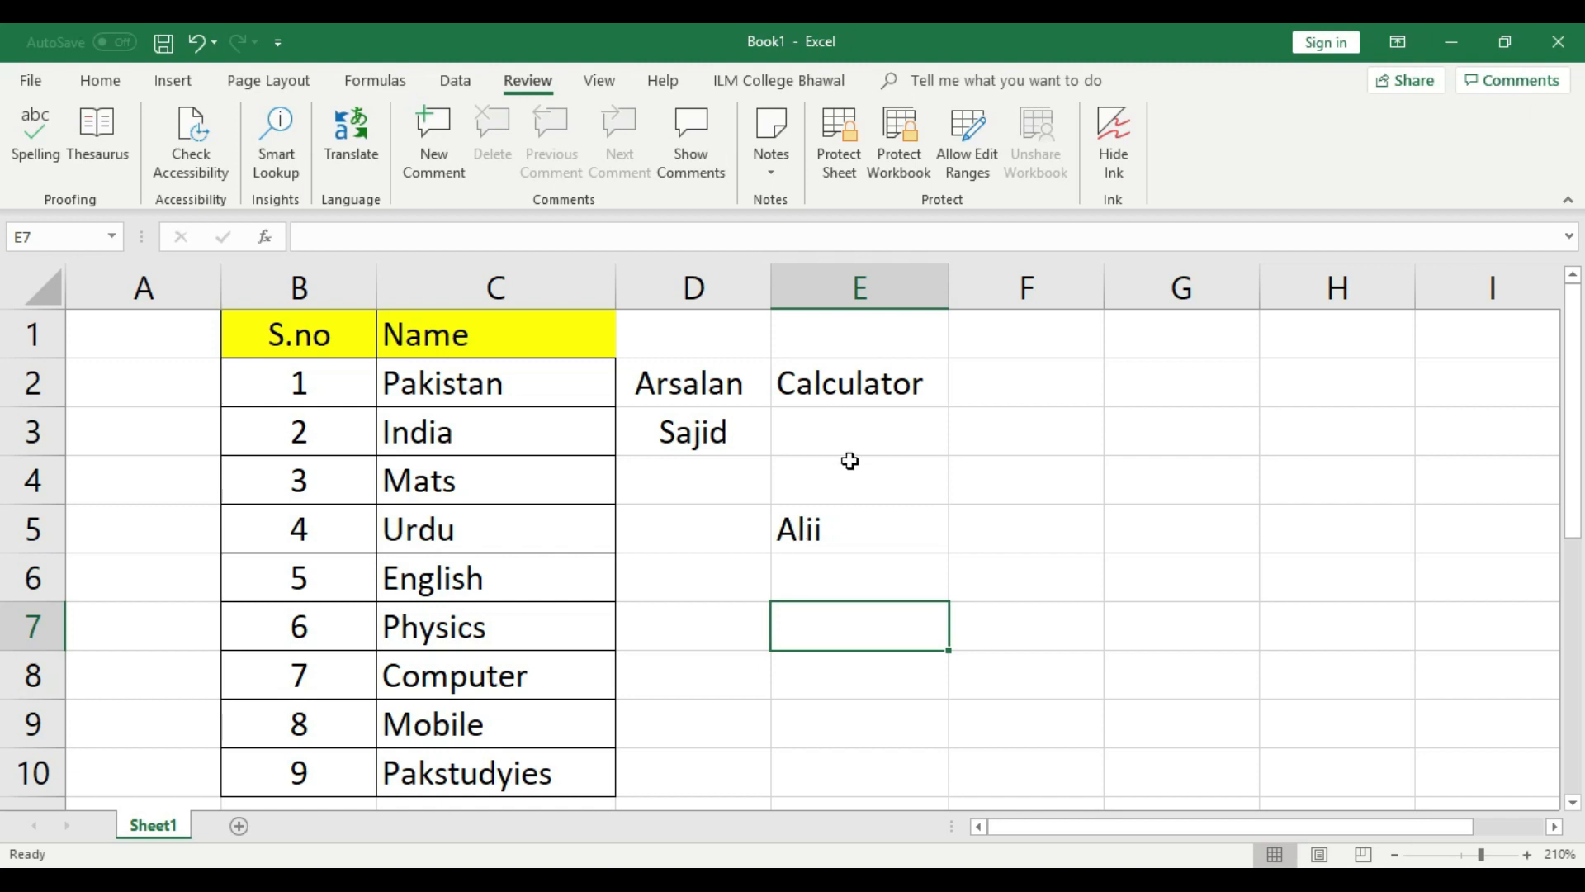
left_click(877, 544)
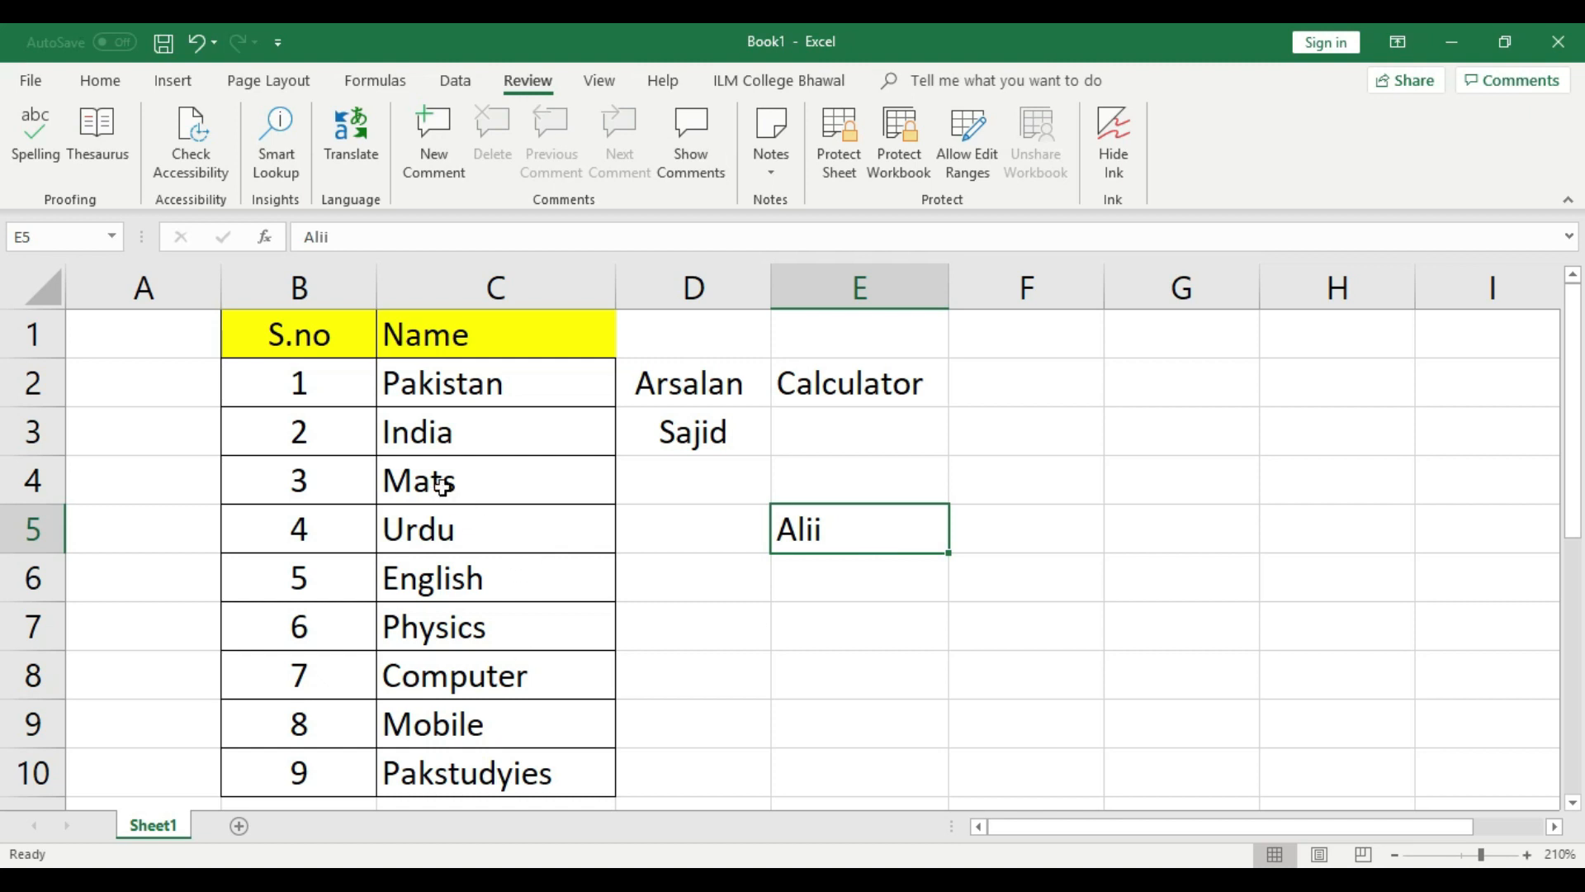
Append an "s" to three words in the Name column, making C4 "Matss", C6 "Englishs" and C8 "Computers".
double_click(492, 481)
type("s")
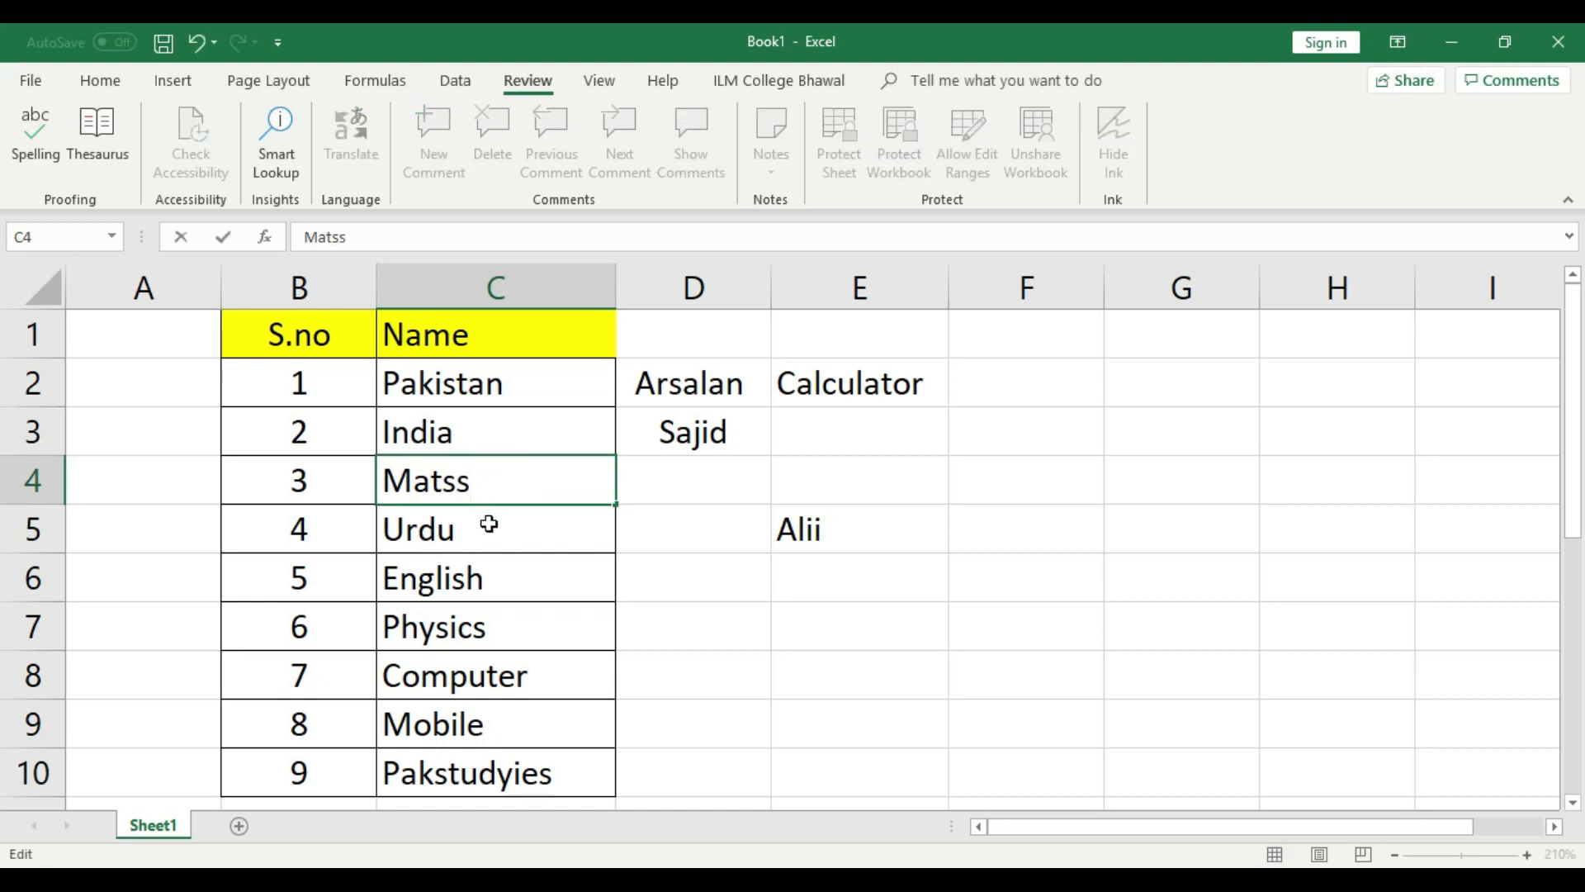
left_click(490, 524)
double_click(498, 575)
type("s")
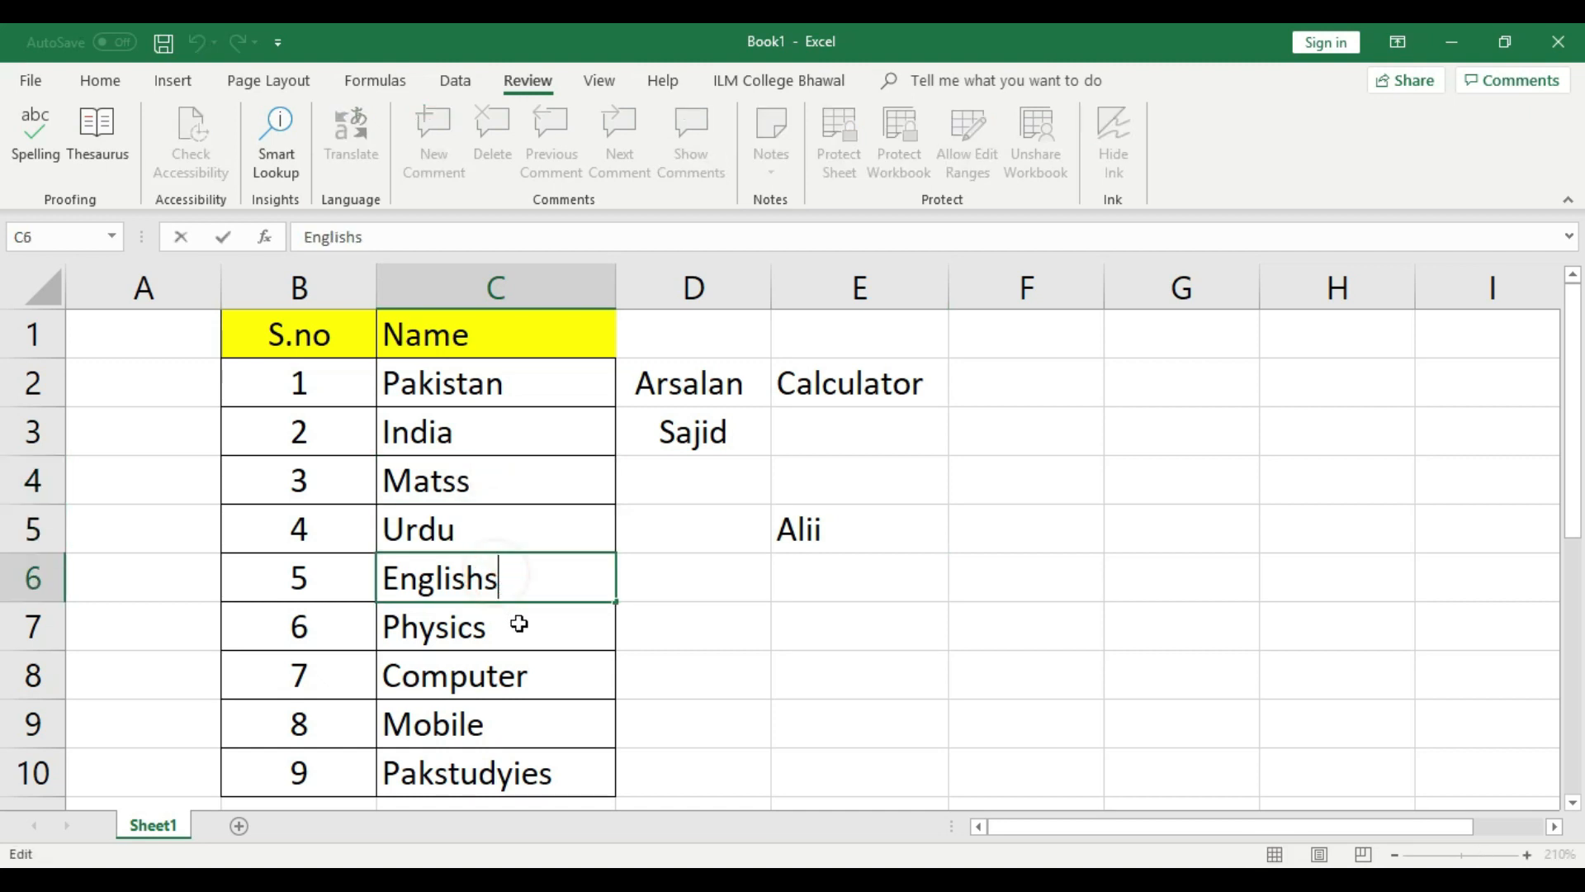
double_click(546, 674)
type("s")
left_click(842, 710)
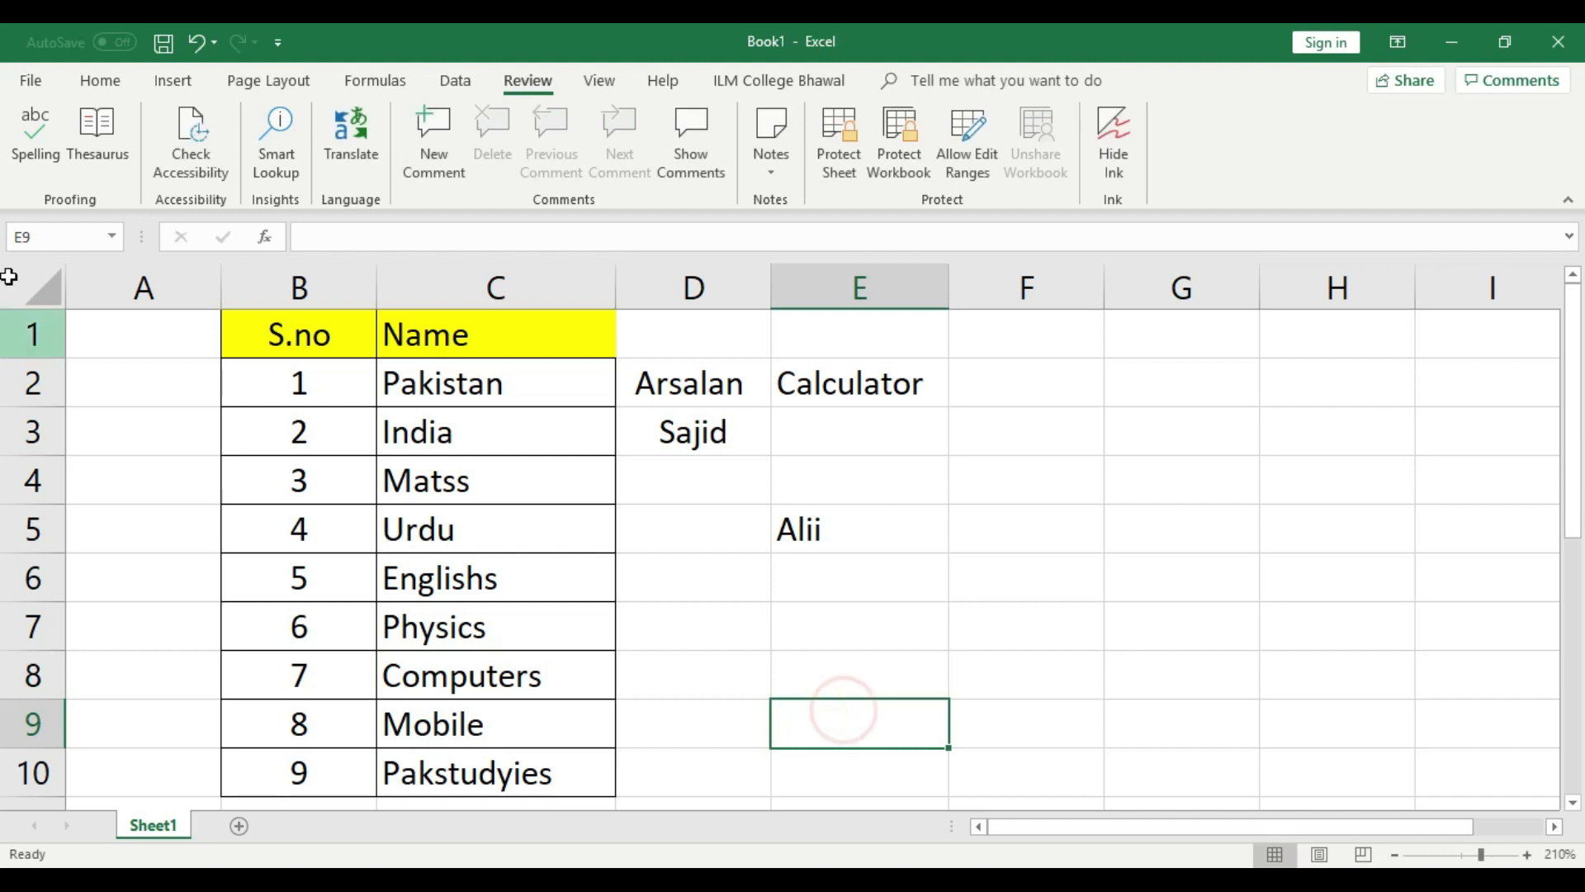
Run the spelling check from the sheet's beginning, look through all suggestions for "Matss" in C4 and cancel the check.
left_click(35, 134)
left_click(769, 526)
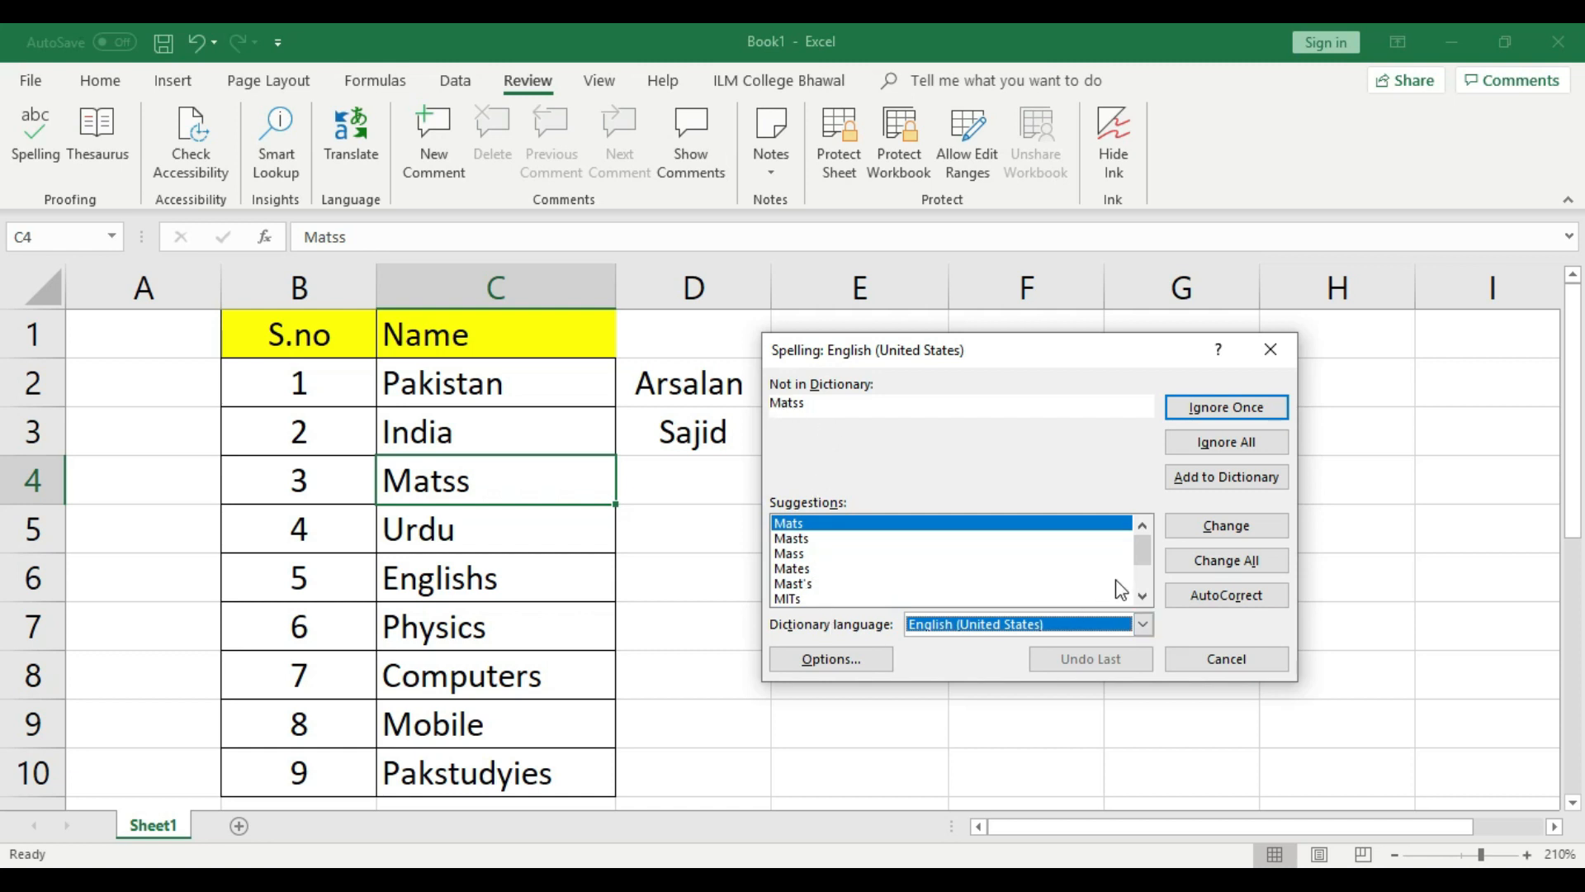
left_click(1142, 596)
left_click(1141, 596)
left_click(1142, 596)
left_click(1141, 596)
left_click_drag(1139, 575, 1138, 537)
left_click(1144, 594)
left_click(1143, 594)
left_click(1144, 595)
left_click(1144, 595)
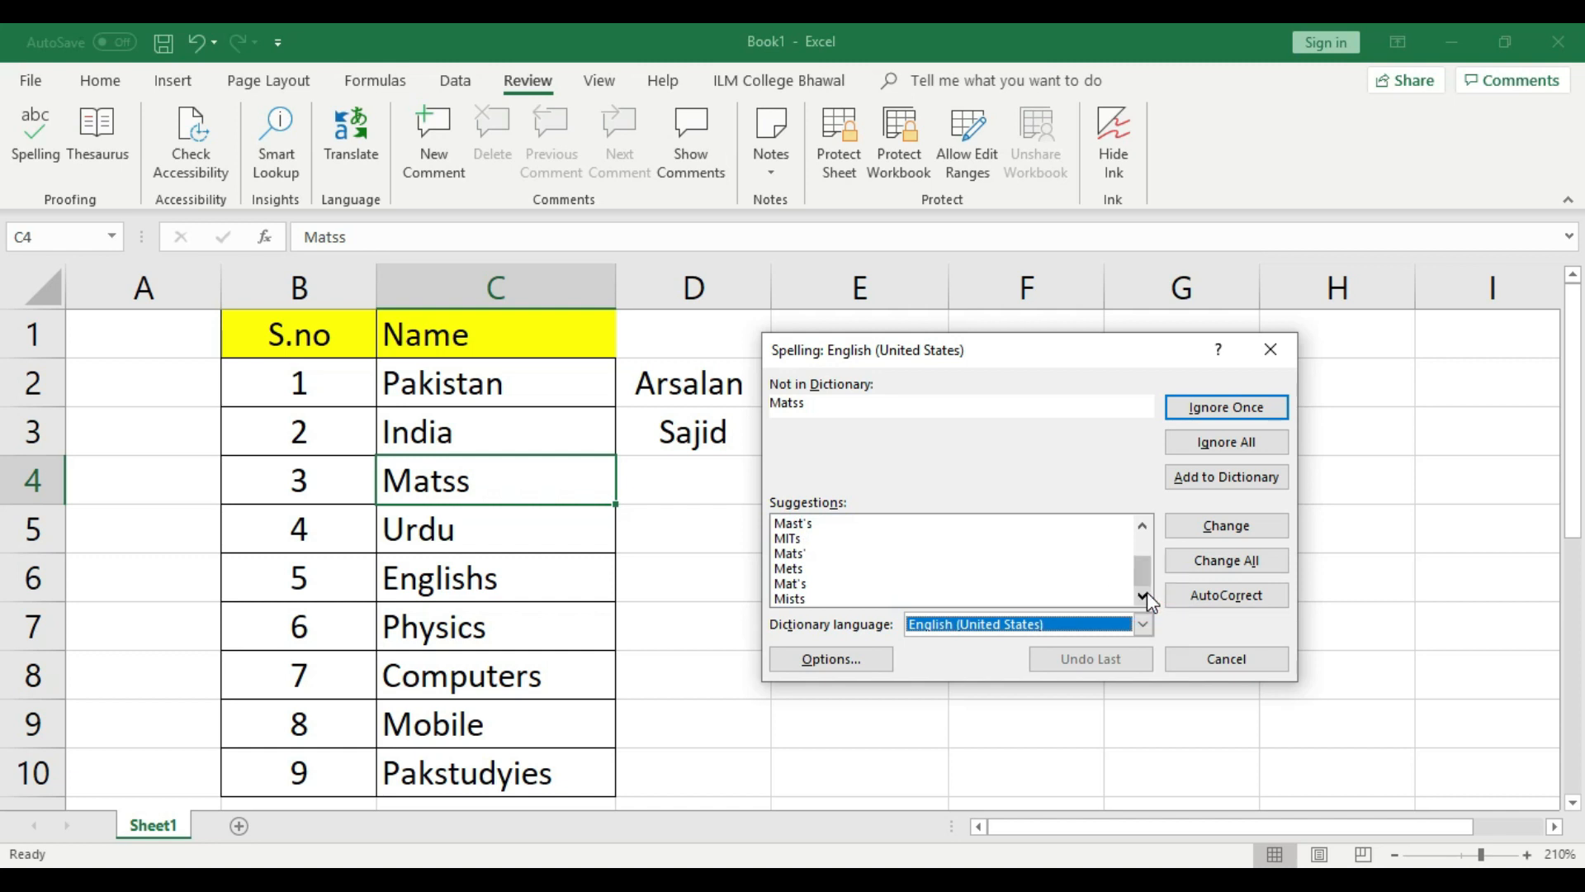
left_click_drag(1141, 579, 1138, 551)
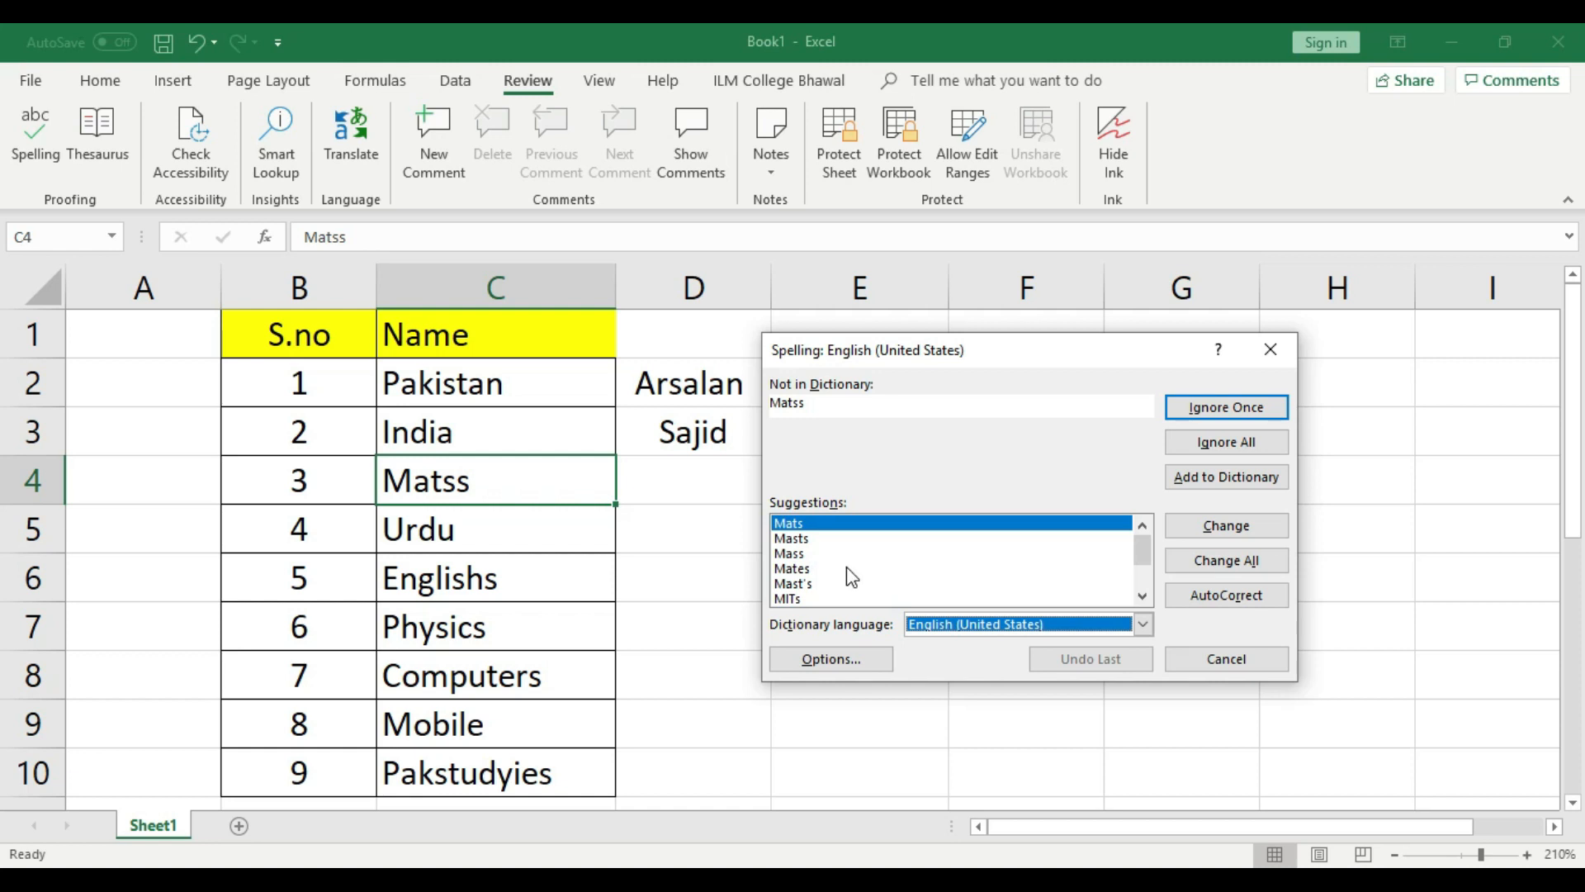
left_click(1225, 658)
Edit the word in C4 to read "Mathss".
double_click(448, 481)
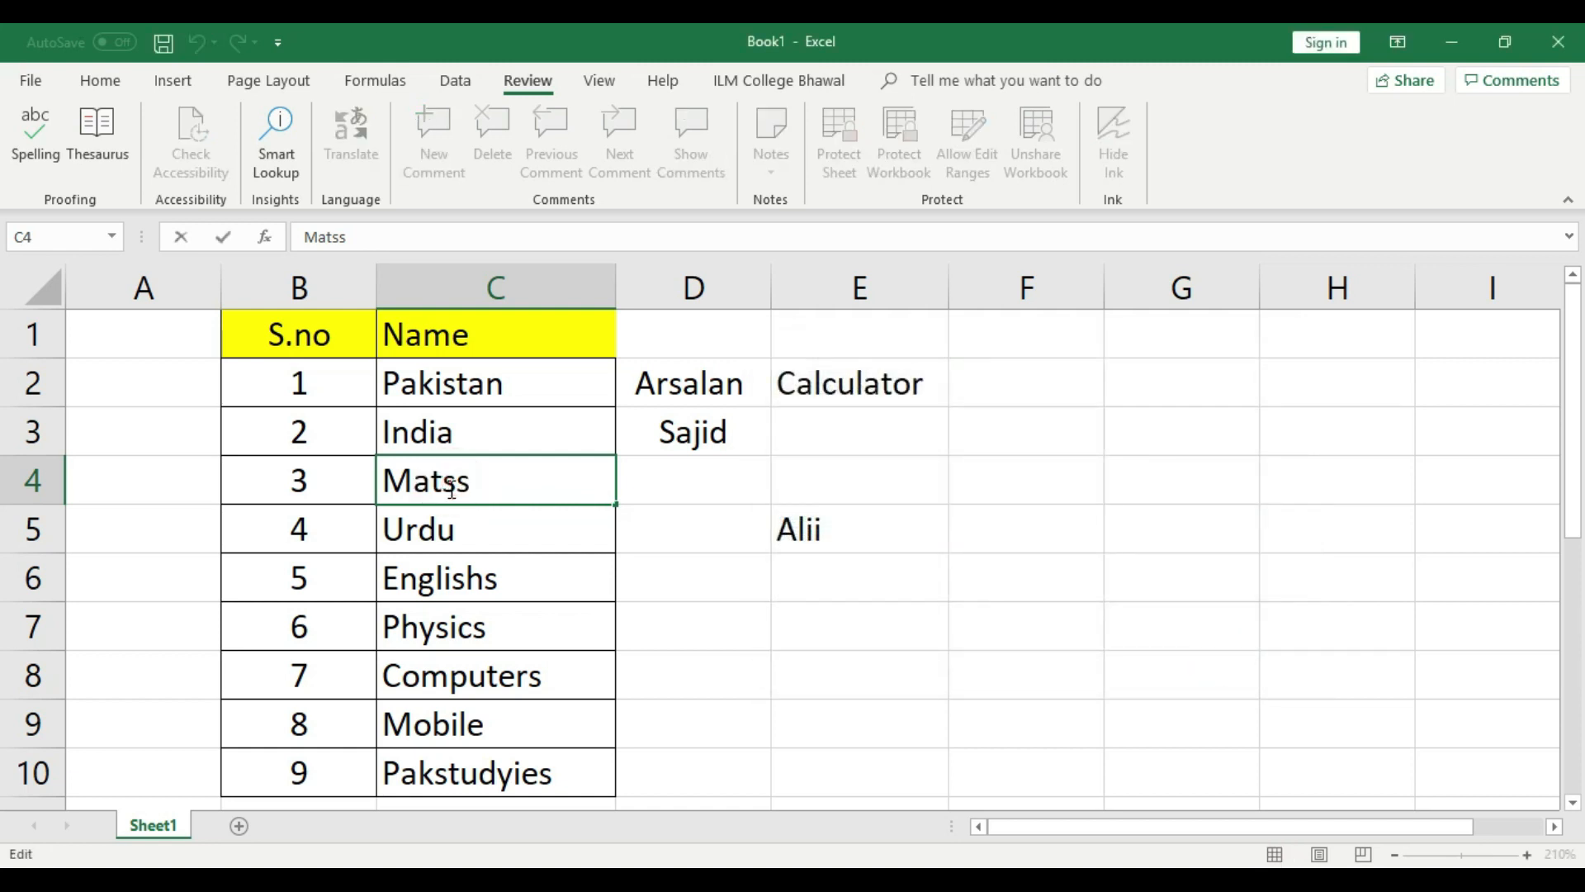
type("h")
left_click(690, 559)
Run the spelling check from the sheet's beginning, replacing "Mathss" in C4 with "Math's" and "Englishs" in C6 with "English".
left_click(37, 145)
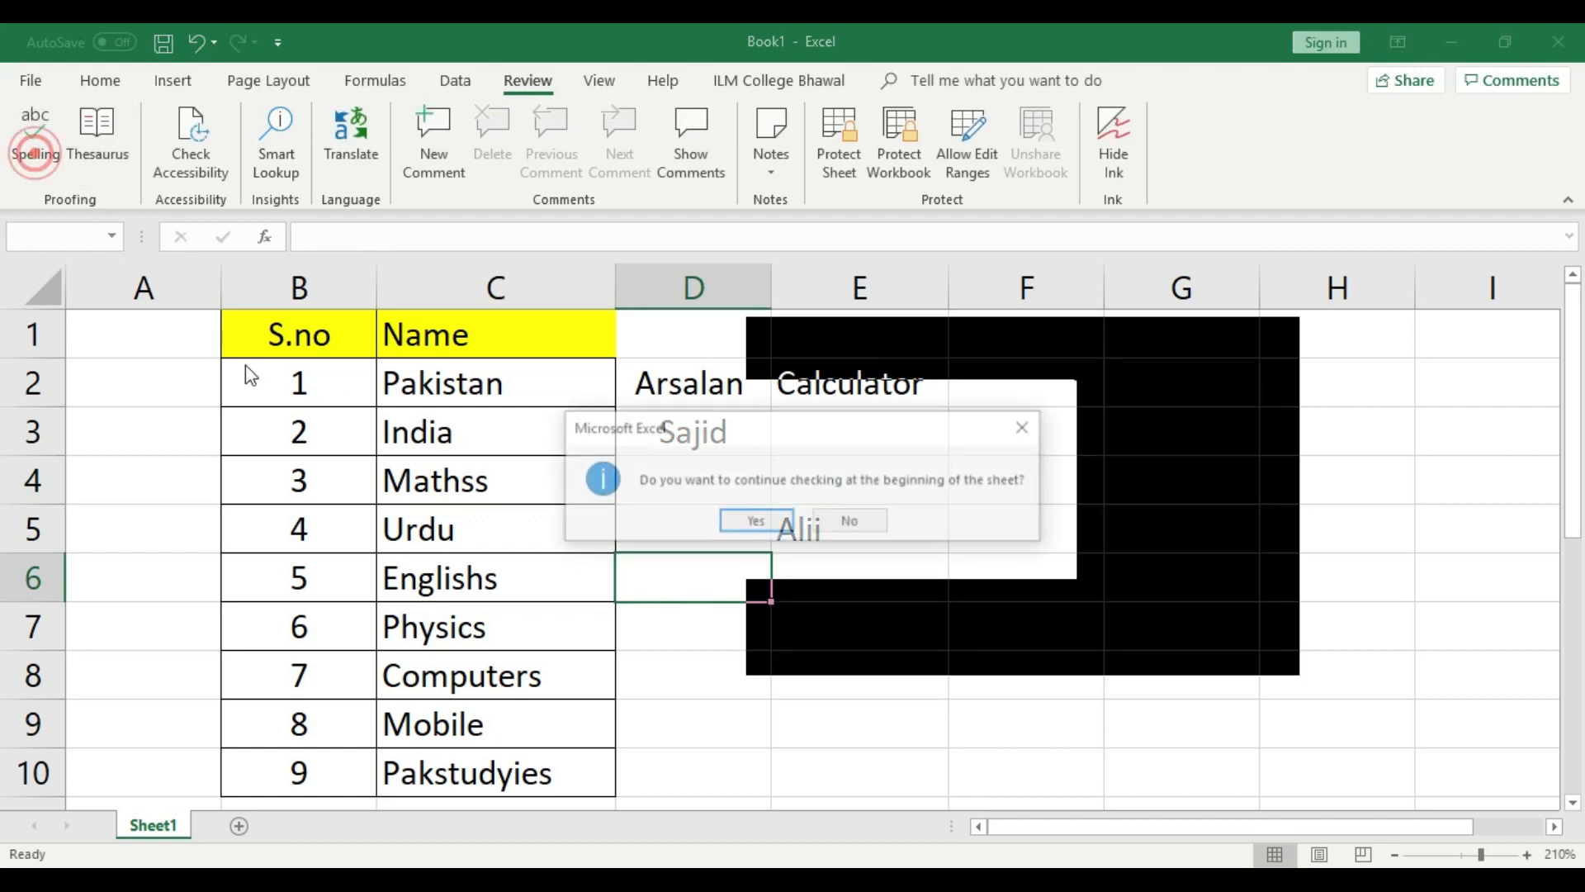
left_click(773, 532)
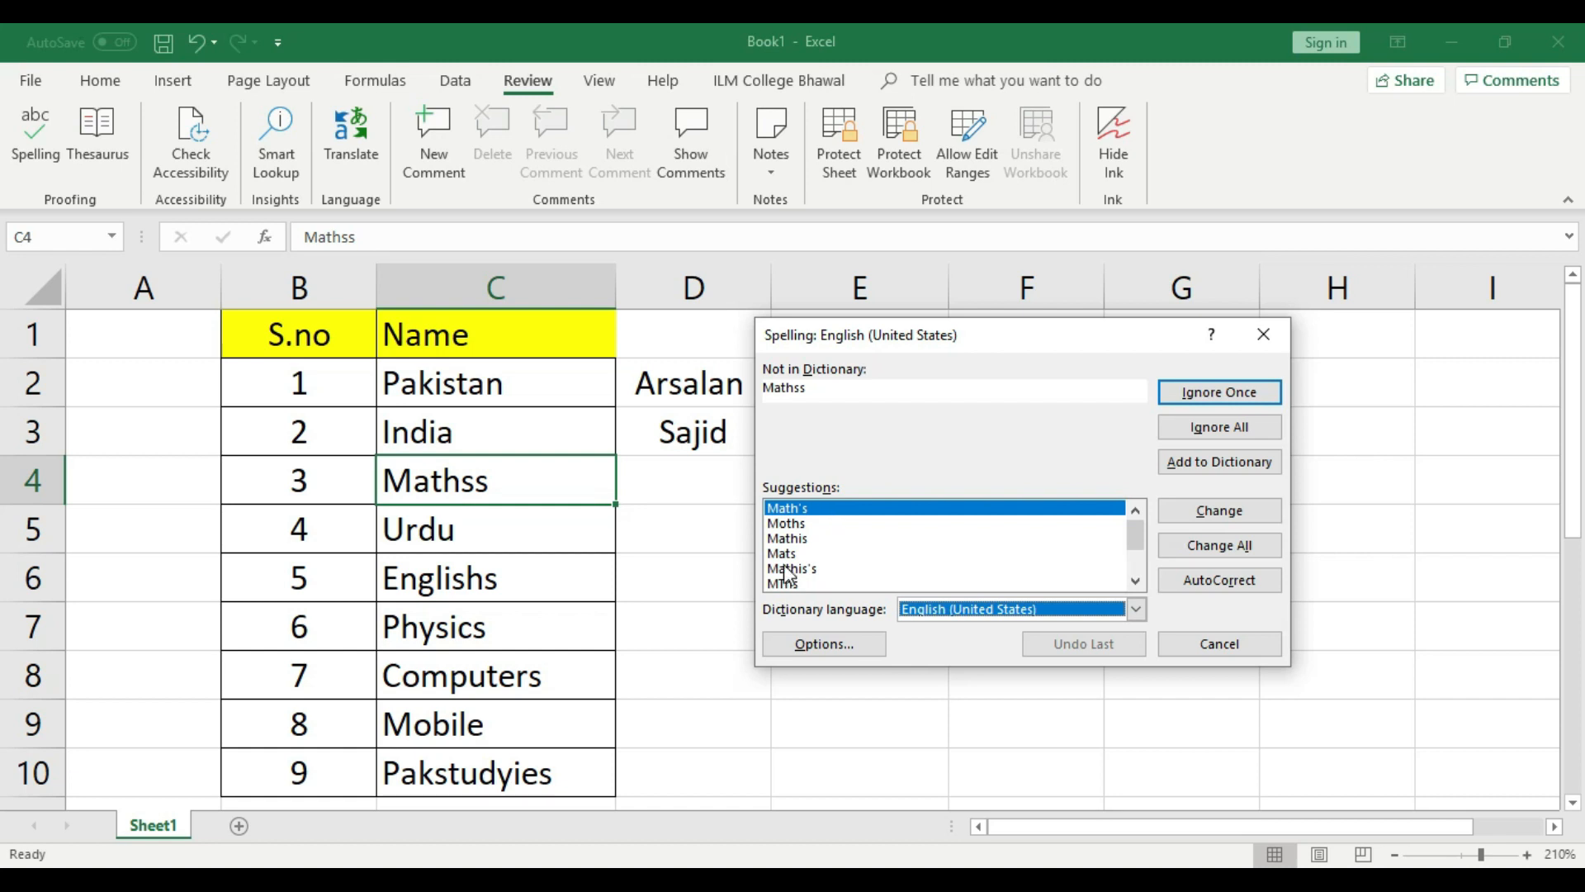
left_click(786, 553)
left_click(795, 510)
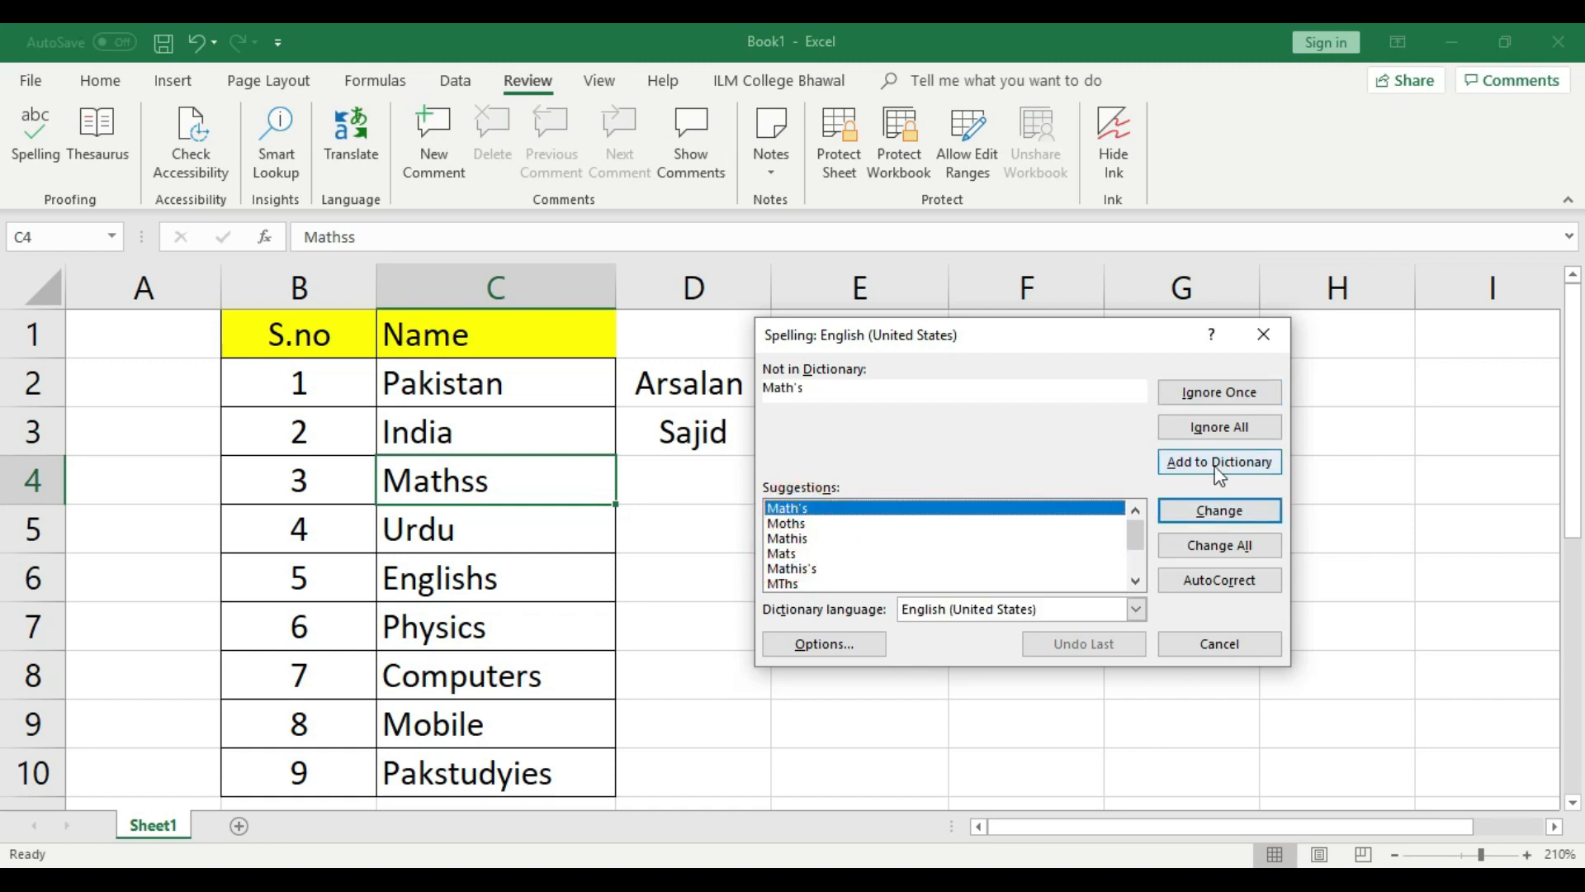
left_click(1230, 515)
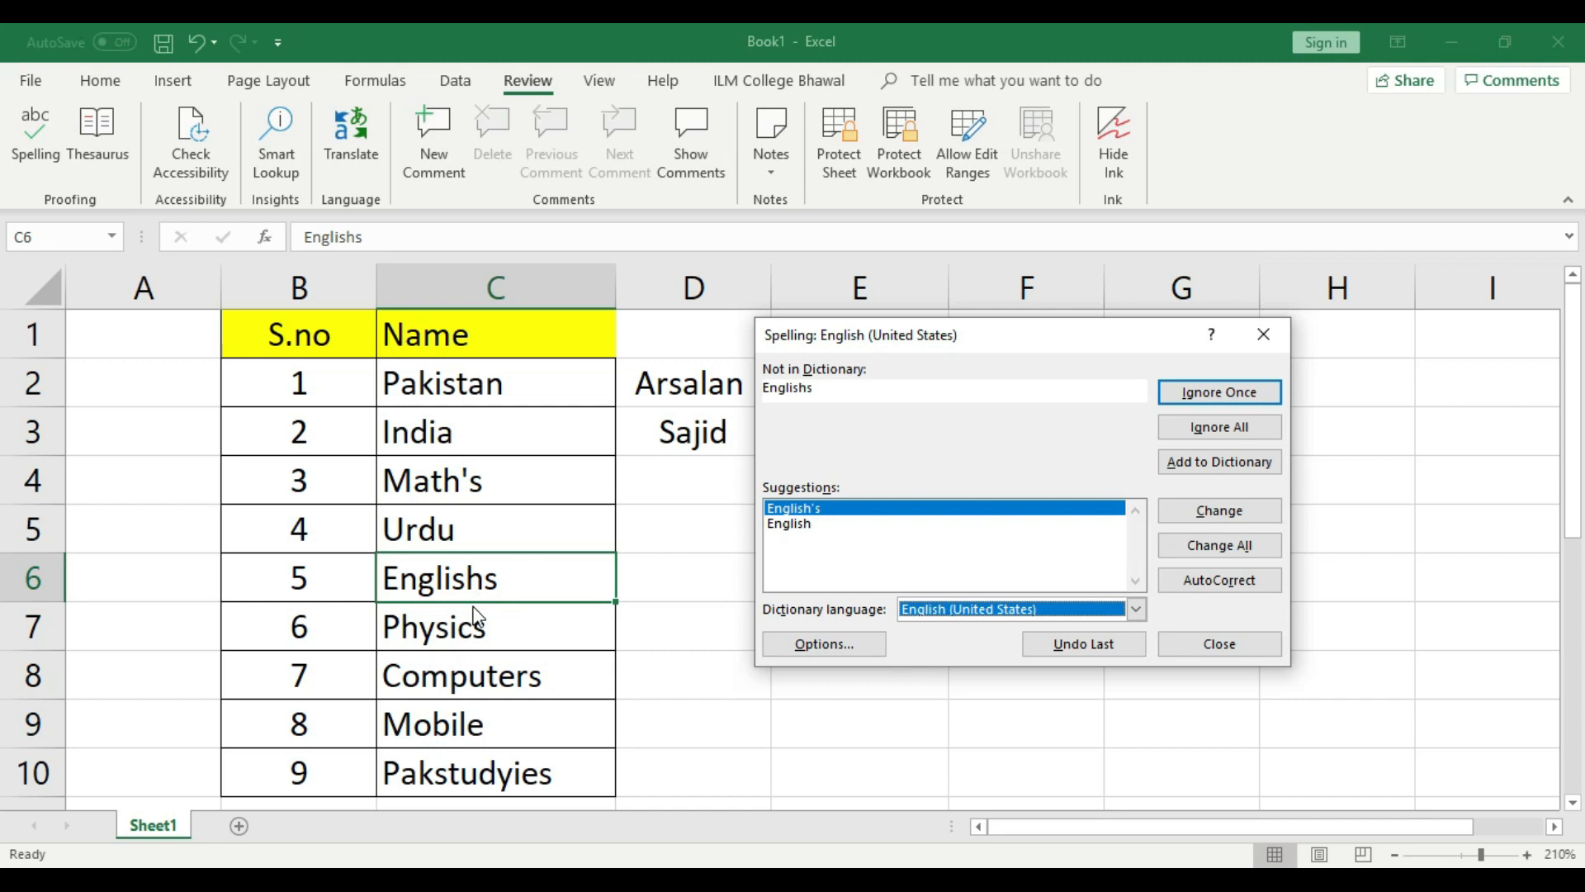
left_click(788, 523)
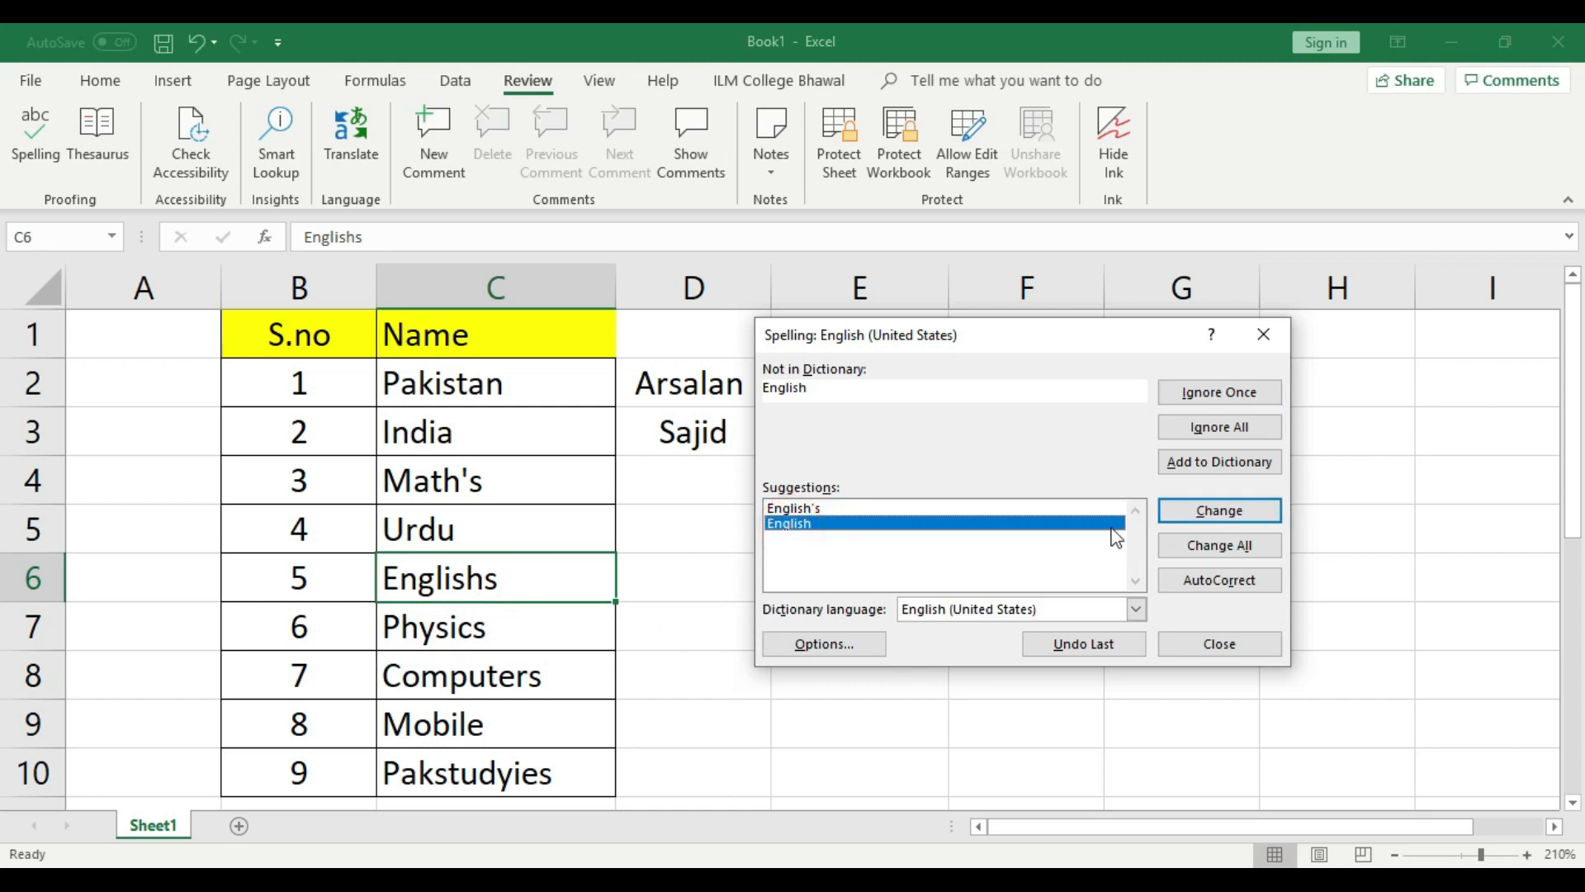
left_click(1230, 516)
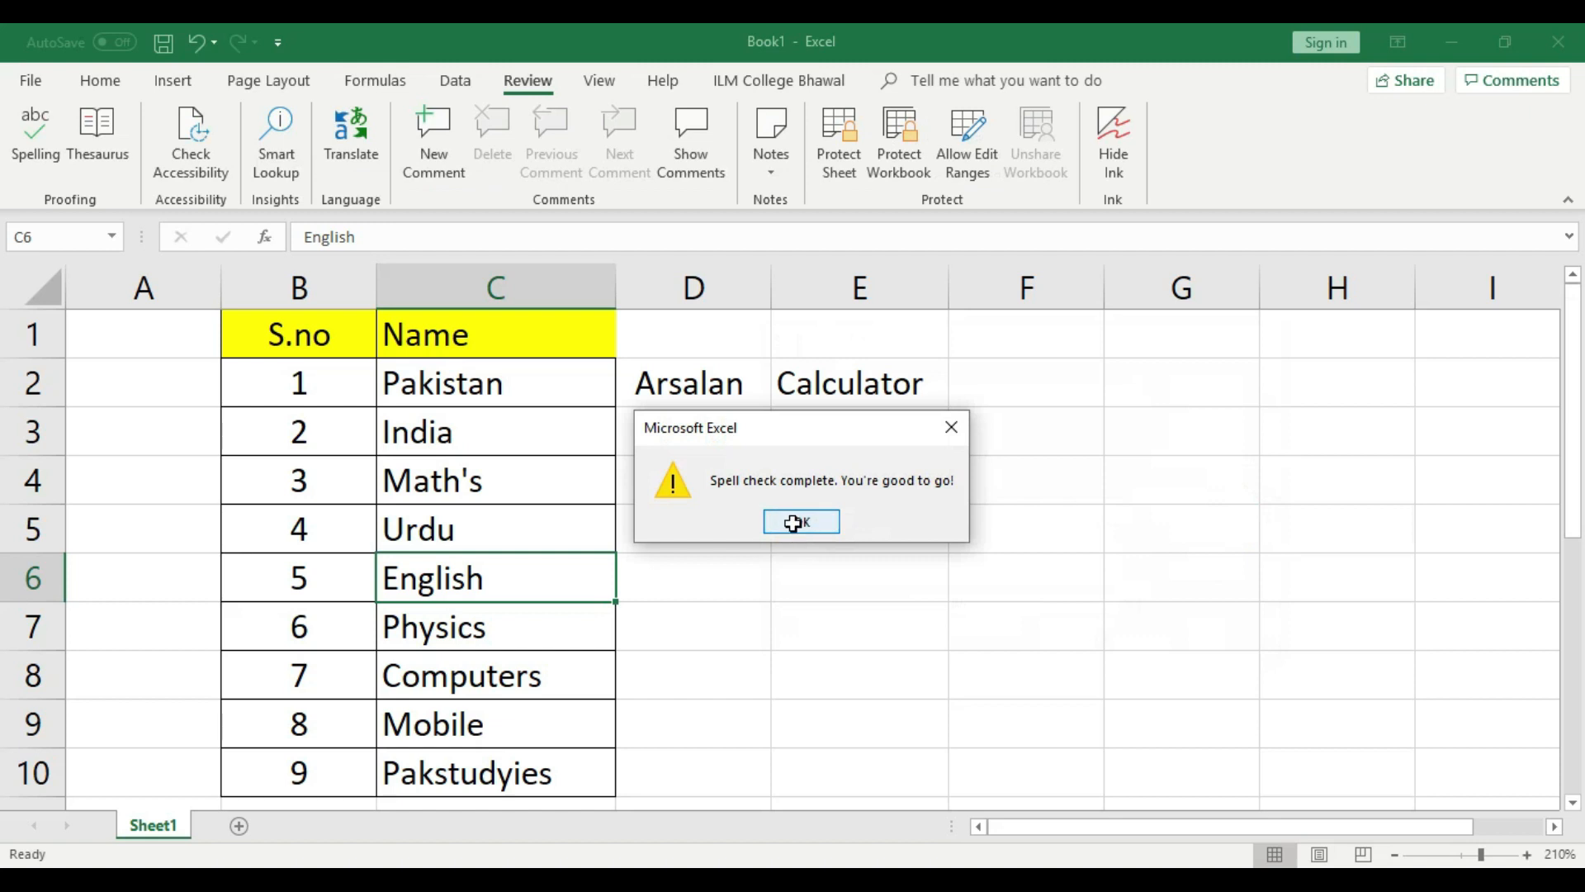
left_click(796, 520)
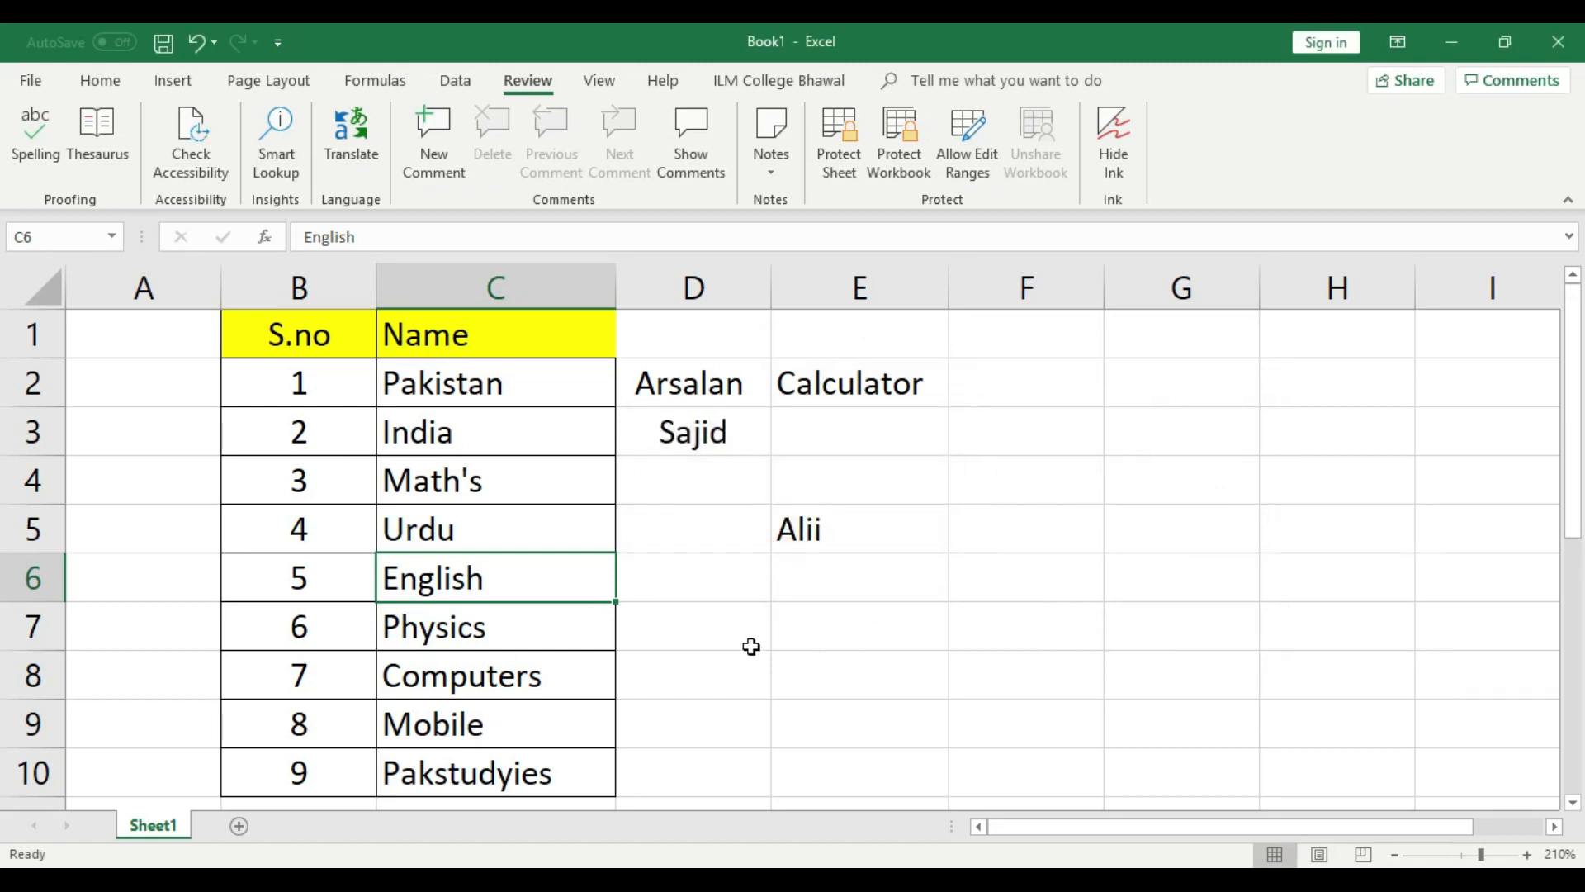
Delete the extra entries beside the list in columns D and E, rows 1 to 6.
left_click_drag(707, 330, 912, 577)
key("Delete")
left_click(1032, 647)
left_click_drag(721, 388, 1365, 705)
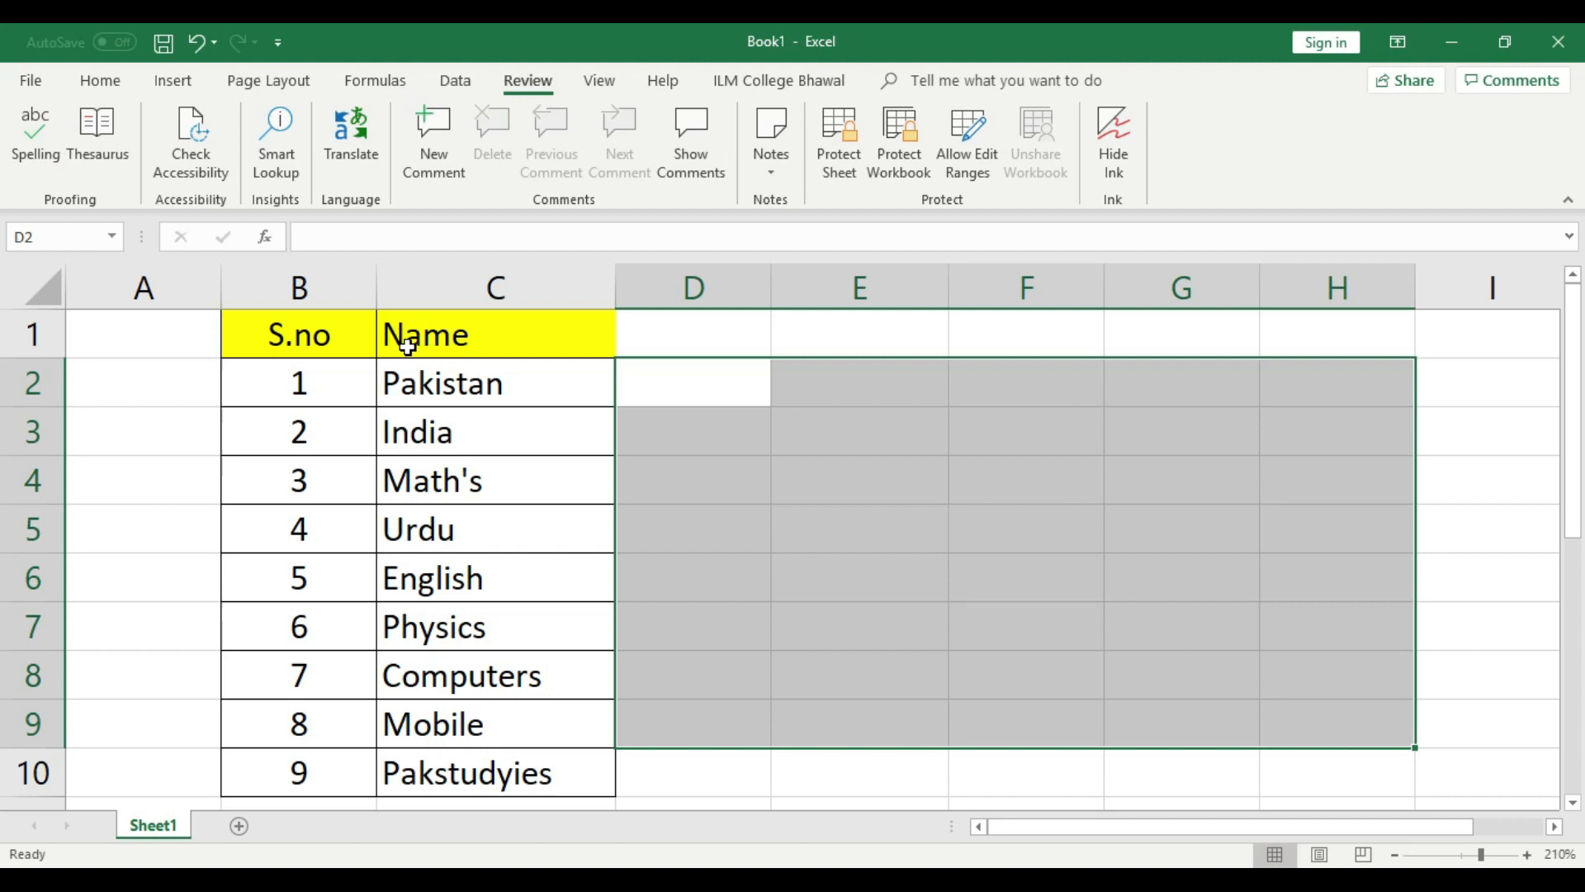
left_click(1022, 429)
left_click_drag(680, 380, 1390, 685)
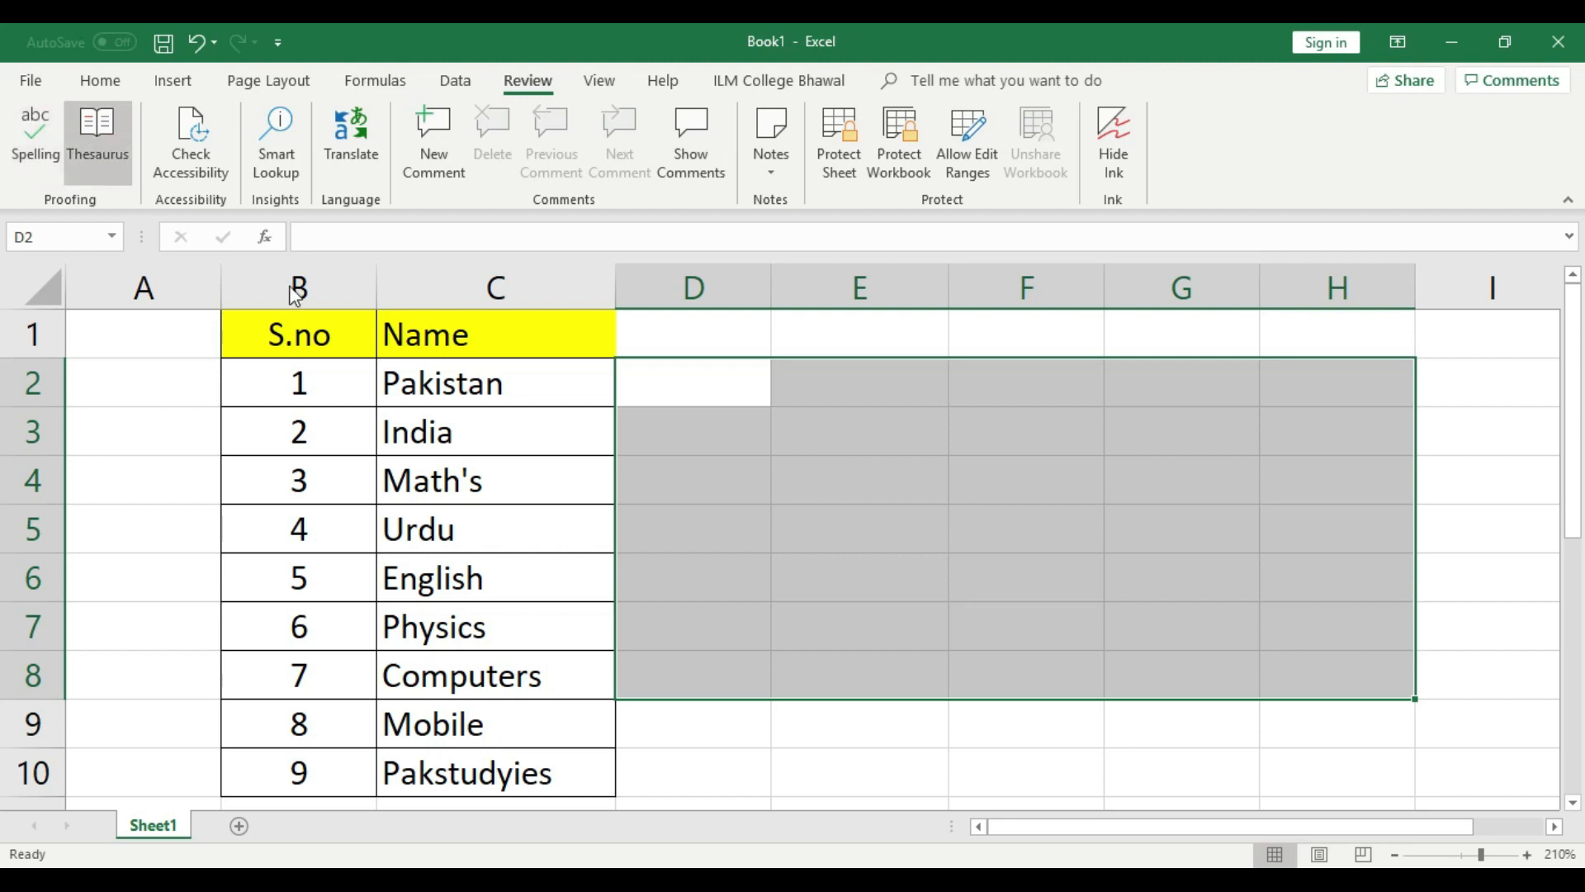
left_click(1032, 601)
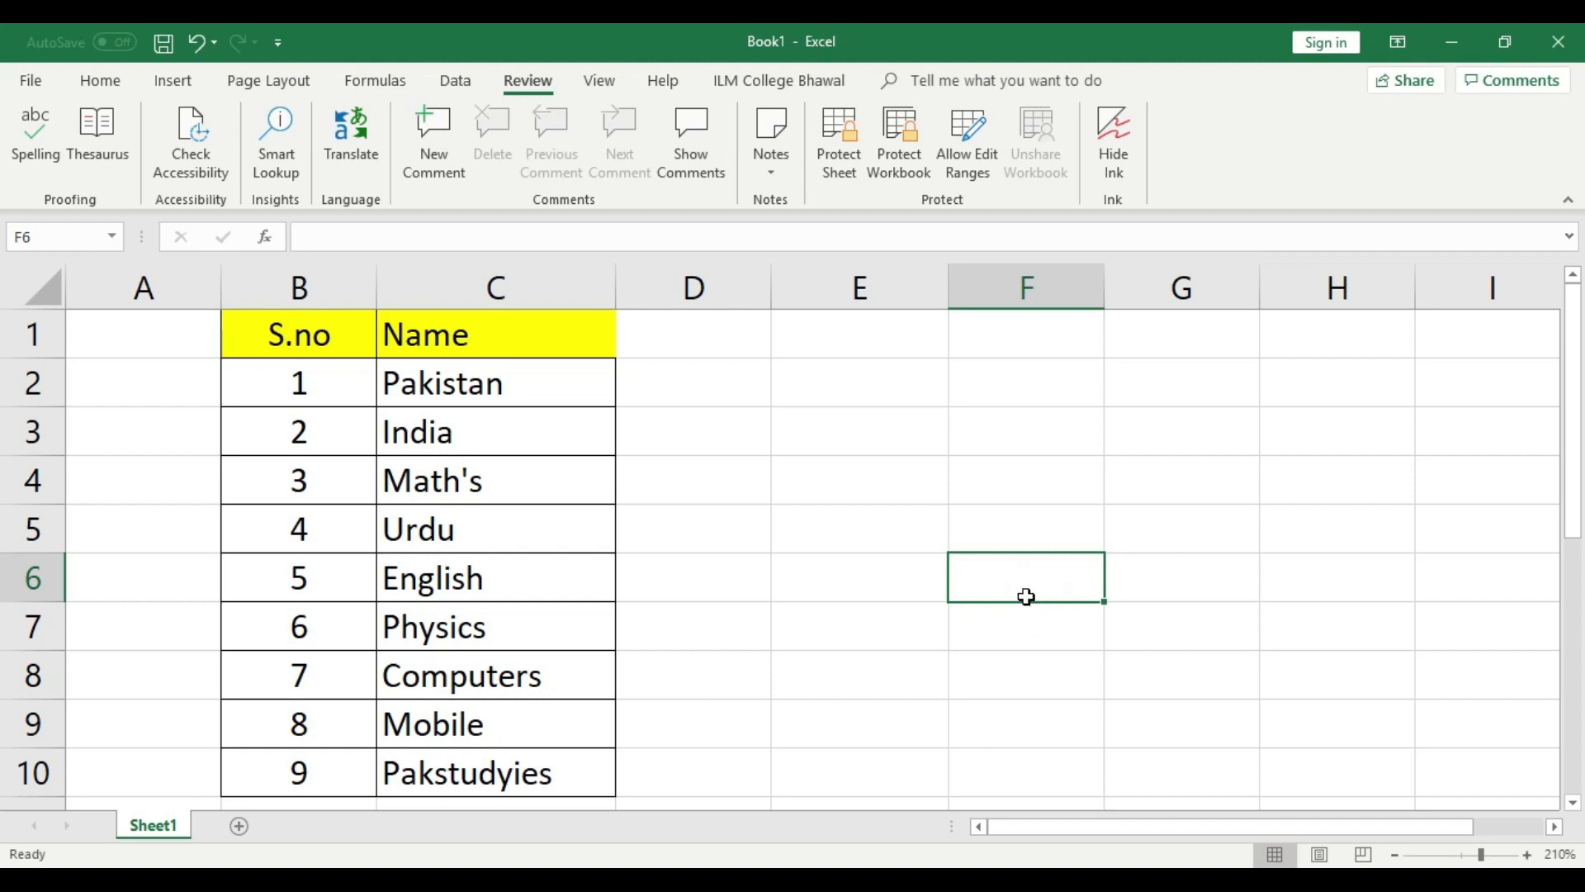
left_click_drag(836, 361, 944, 770)
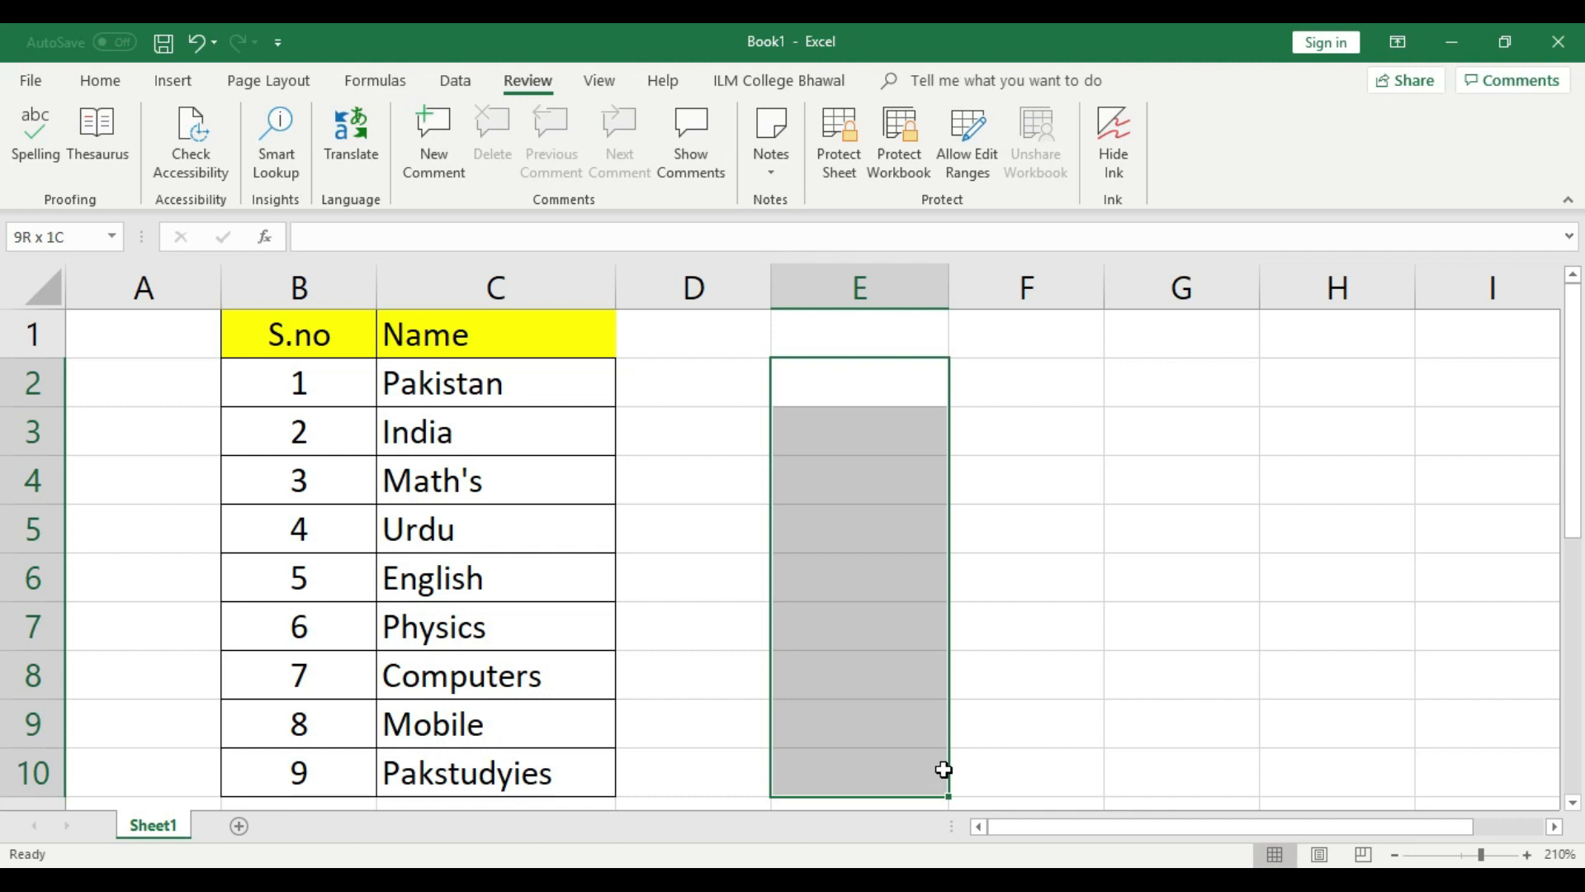
left_click_drag(998, 769, 997, 769)
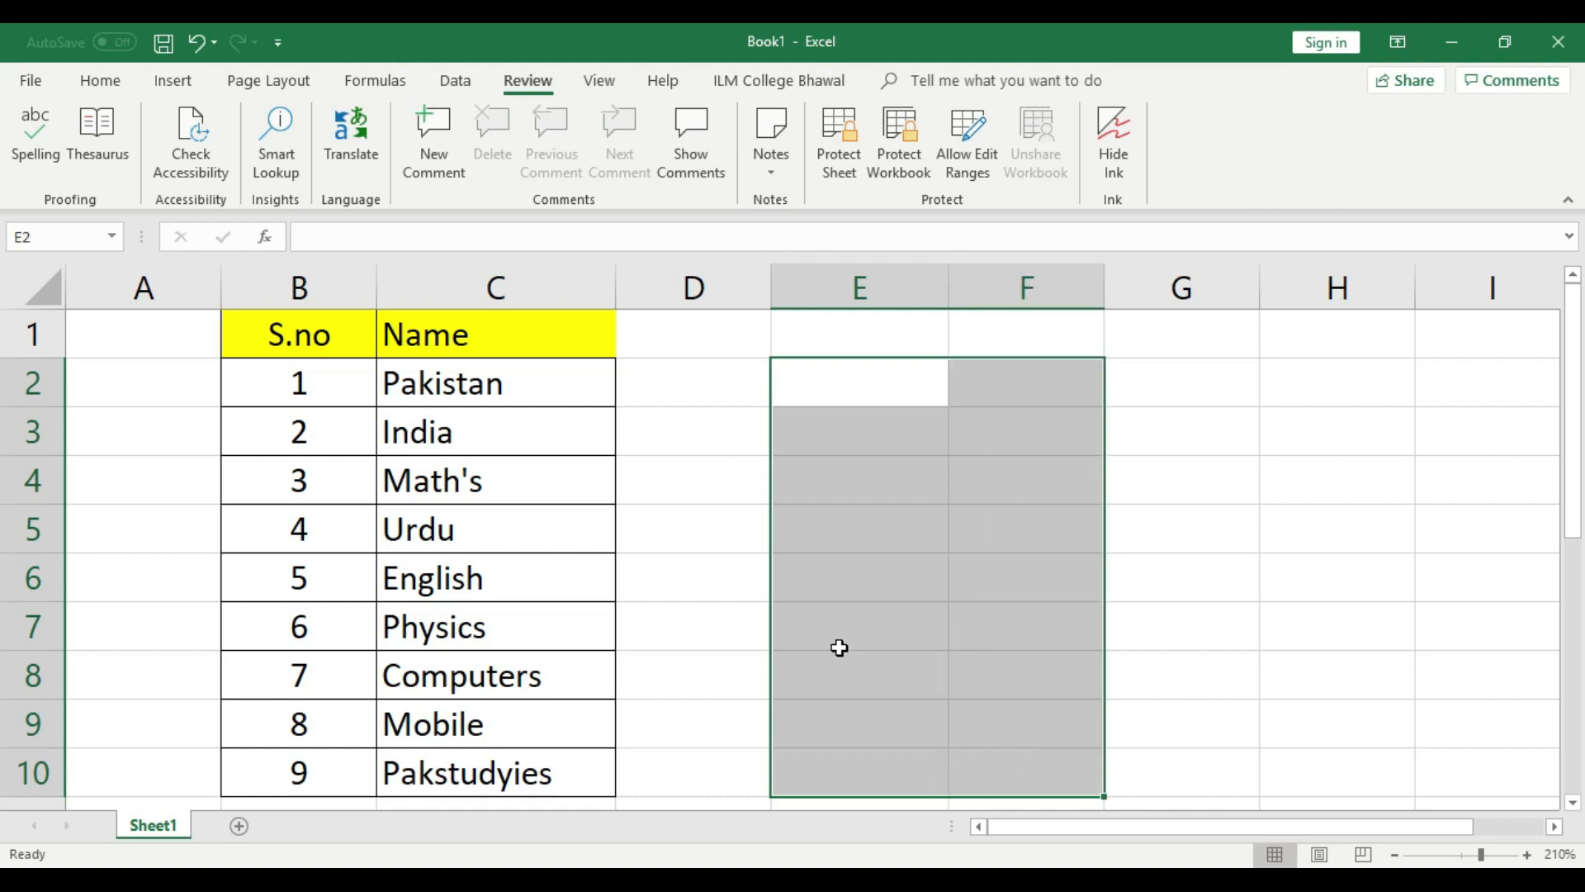
left_click(1277, 367)
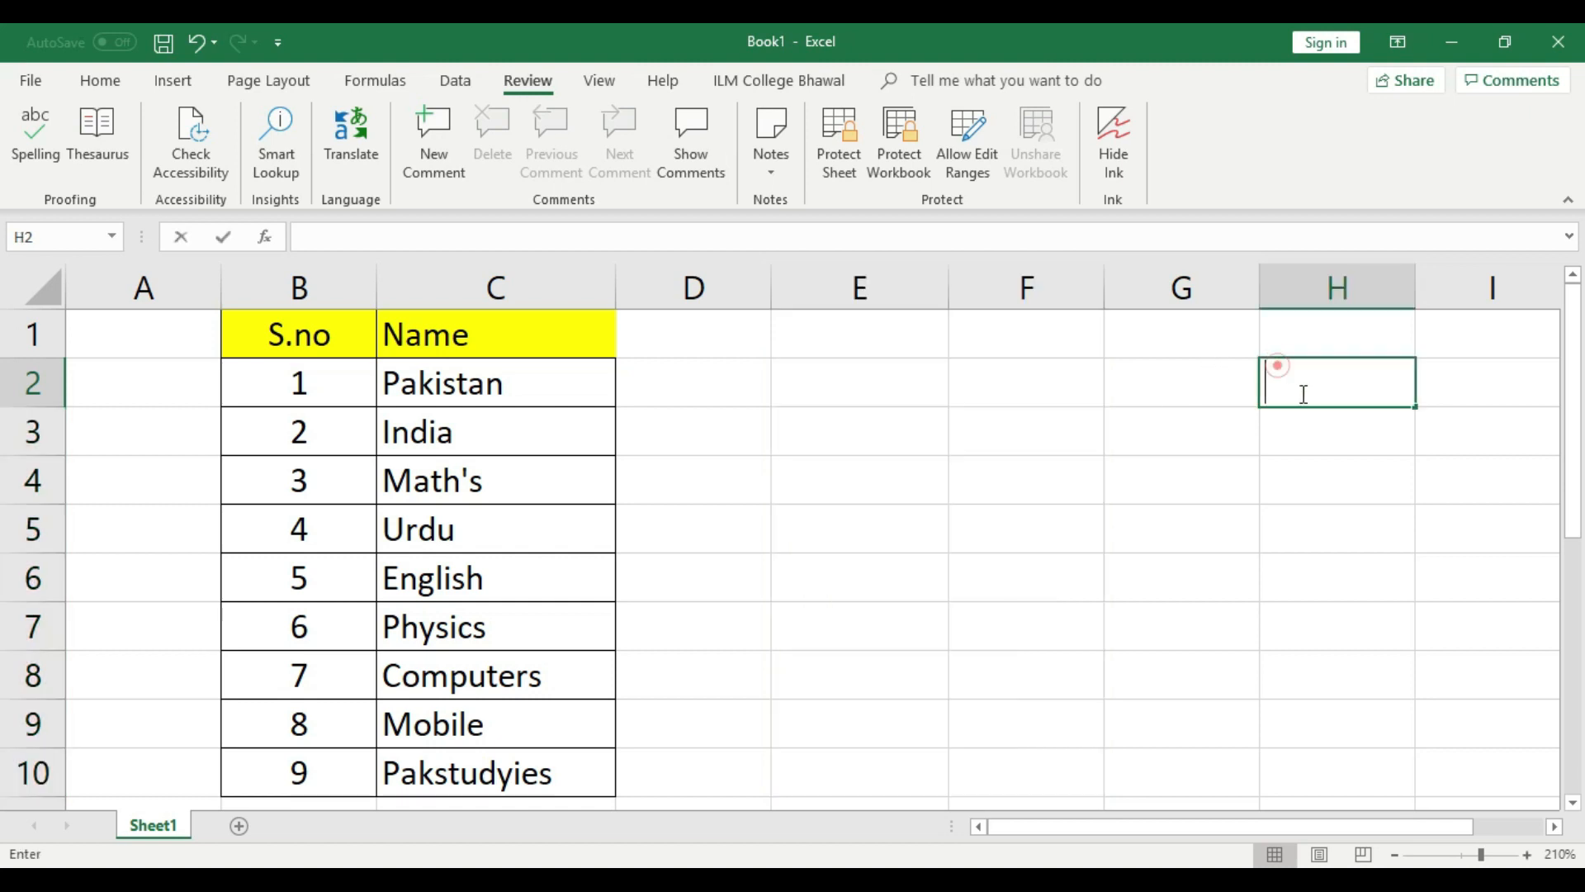
left_click(1182, 394)
left_click_drag(1182, 394, 1167, 771)
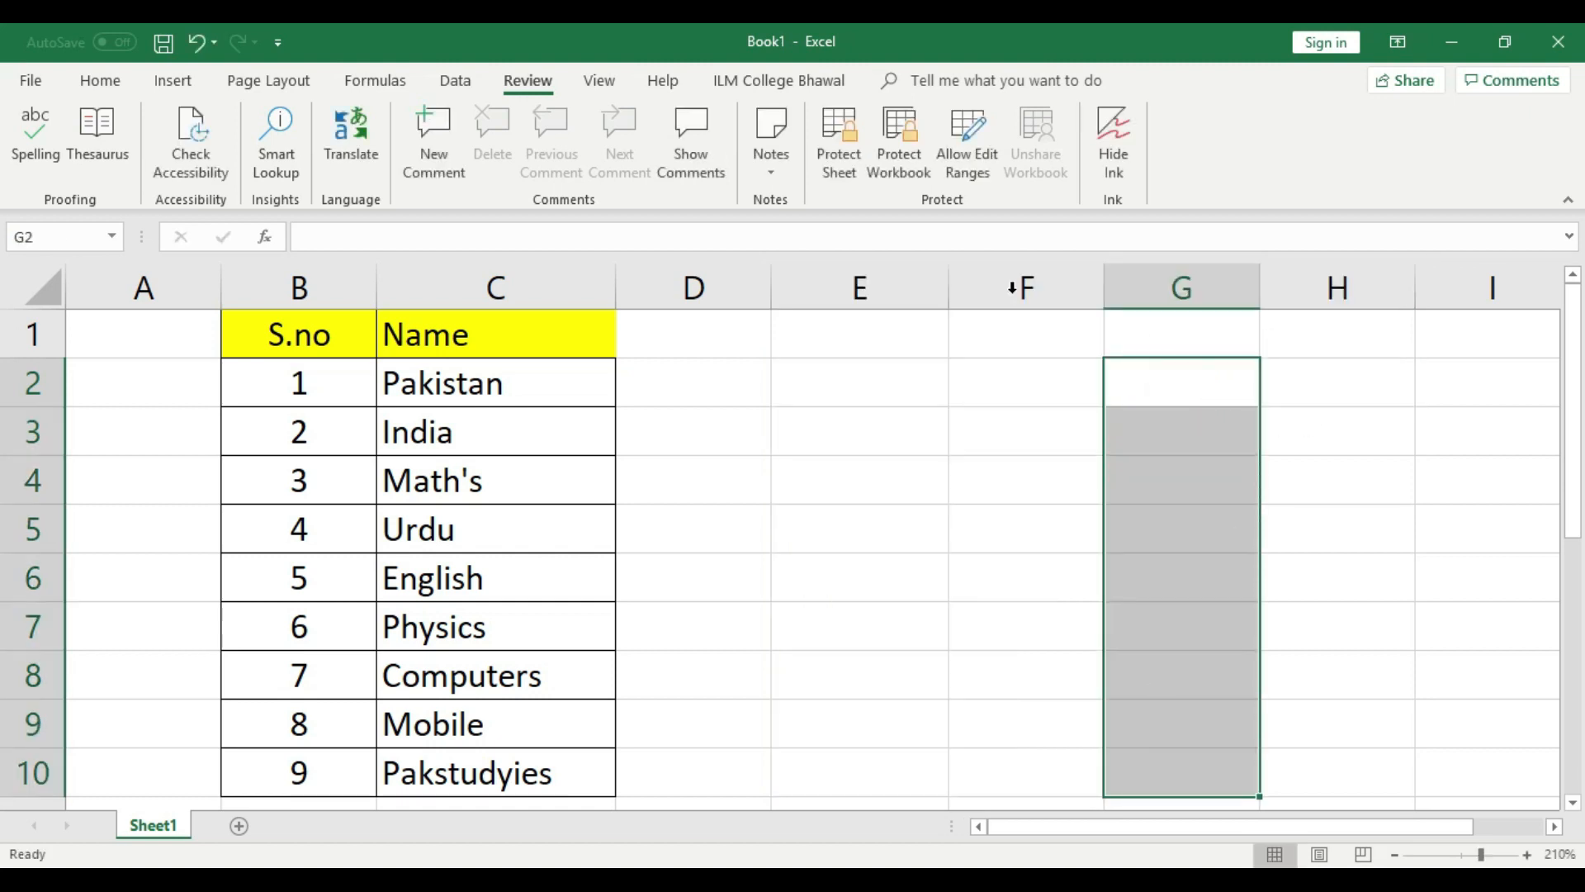
Enter the headings "Write" in E1 and "Wrong" in G1 beside the word list.
left_click(787, 353)
left_click(836, 404)
left_click(839, 340)
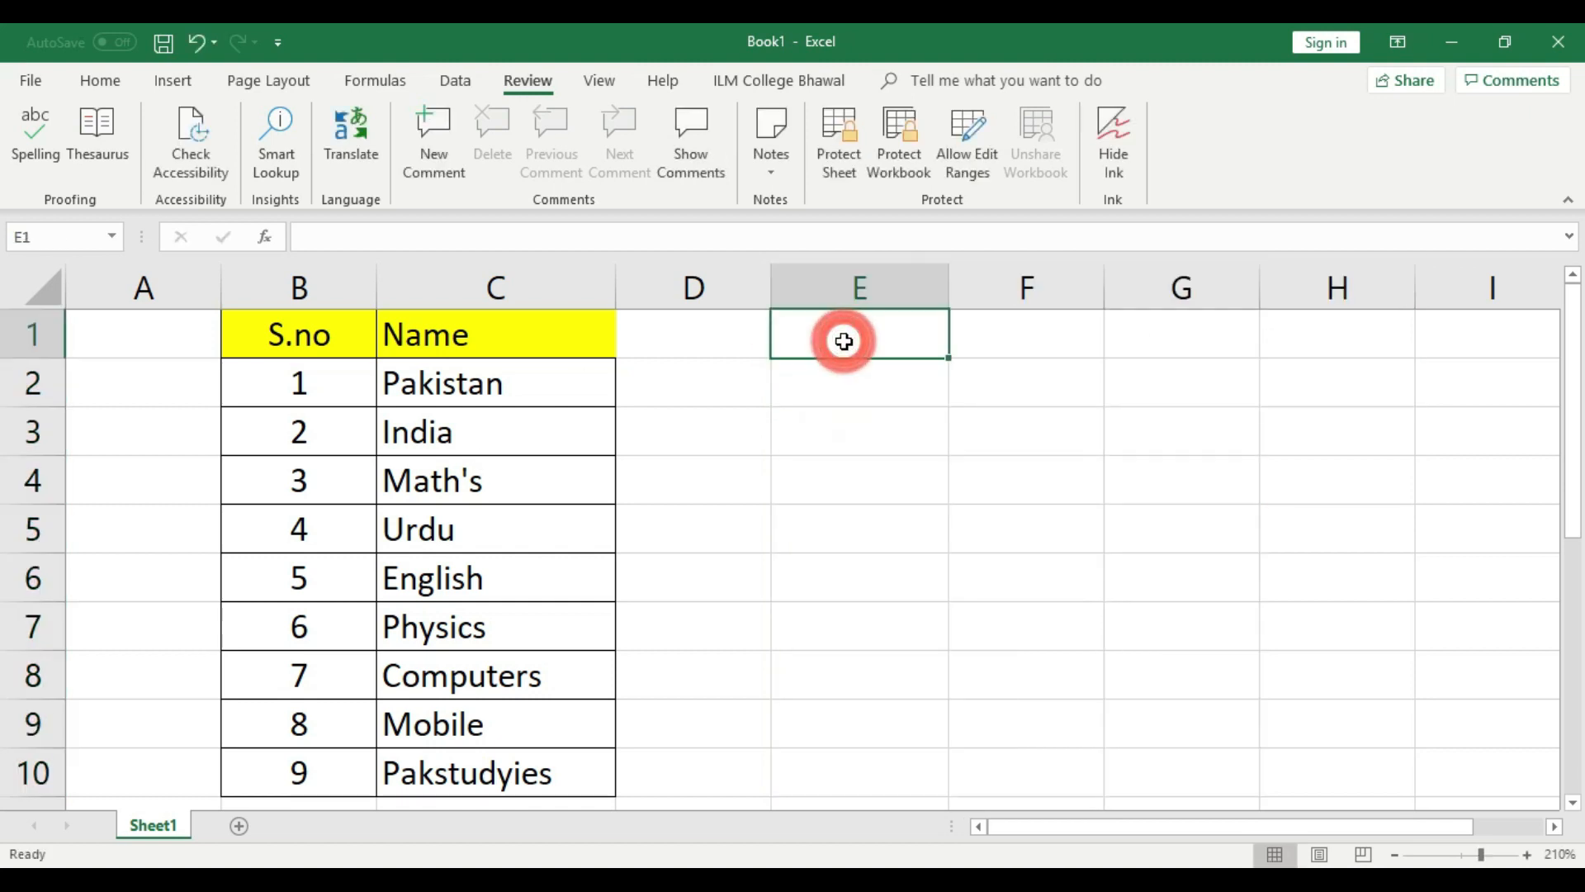
type("Write")
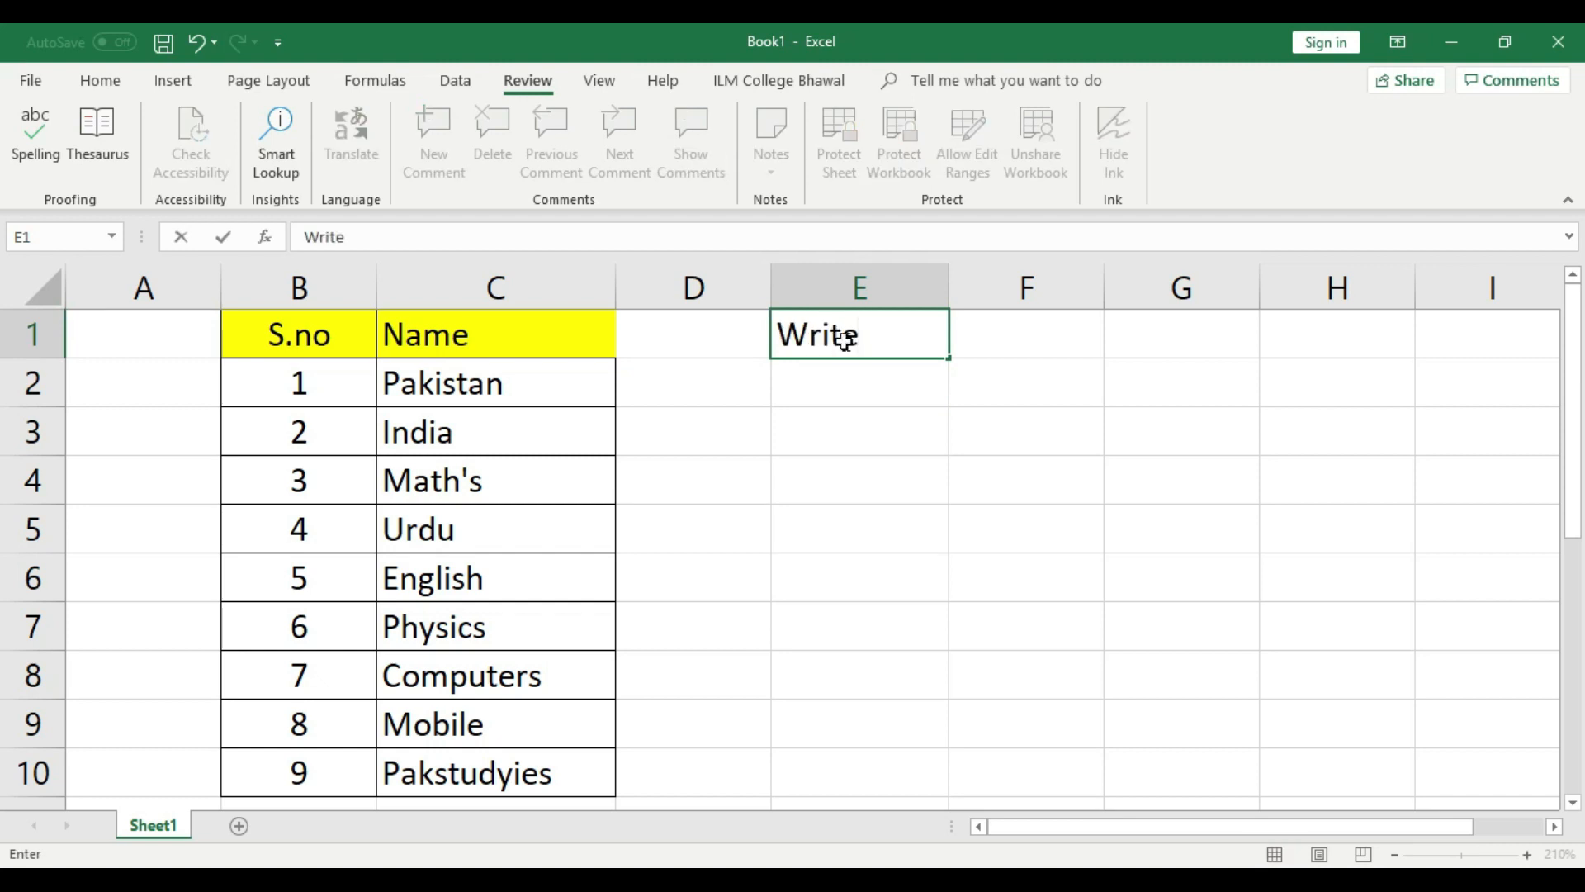
key("Tab")
key("Tab")
type("Wrong")
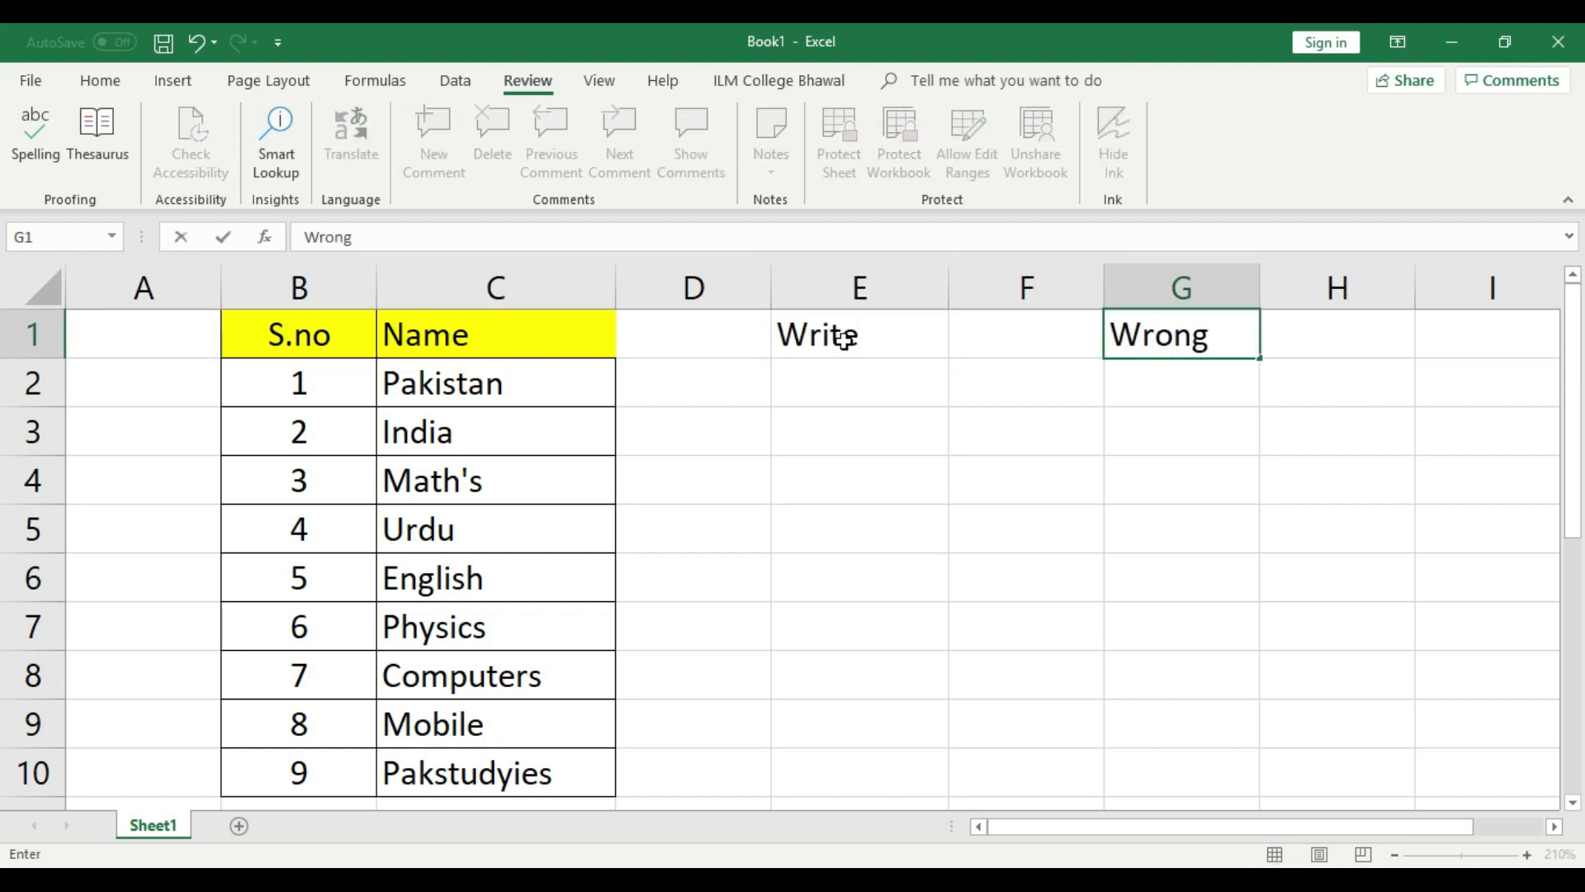
left_click(867, 419)
left_click(867, 376)
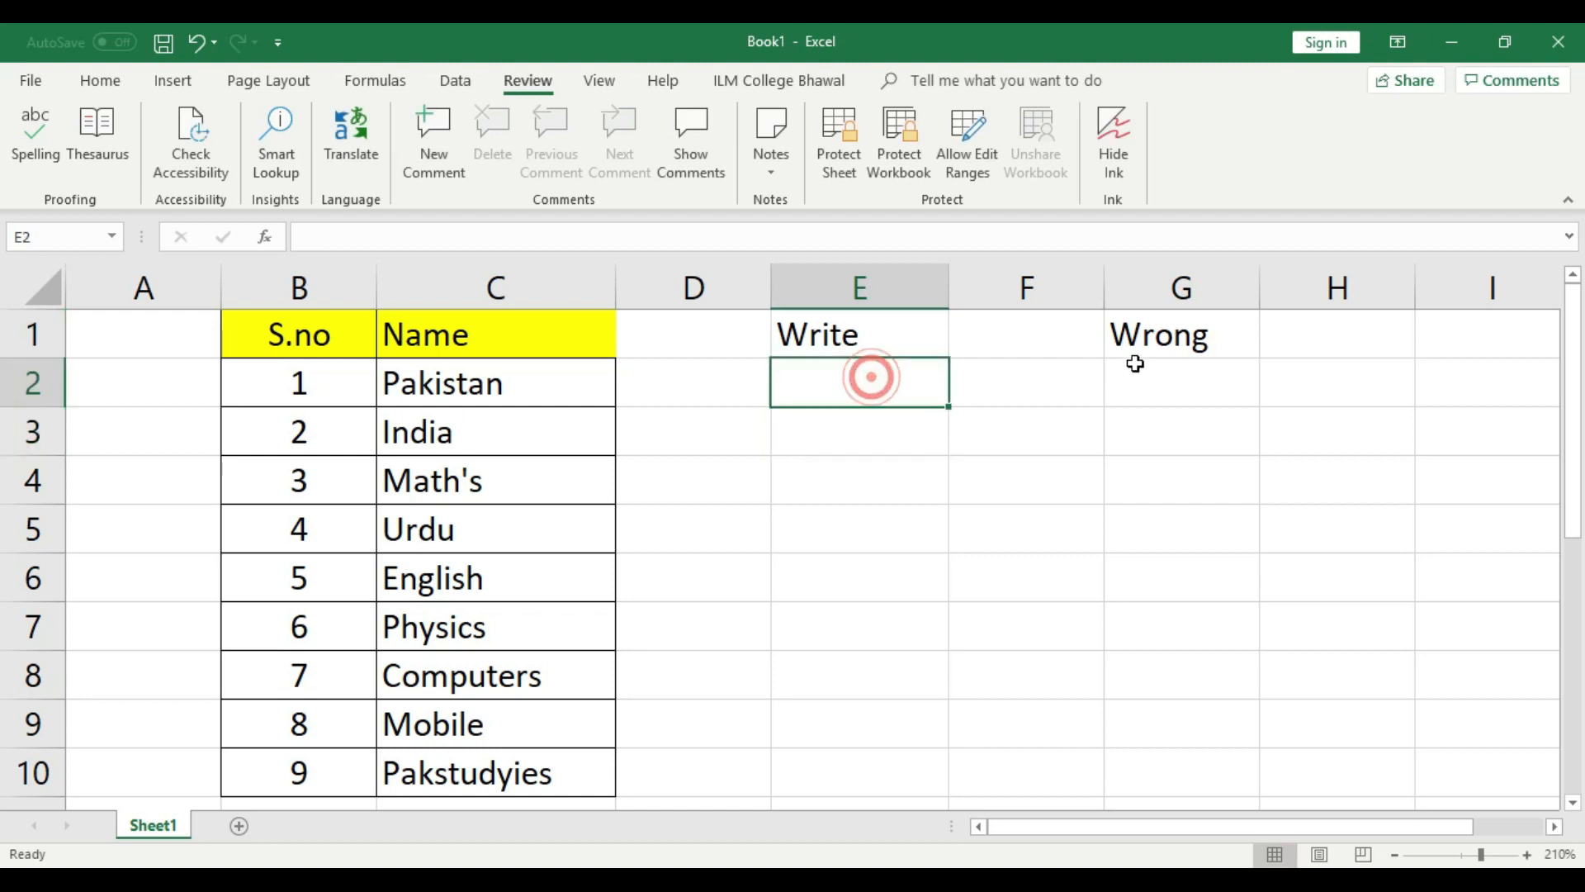
left_click(1152, 332)
left_click_drag(858, 395, 877, 785)
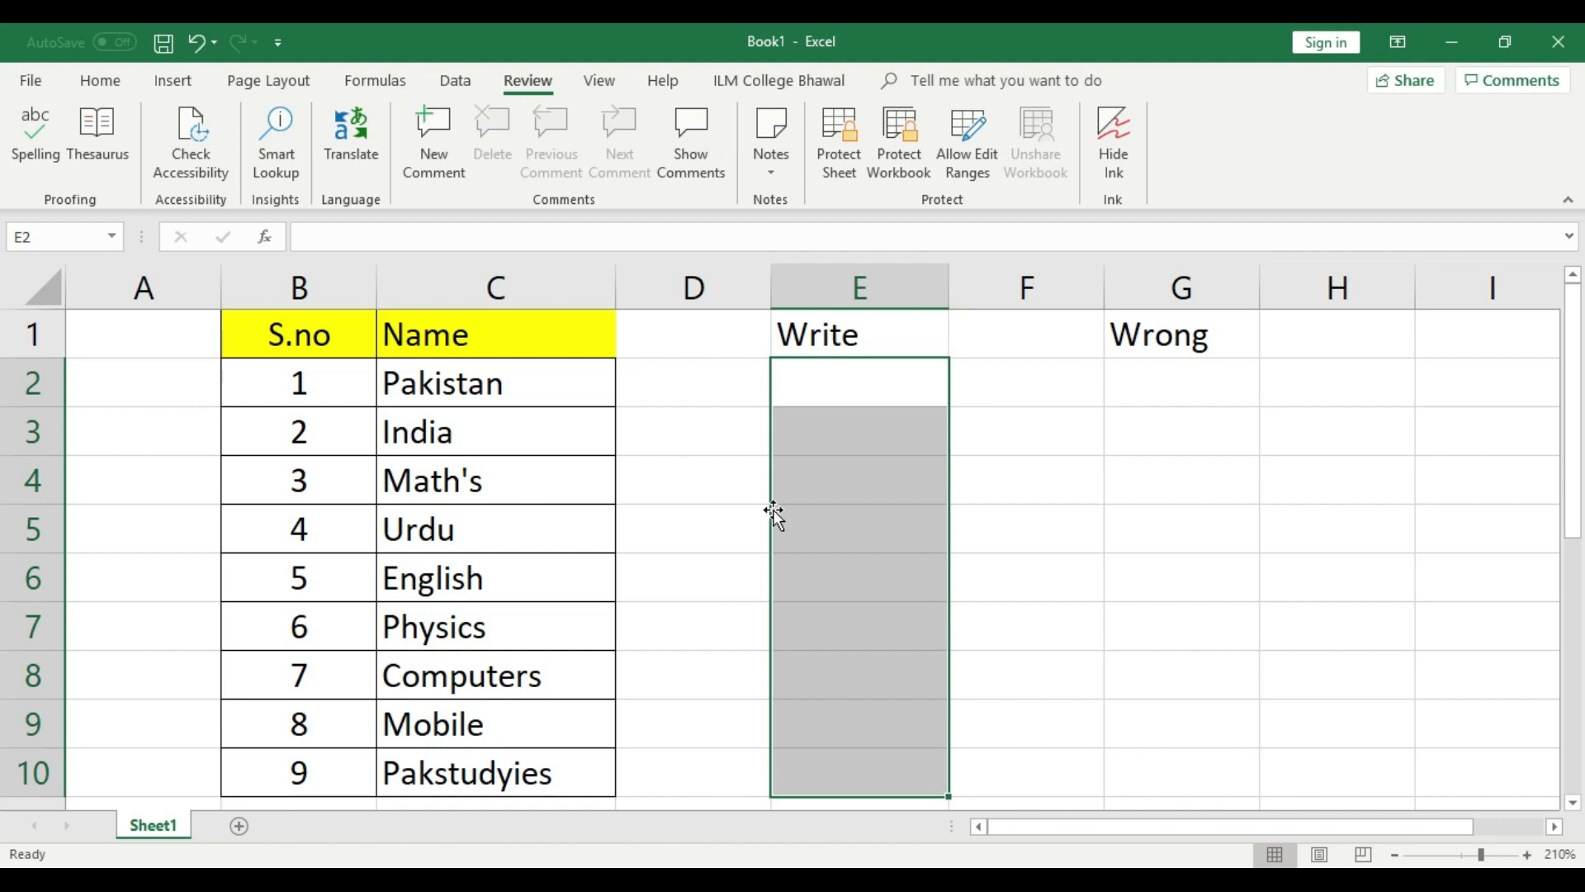
left_click(1129, 389)
left_click_drag(895, 389, 904, 757)
left_click_drag(1175, 369, 1172, 532)
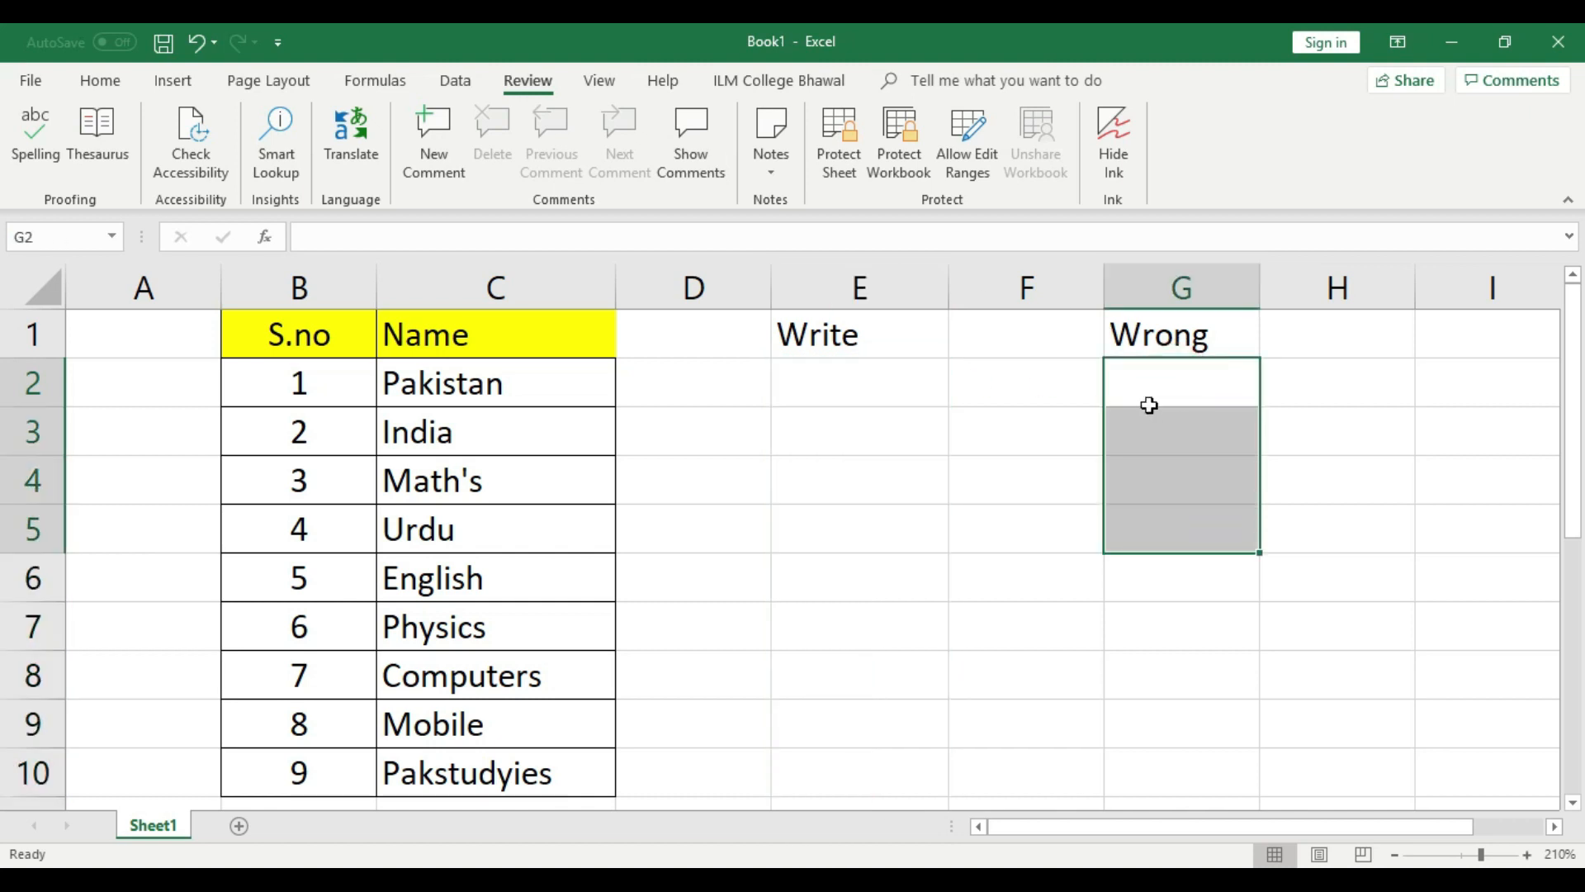
left_click(1149, 405)
left_click(1160, 417)
left_click(1166, 546)
left_click(1168, 605)
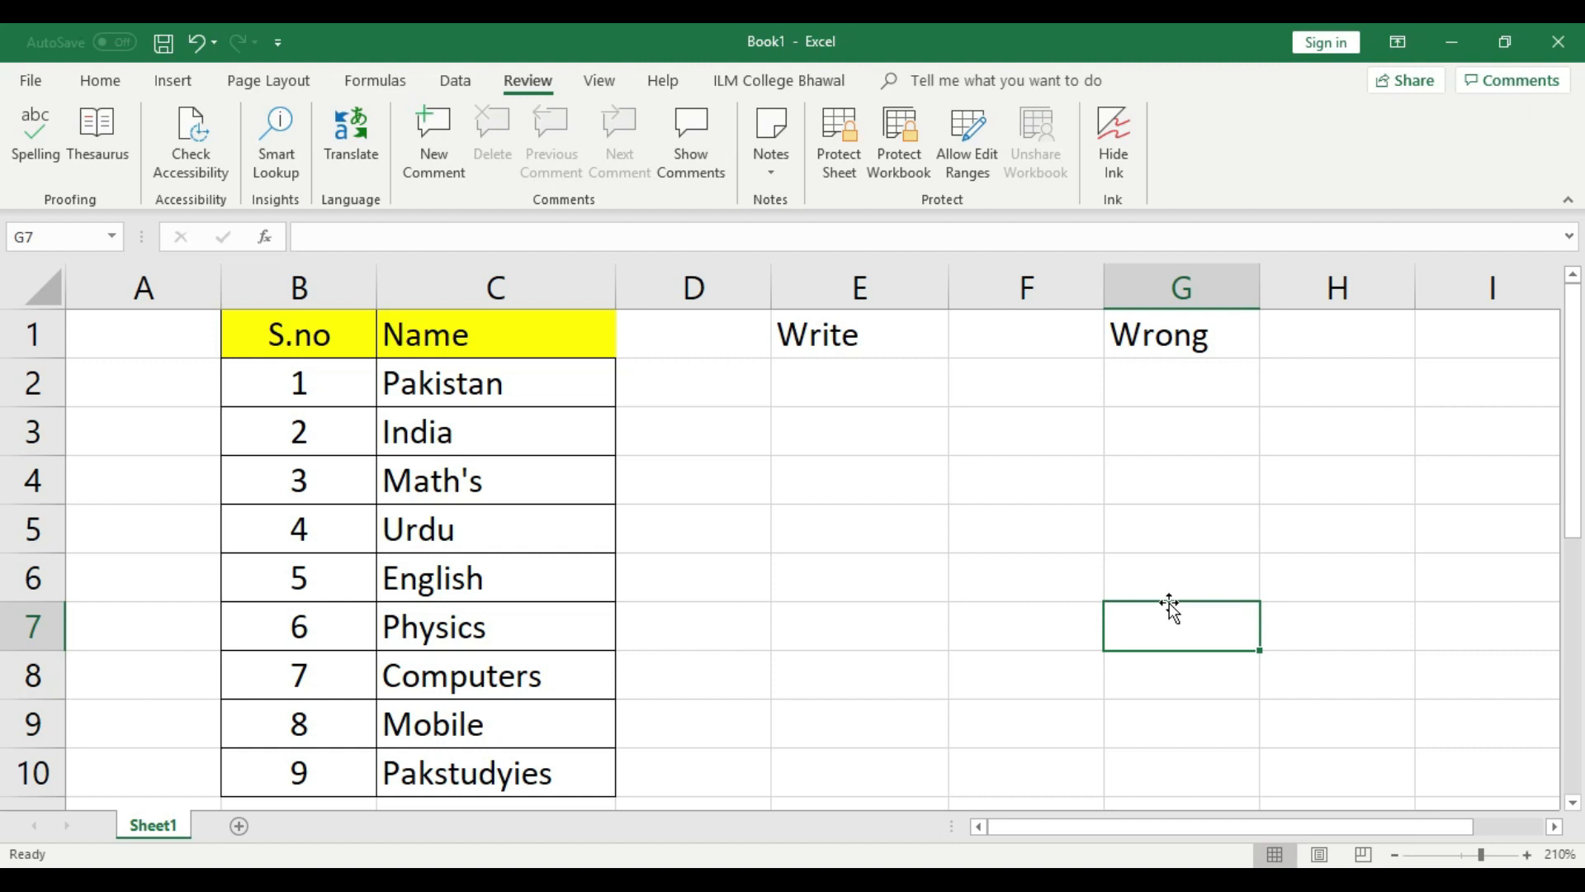
Minimize the workbook window to show the desktop.
left_click(1443, 42)
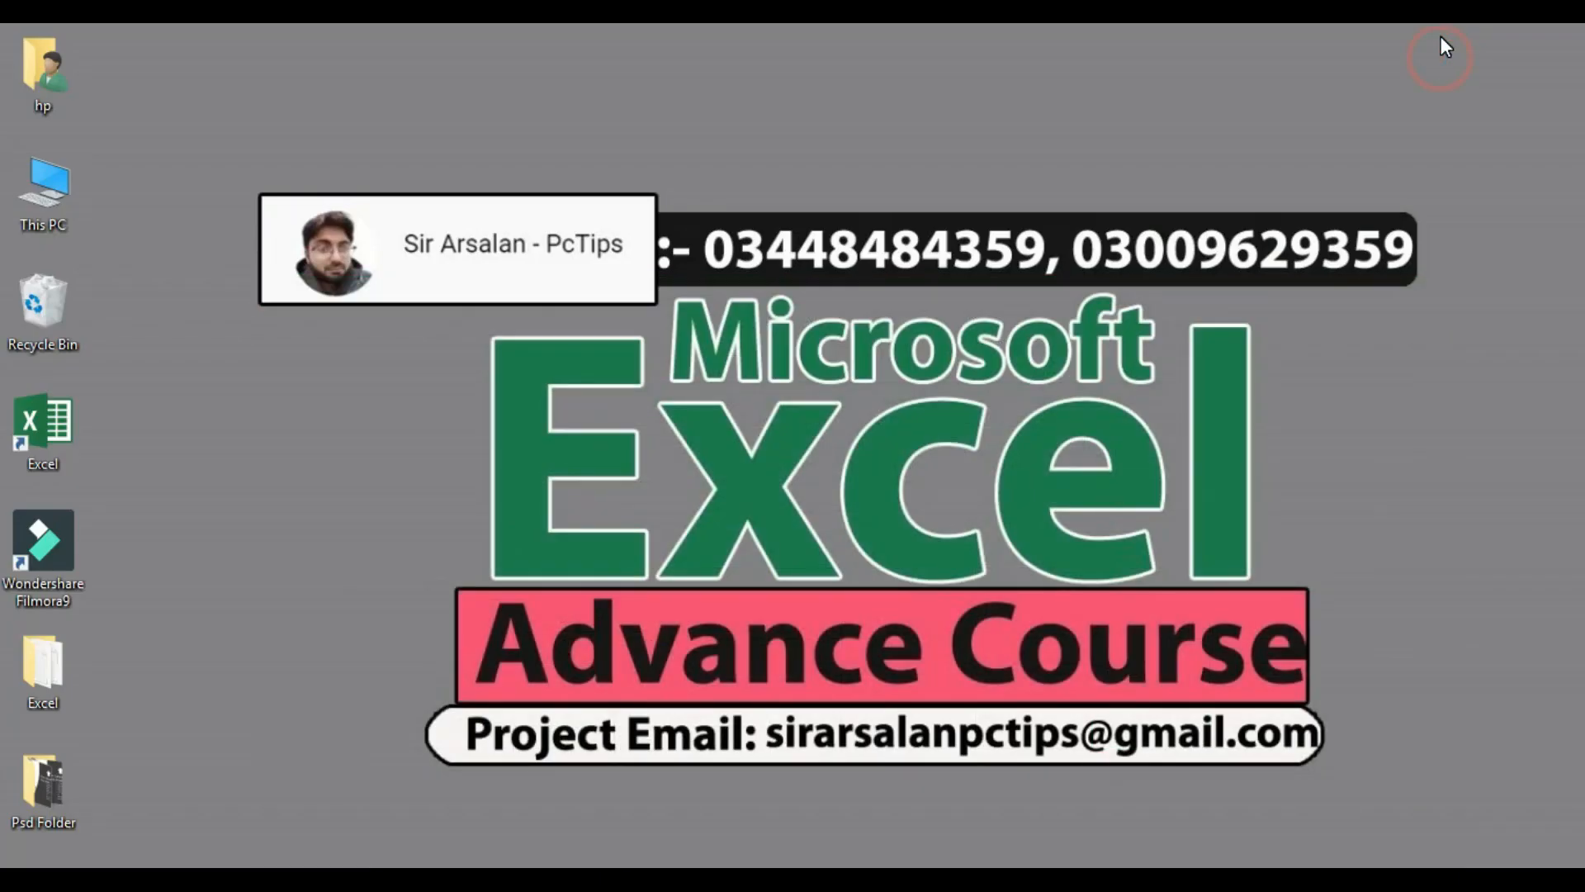